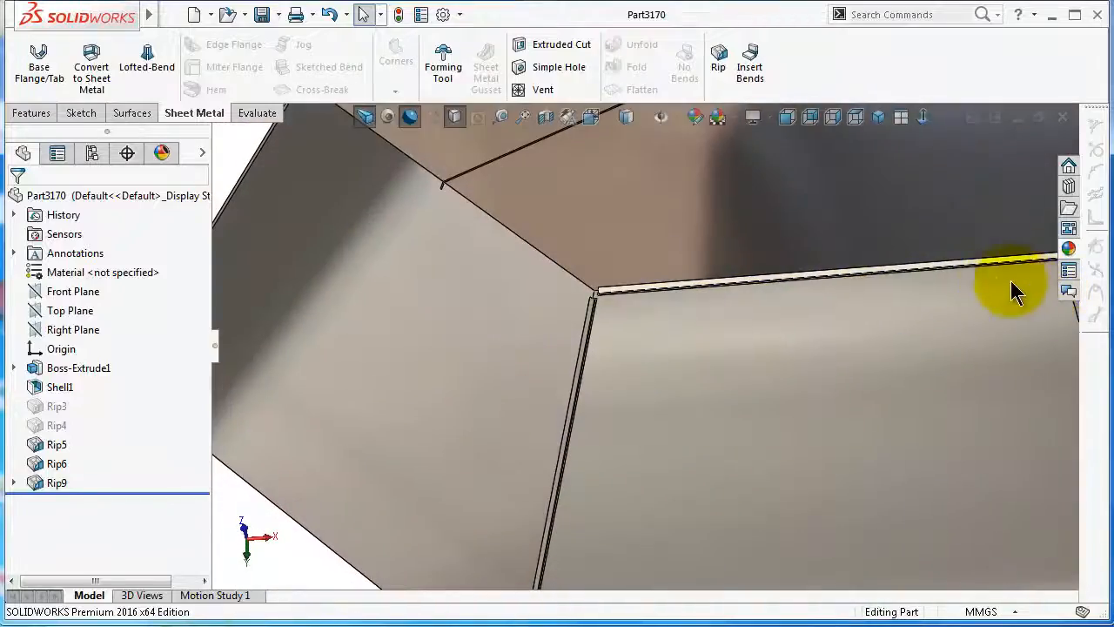
Examine the ripped corners, edge gaps and interior of the finished hexagonal sheet metal tray from several angles
scroll(905, 263, "up", 4)
mouse_move(778, 214)
middle_mouse_down()
mouse_move(838, 208)
mouse_move(934, 348)
middle_mouse_up()
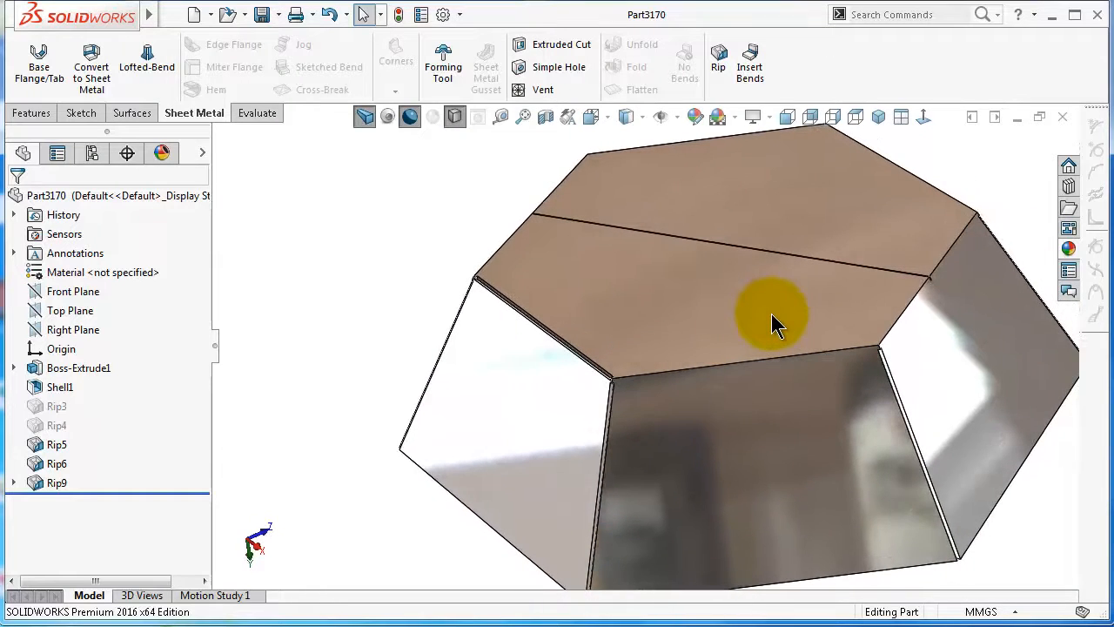
scroll(661, 367, "down", 5)
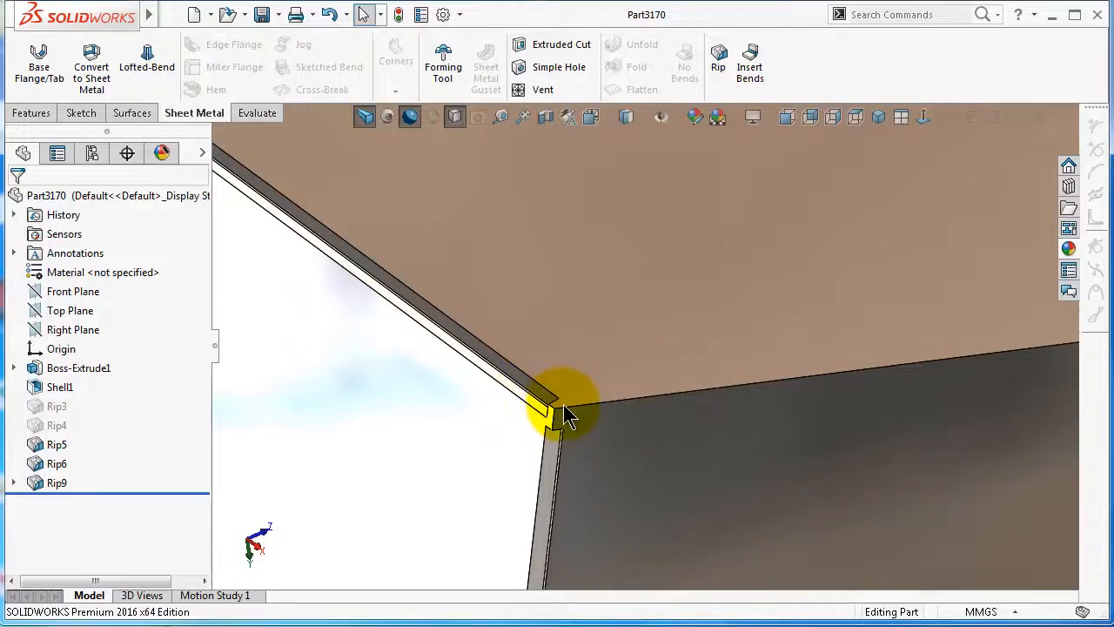
scroll(566, 416, "up", 8)
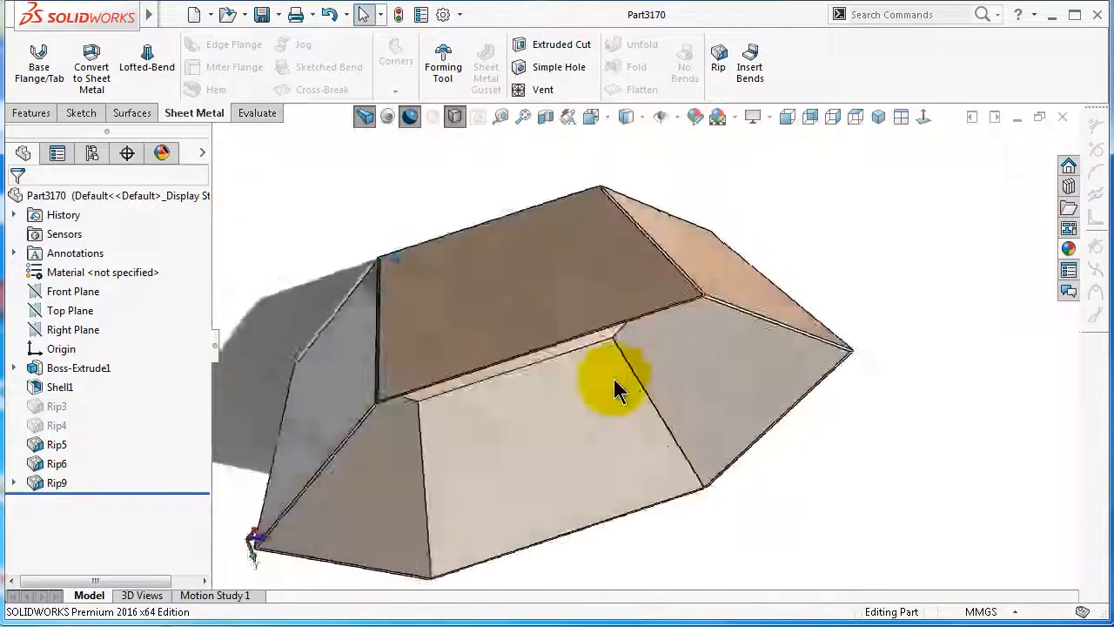
middle_click_drag(615, 380, 623, 337)
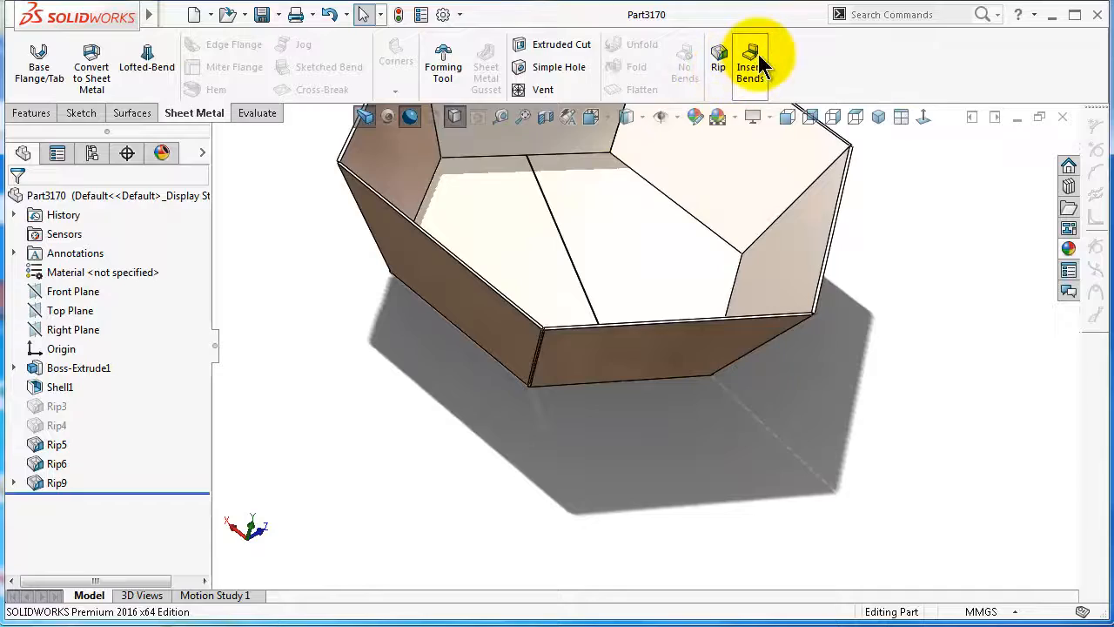
middle_click_drag(750, 130, 747, 181)
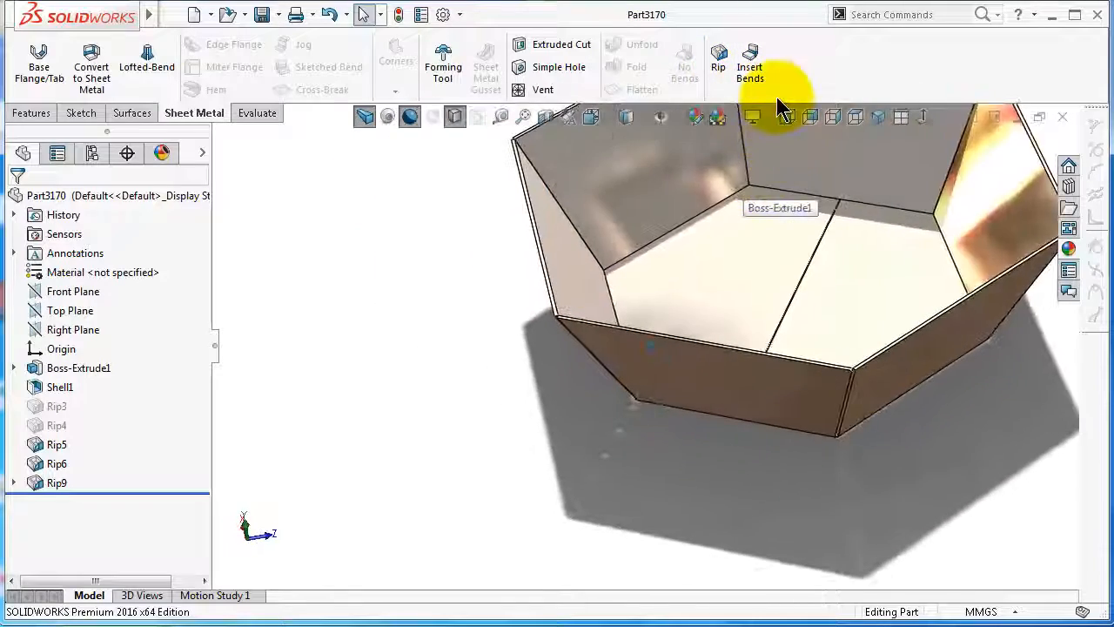
middle_click_drag(777, 97, 754, 413)
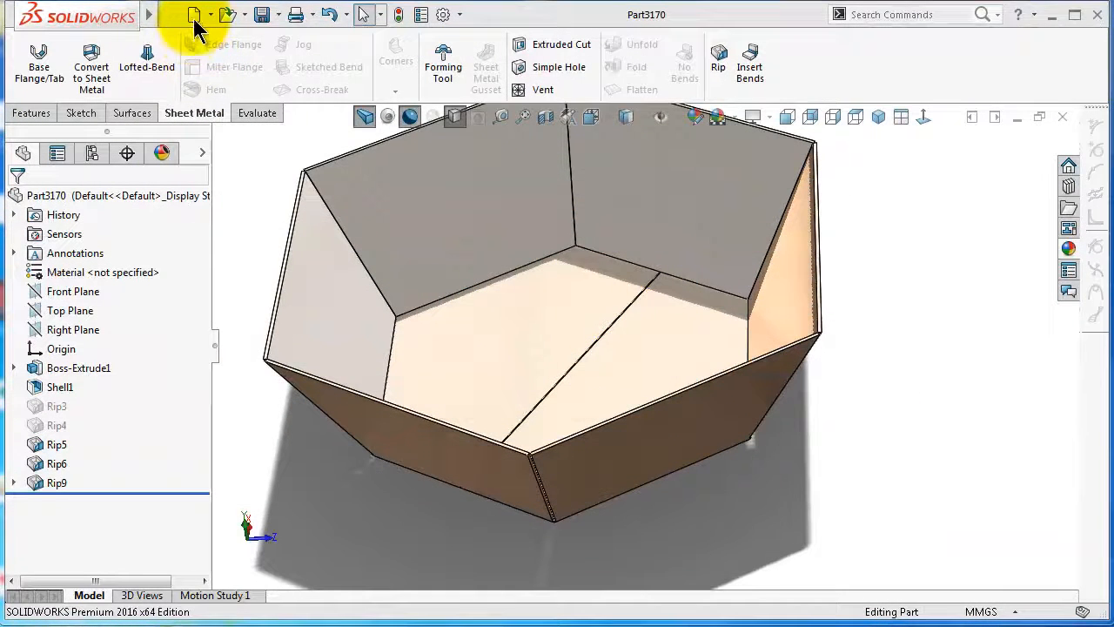
Create a new part and open a sketch on the Top Plane
left_click(193, 18)
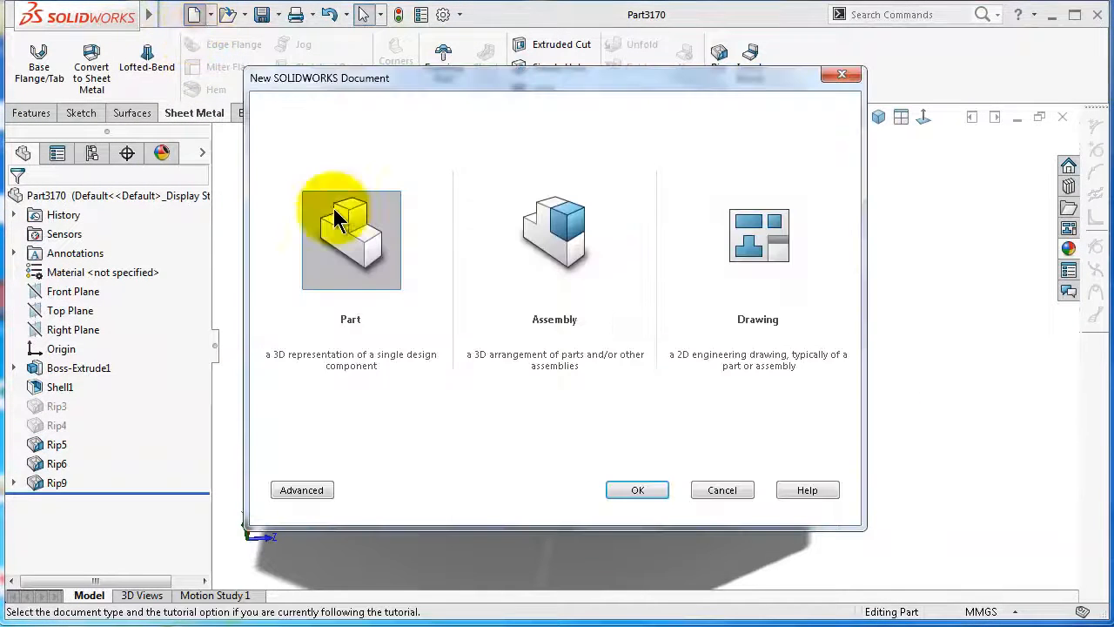
left_click(647, 495)
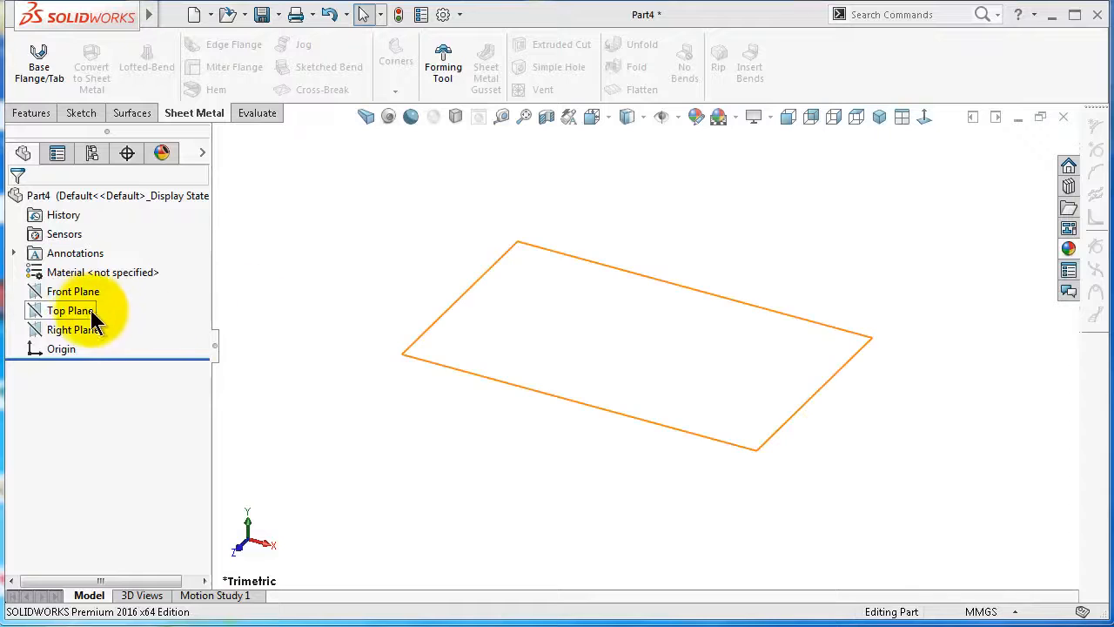
left_click(90, 310)
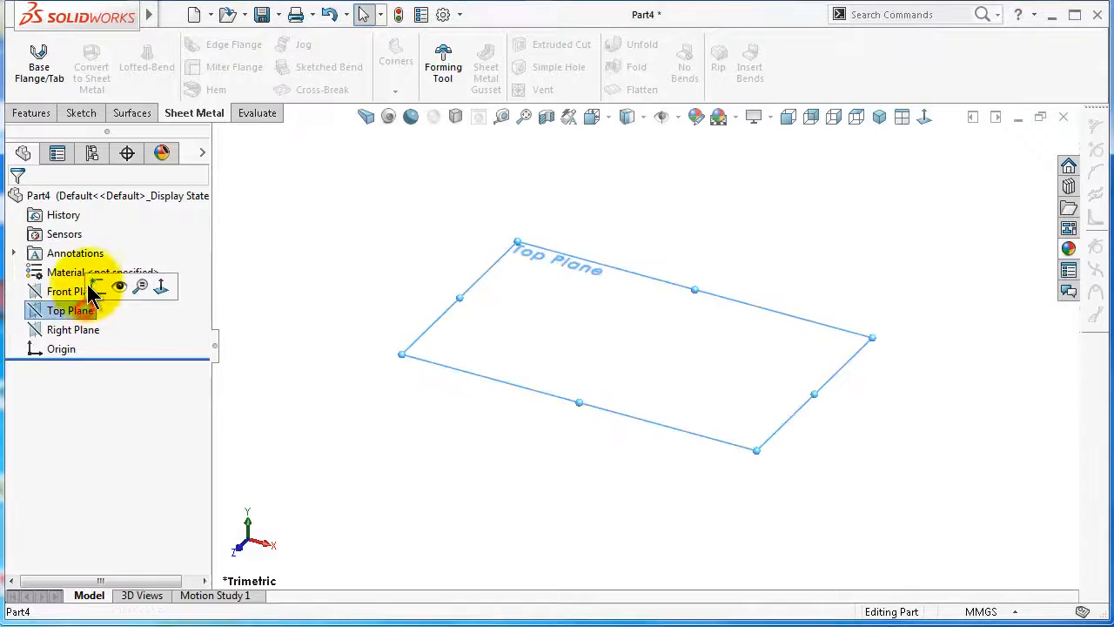
left_click(96, 286)
Sketch a six-sided polygon with an inscribed circle, centred on the origin, its corners about 79 mm from the centre
left_click(154, 88)
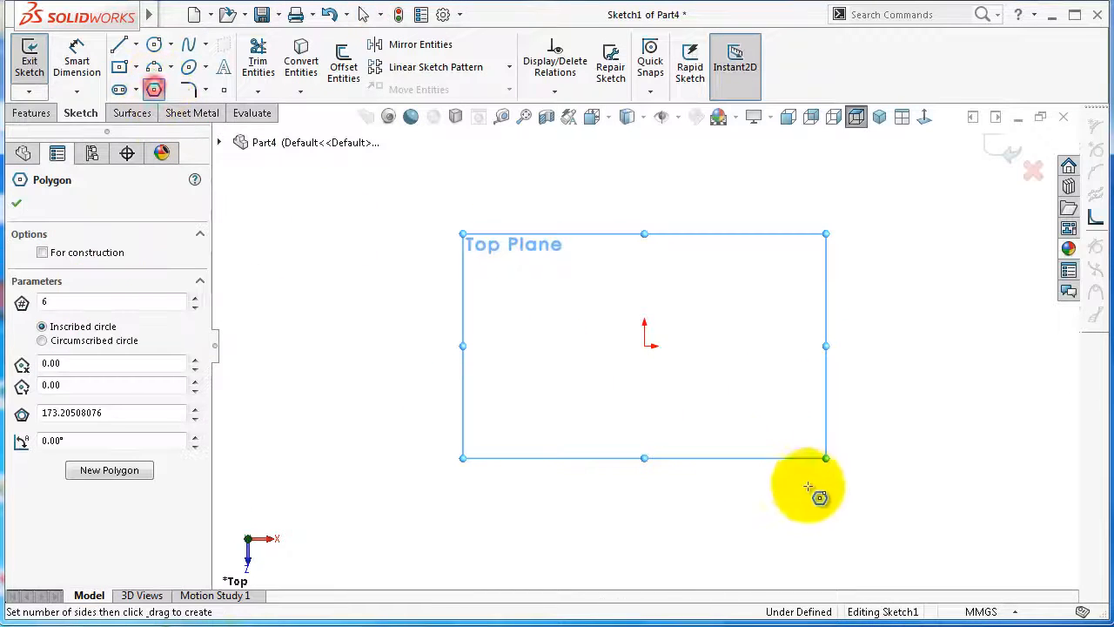
left_click(644, 345)
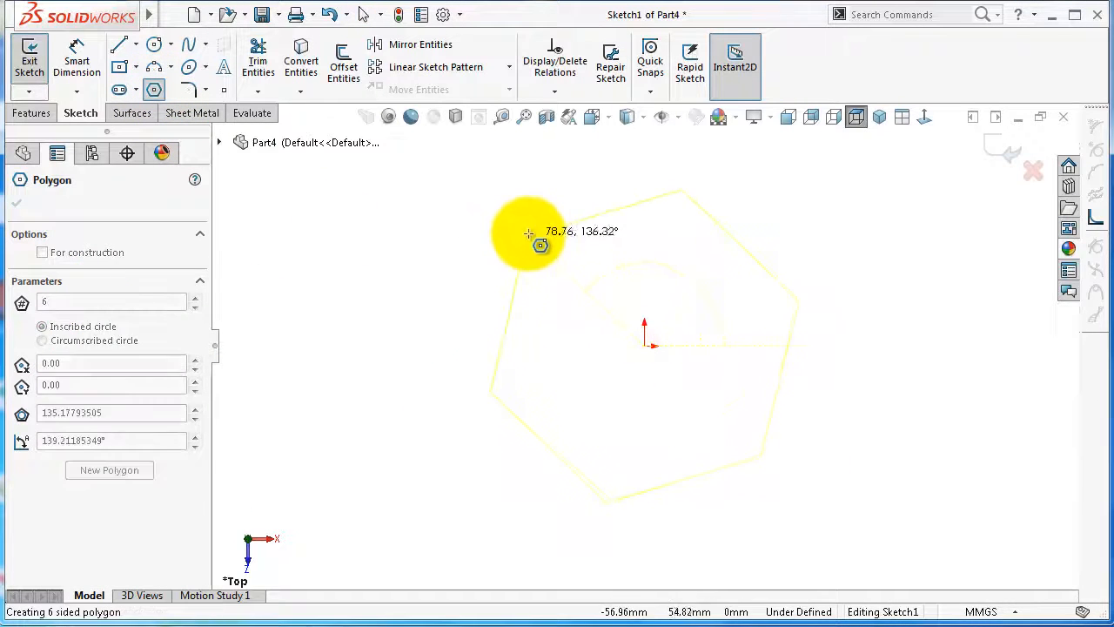
left_click(528, 233)
Dimension the horizontal distance across the hexagon's upper side and set it to 65 mm
right_click_drag(445, 279, 439, 200)
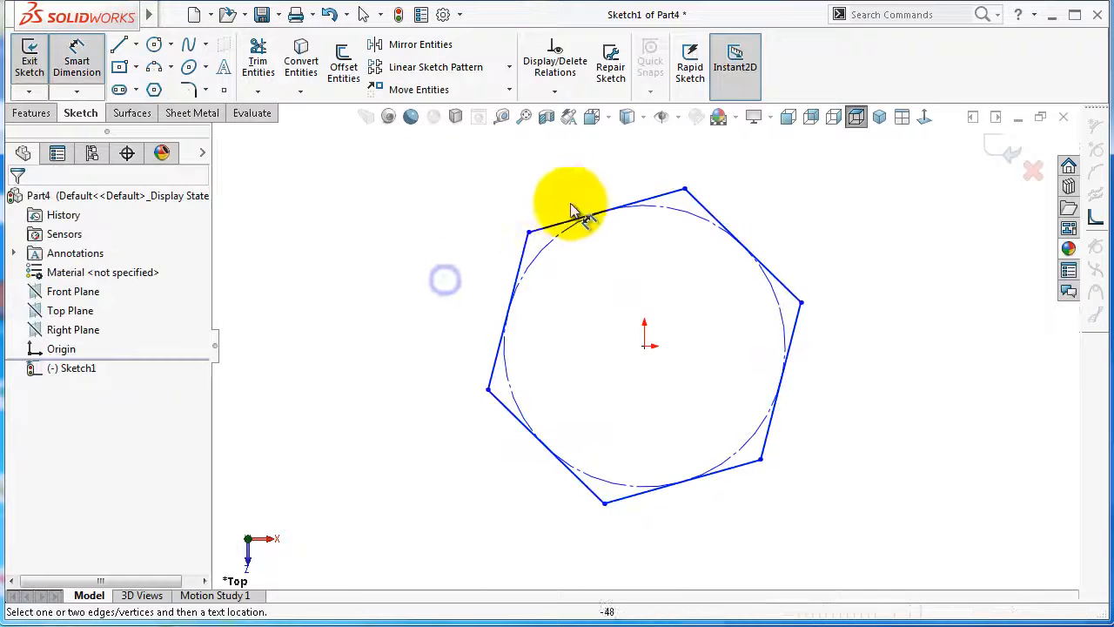
left_click(566, 223)
left_click(565, 195)
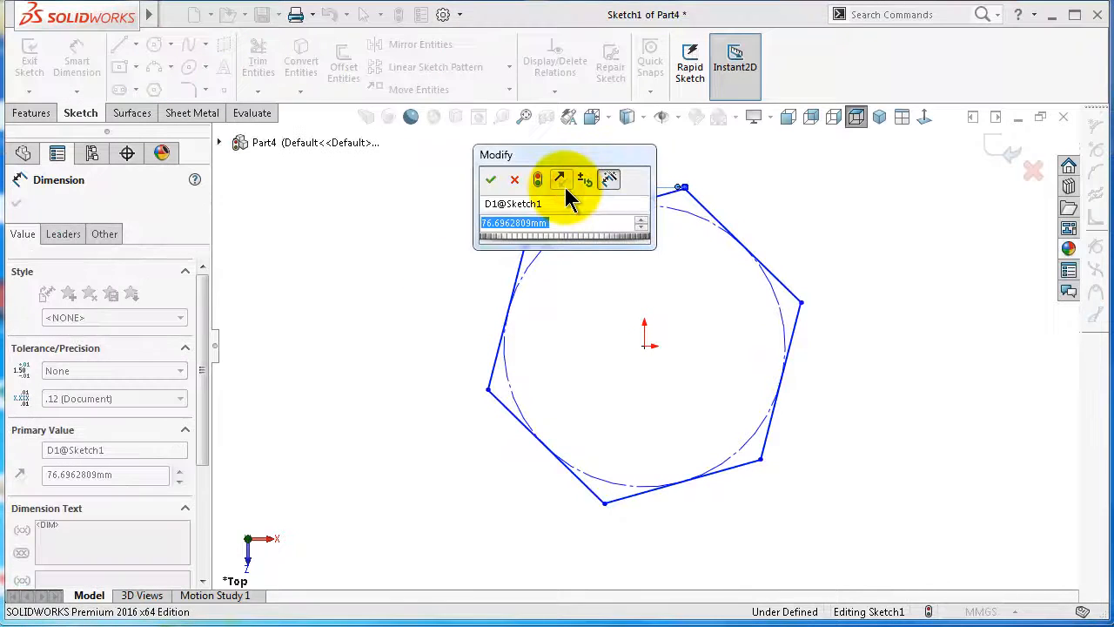
type("65")
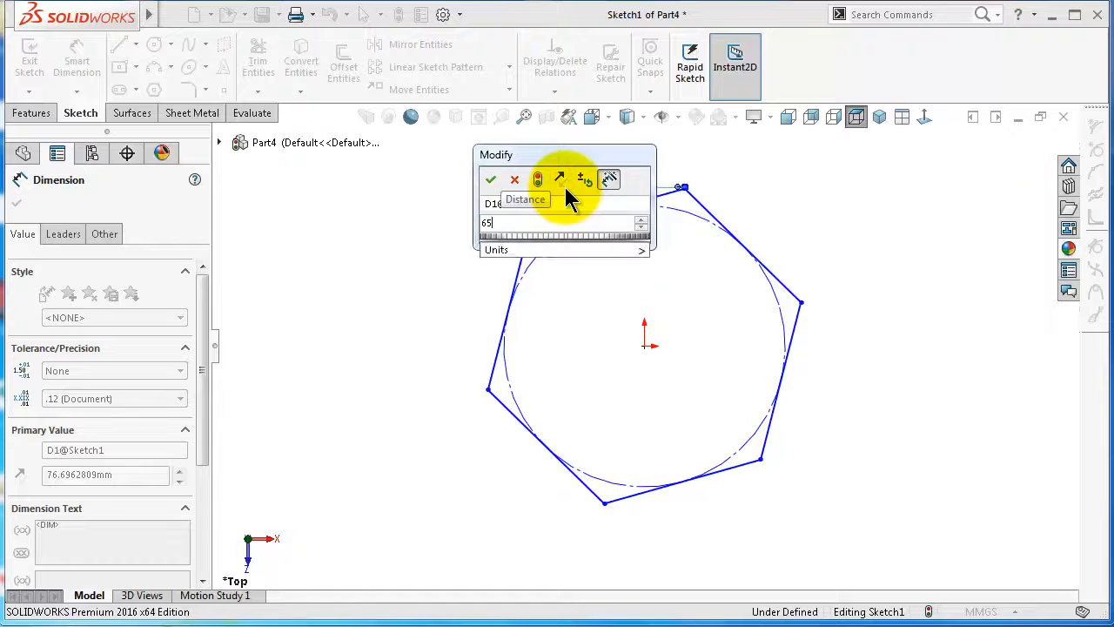
key("Return")
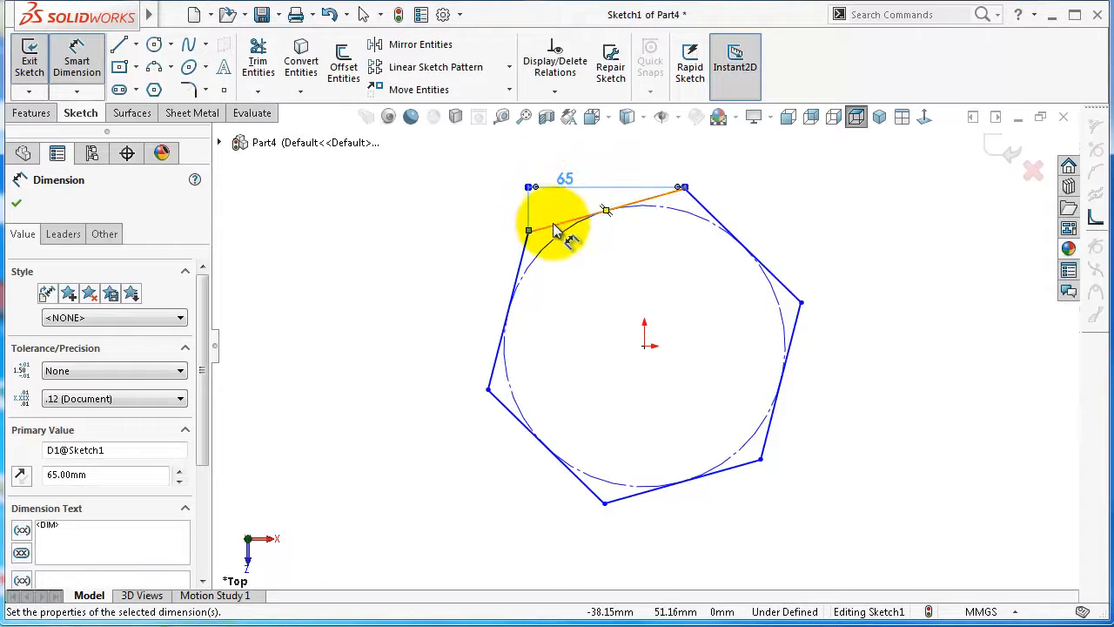
key("Escape")
Make the hexagon's upper side horizontal and move its dimension clear above the line
left_click(557, 233)
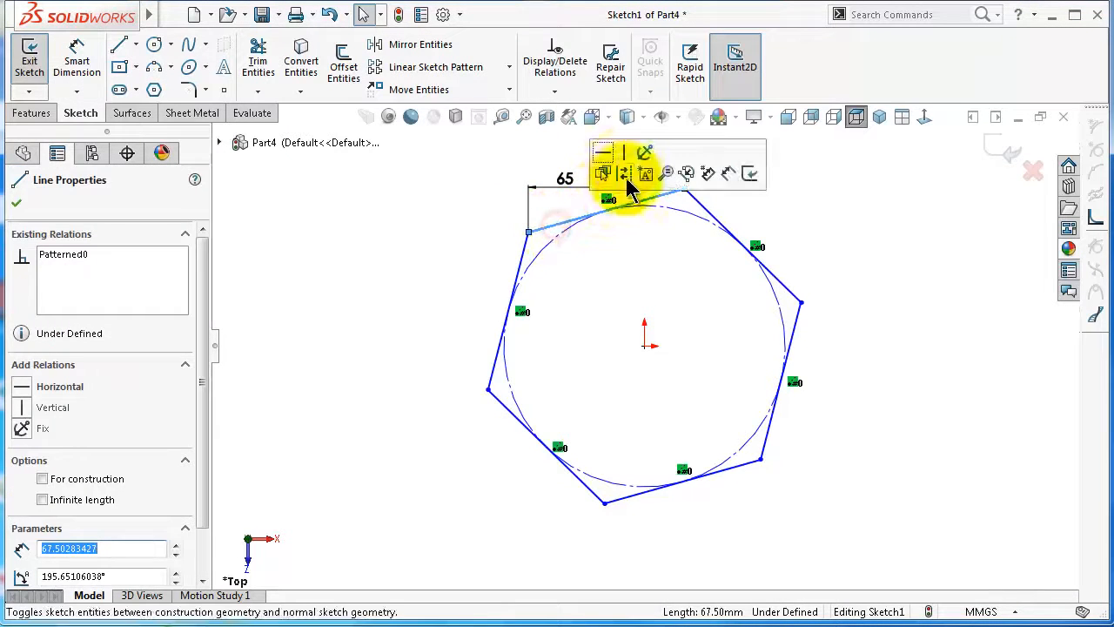
left_click(604, 155)
left_click(481, 225)
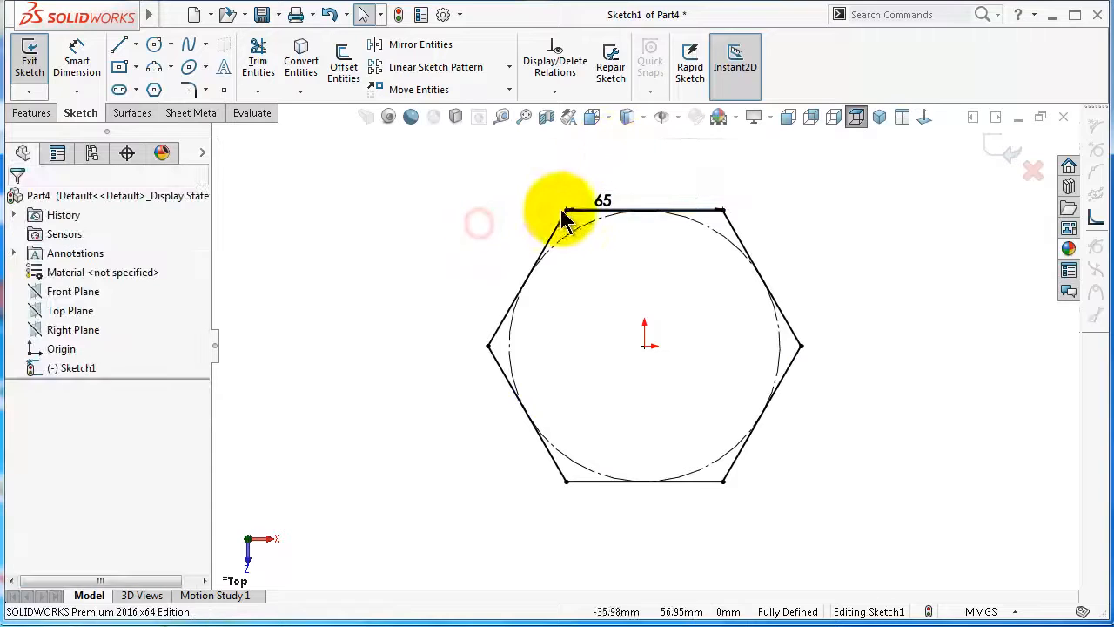
left_click_drag(604, 200, 606, 175)
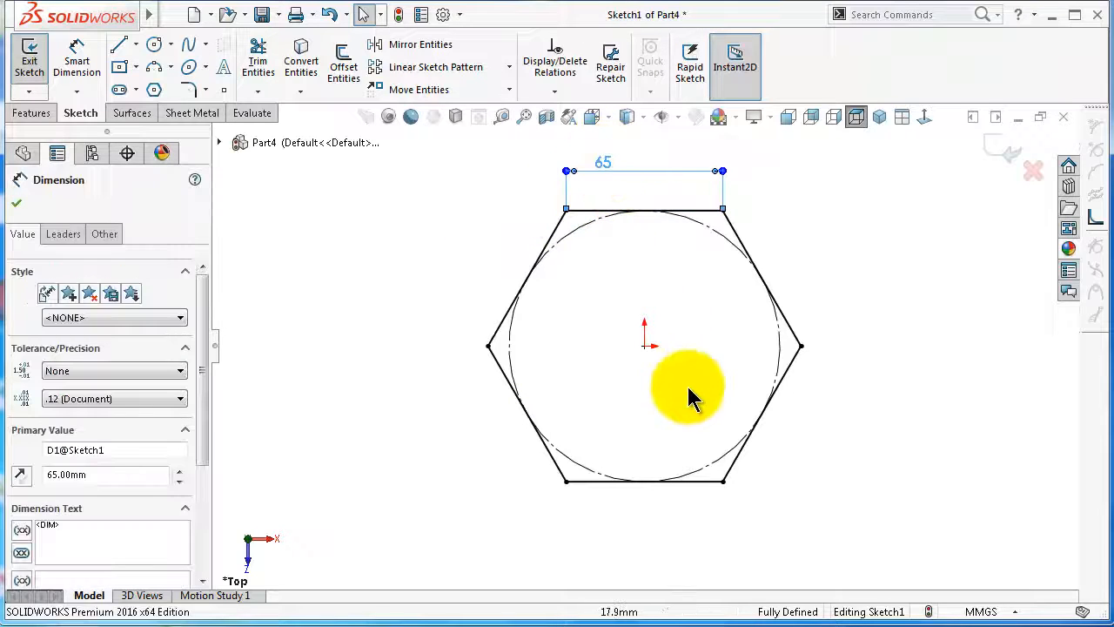
Extrude the hexagon as a boss to a blind depth of 50 mm with a 25° outward draft
left_click(39, 114)
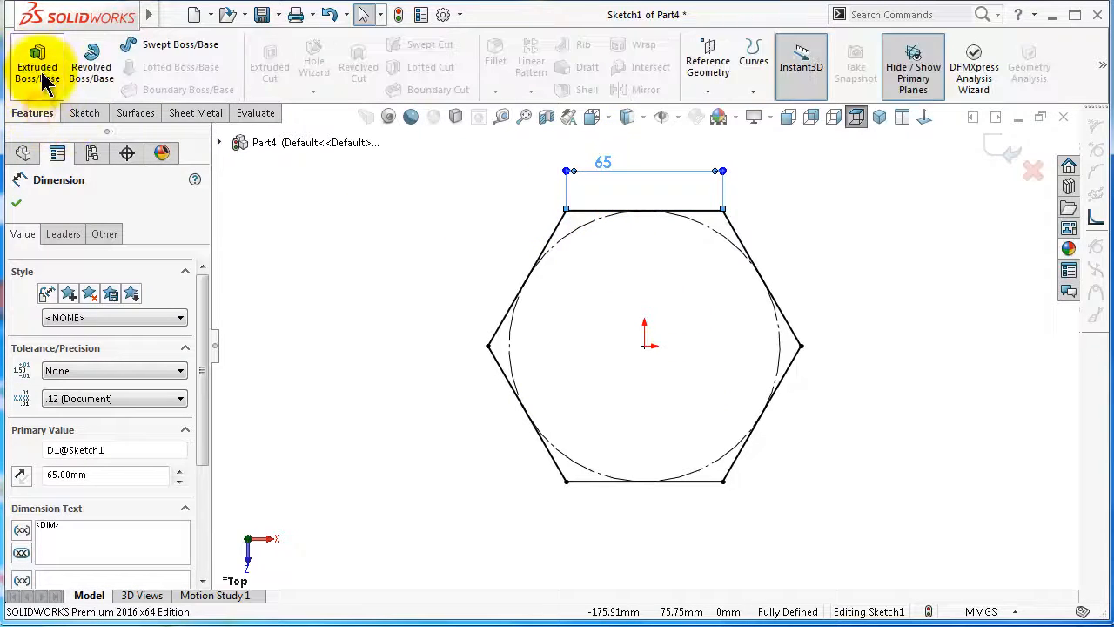
left_click(39, 68)
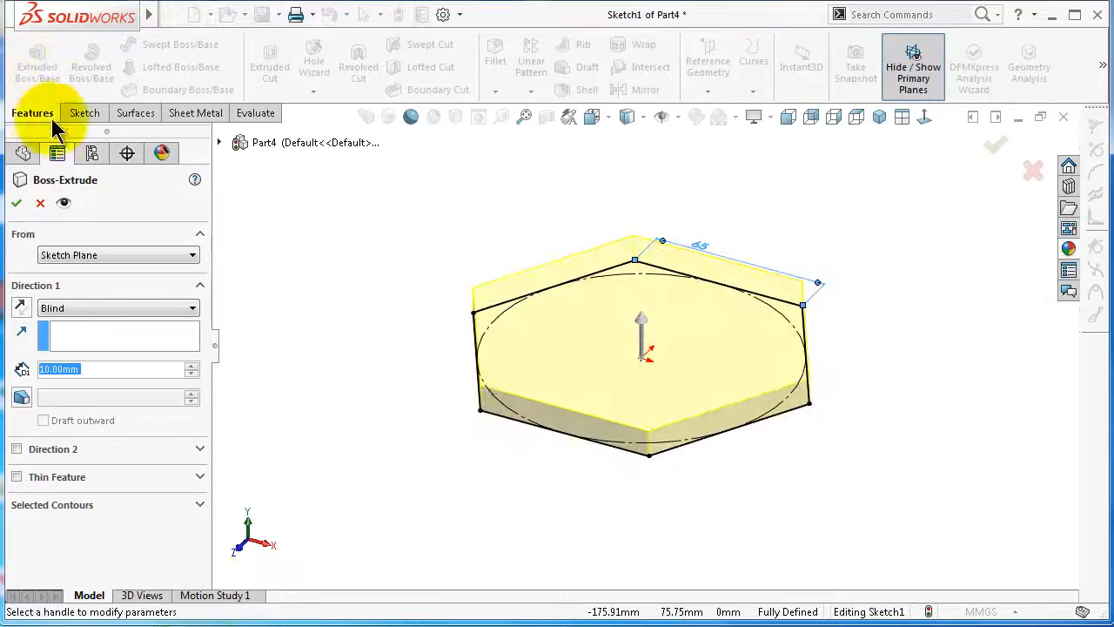
double_click(98, 369)
type("50")
key("Return")
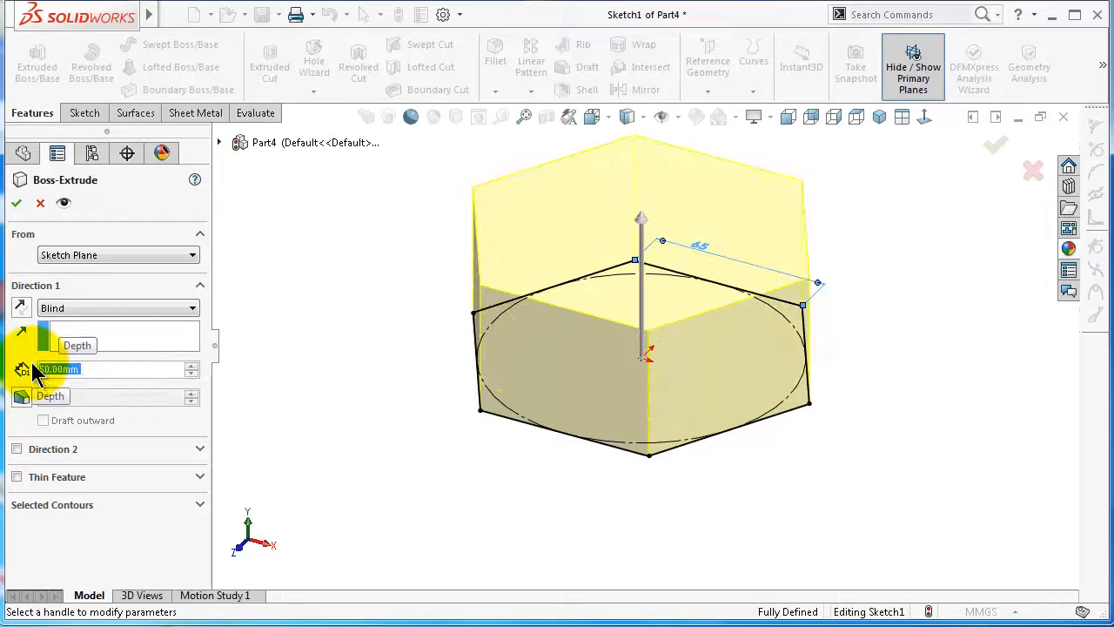
left_click(24, 397)
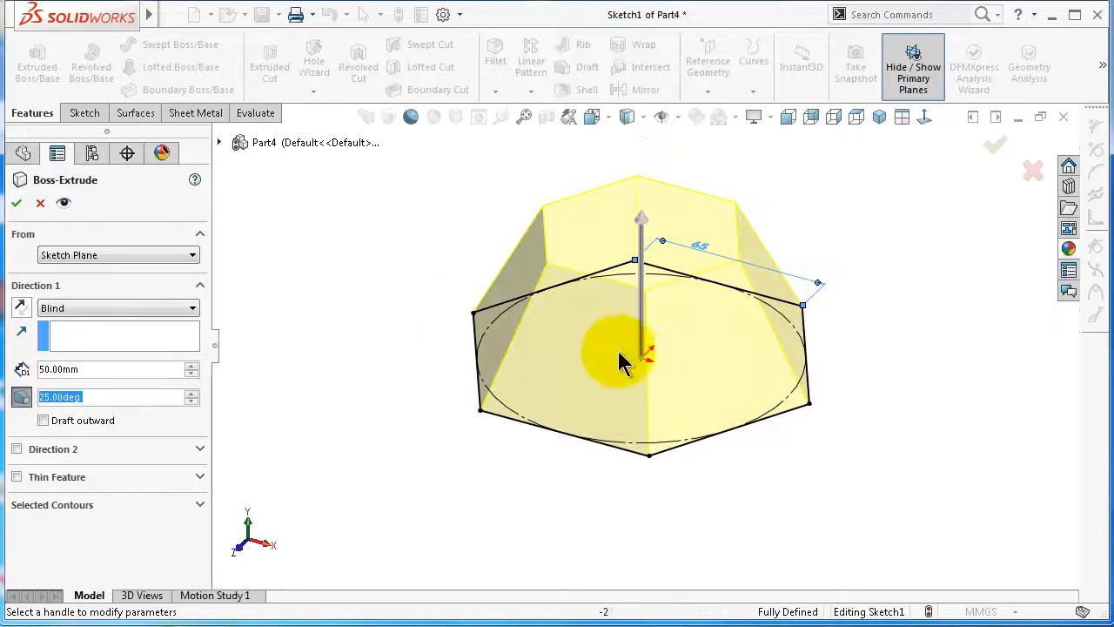
left_click(44, 422)
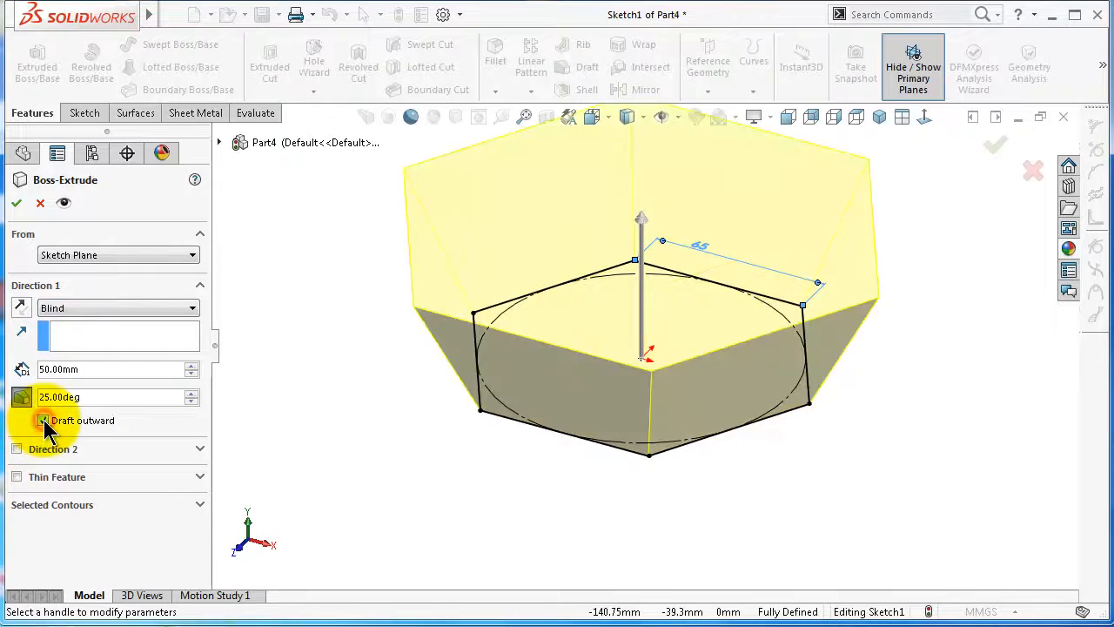
left_click(19, 204)
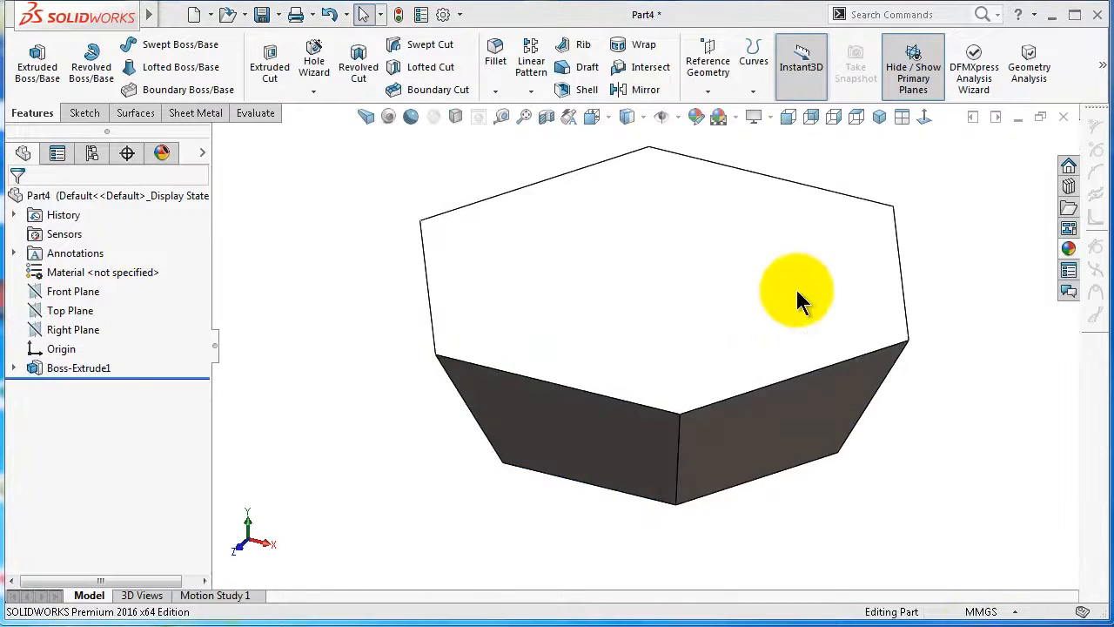
Shell the tapered body to a 1 mm wall thickness, removing the large top face
left_click(575, 84)
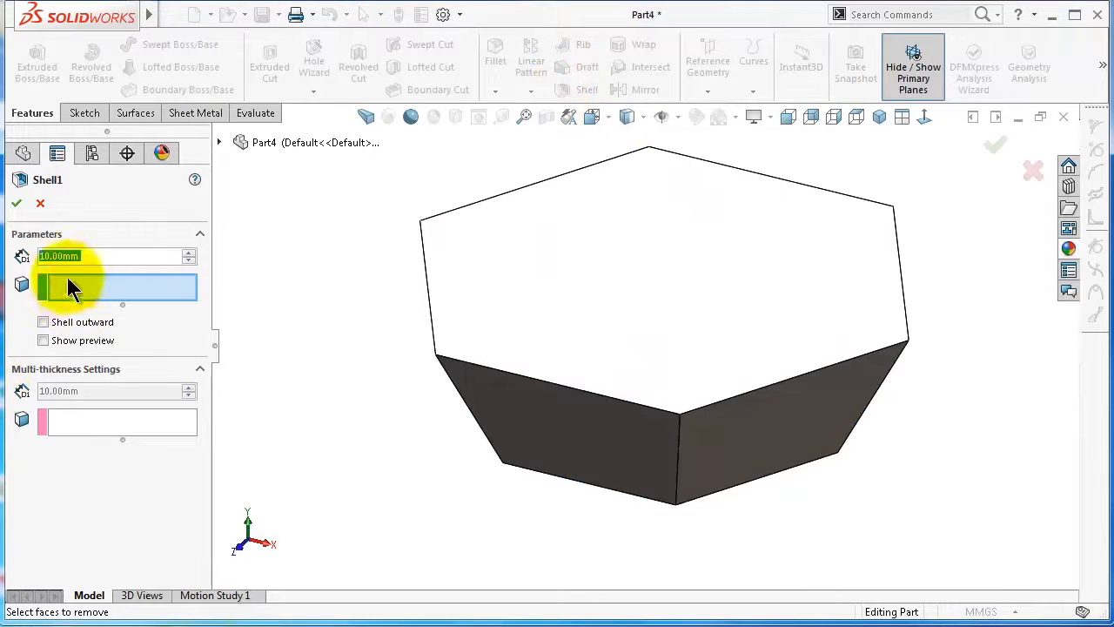
type("1")
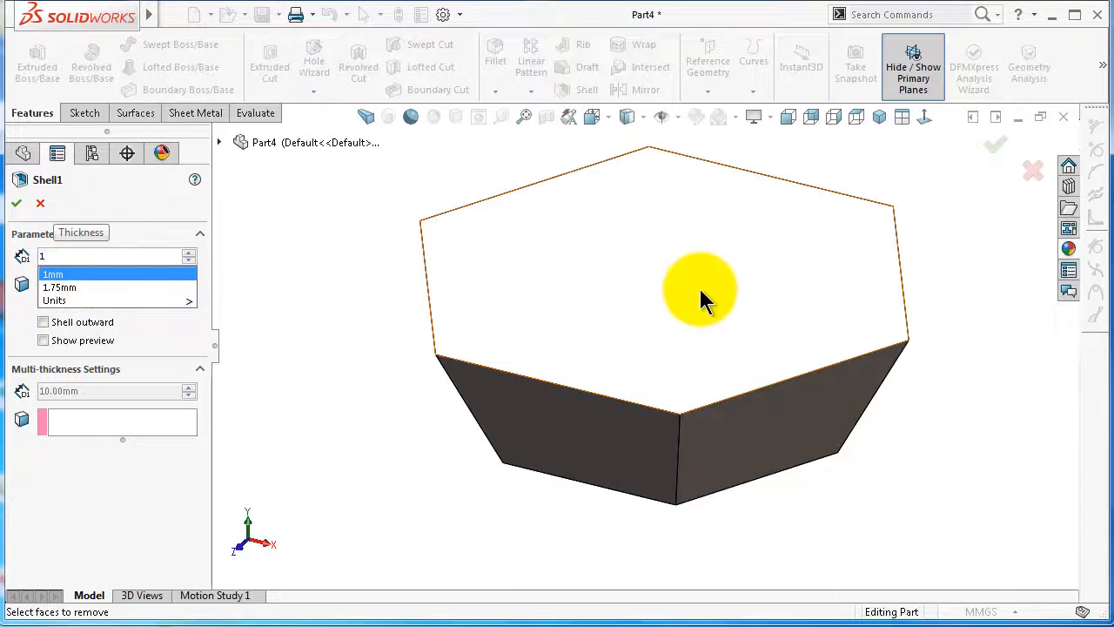
left_click(698, 289)
right_click(699, 289)
left_click(833, 491)
Start Insert Bends with the tray's inner floor as the fixed face and a bend radius of 2 mm
middle_click_drag(832, 492, 833, 492)
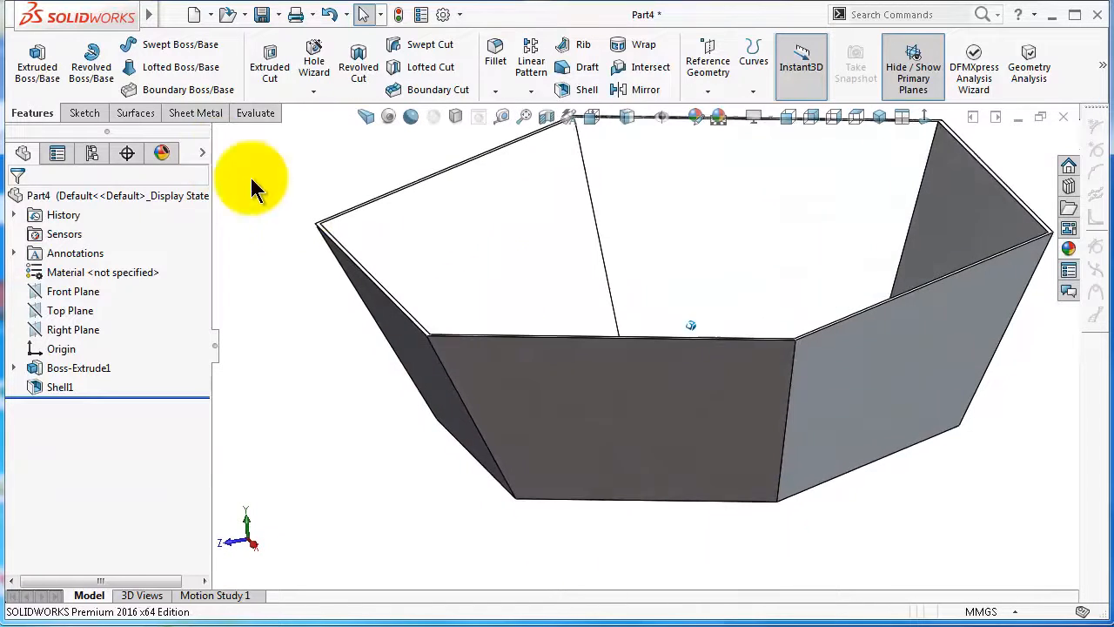
left_click(193, 112)
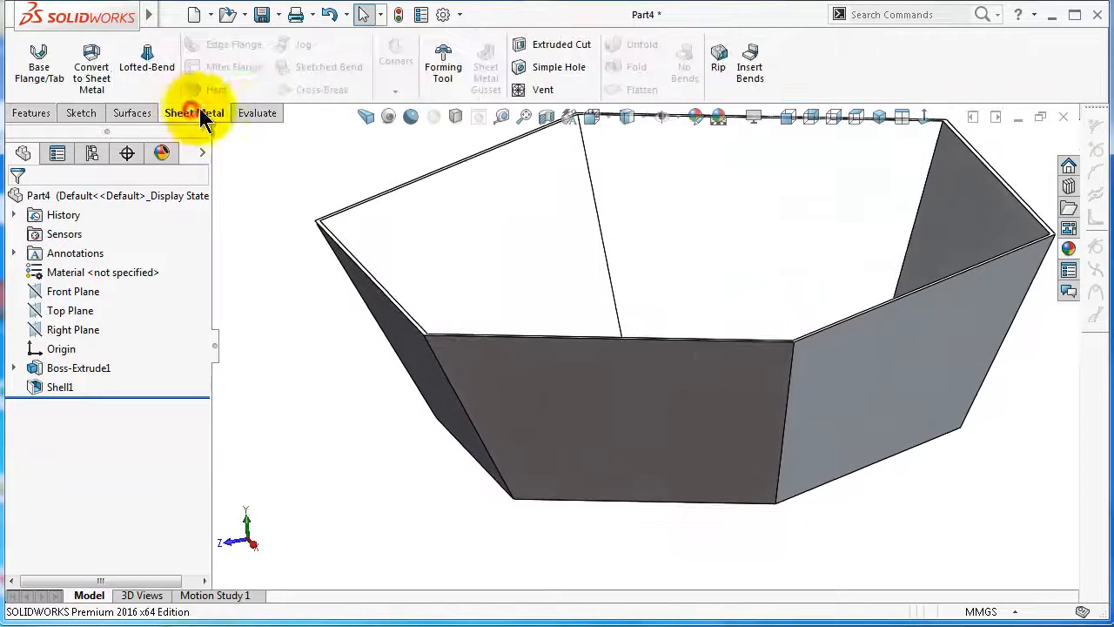
left_click(751, 61)
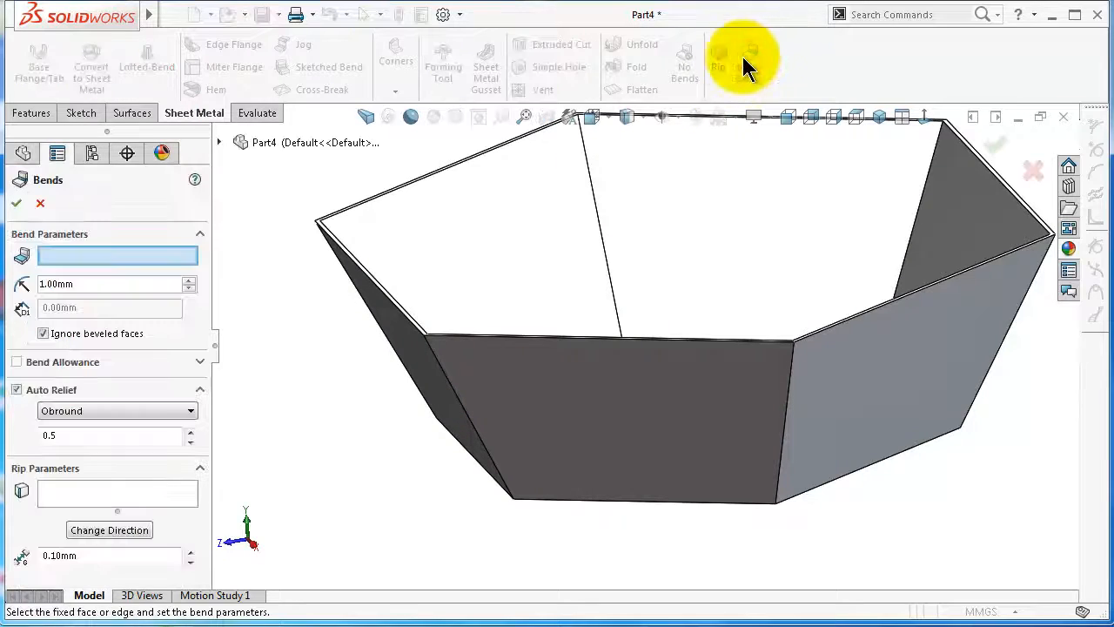
middle_click_drag(700, 305, 650, 303)
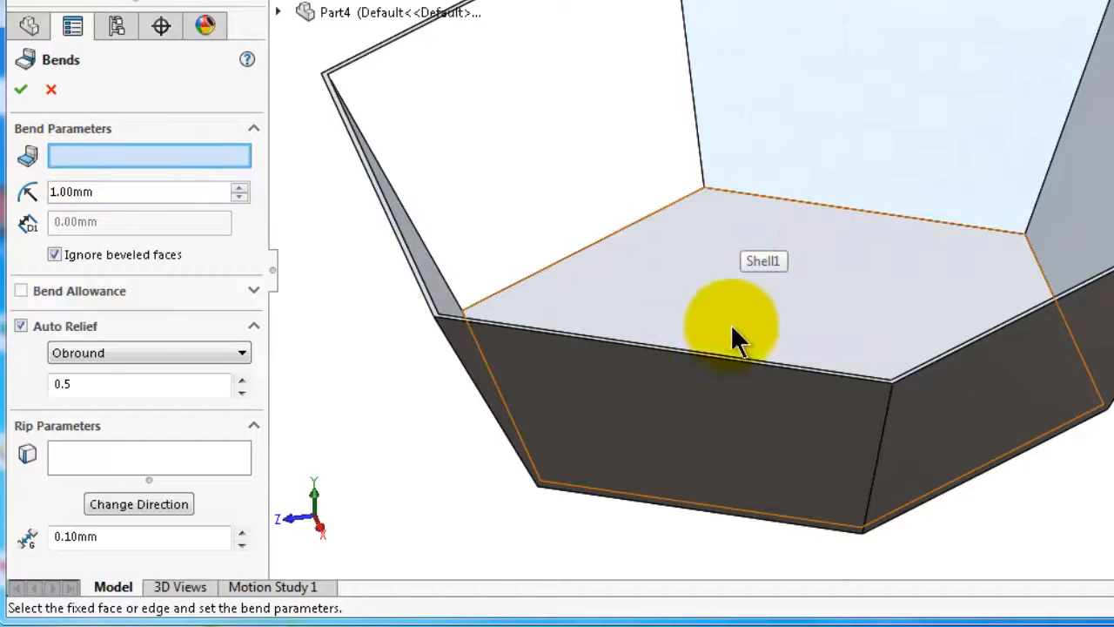
left_click(784, 266)
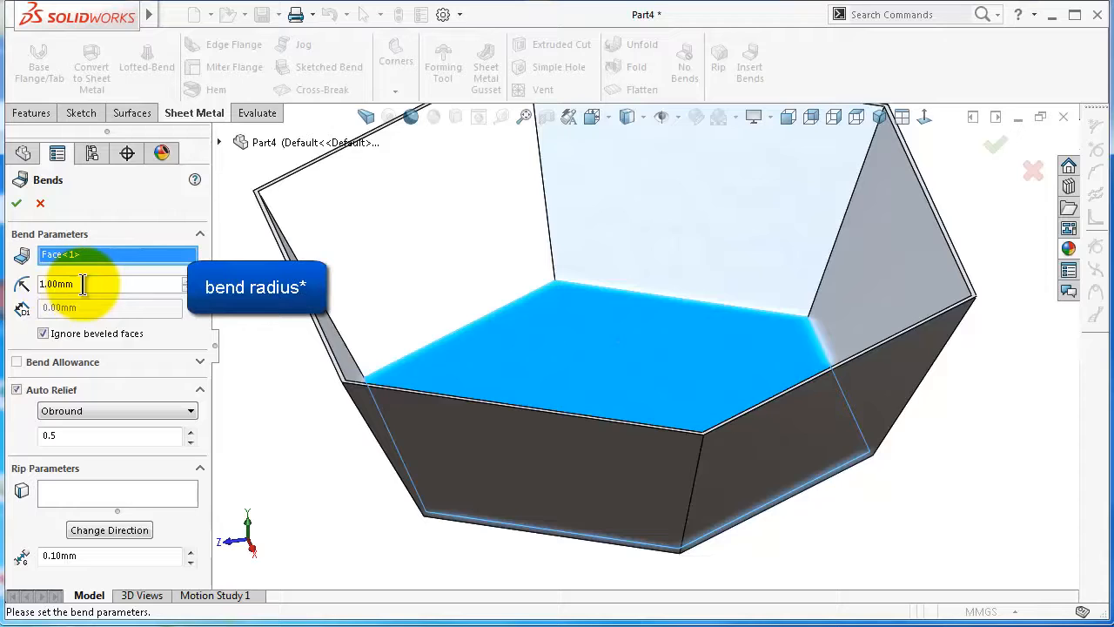
left_click_drag(117, 192, 48, 191)
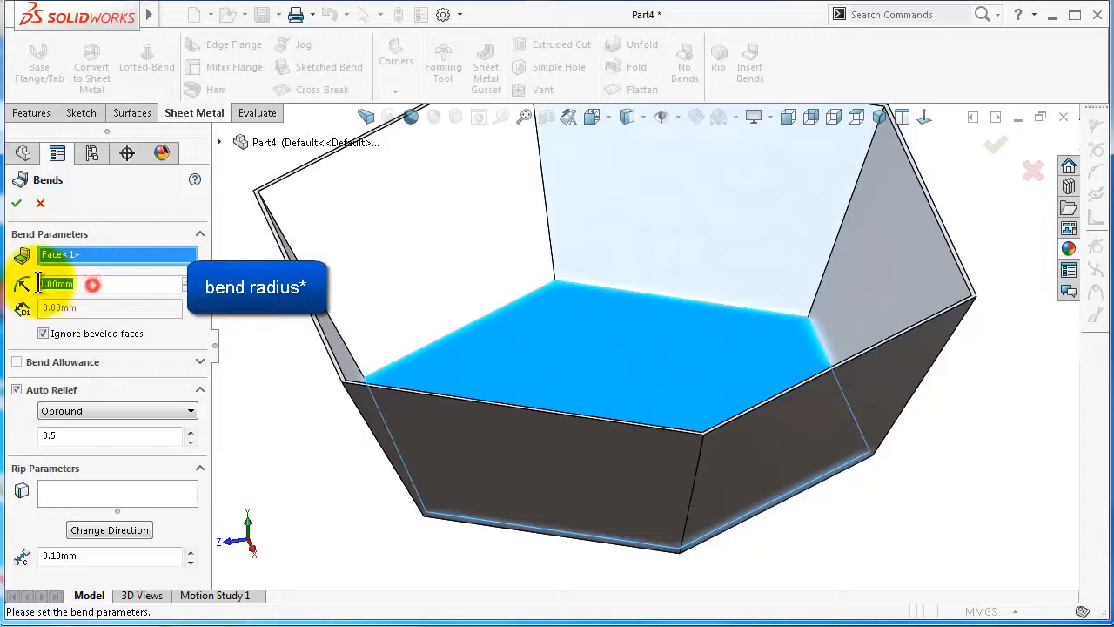
type("2")
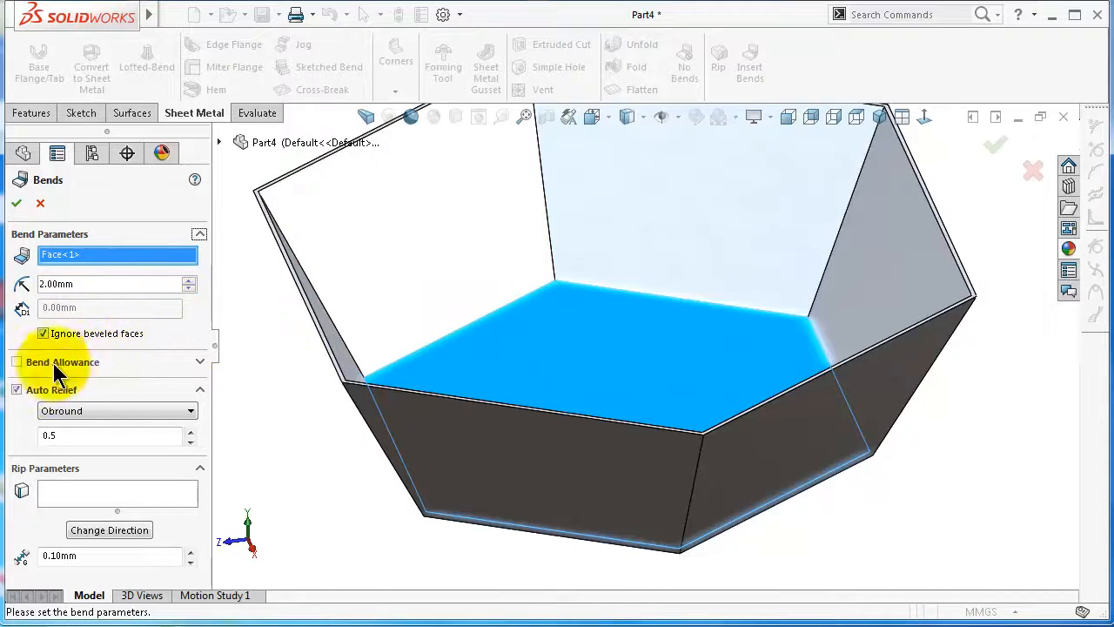
Show the bend allowance settings and set the auto relief type to Rectangular
left_click(16, 362)
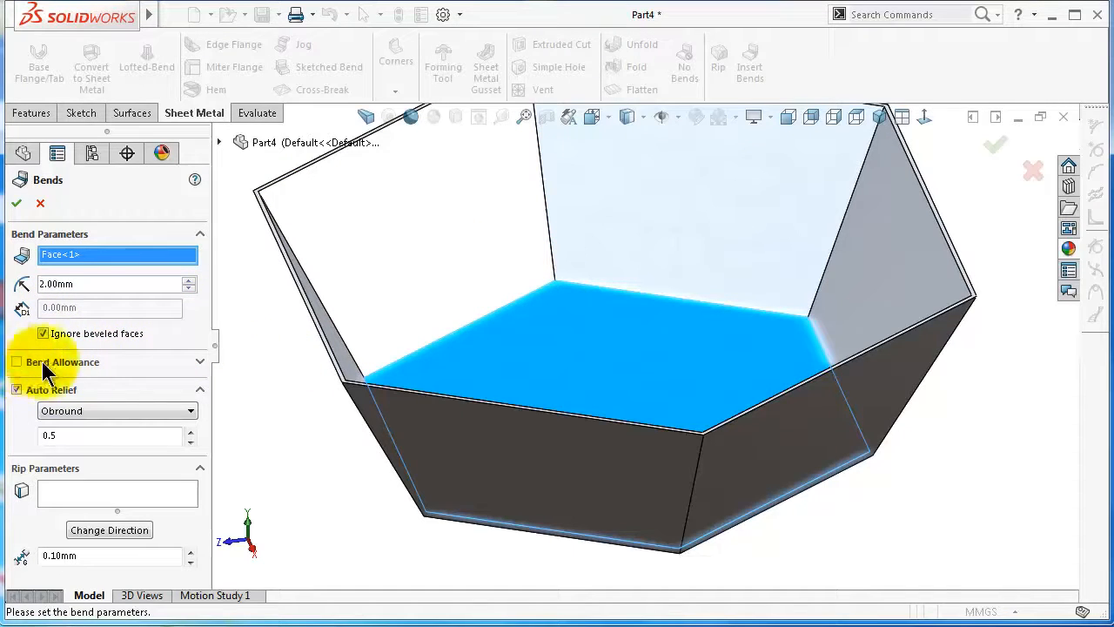
left_click(200, 362)
left_click_drag(198, 345, 205, 400)
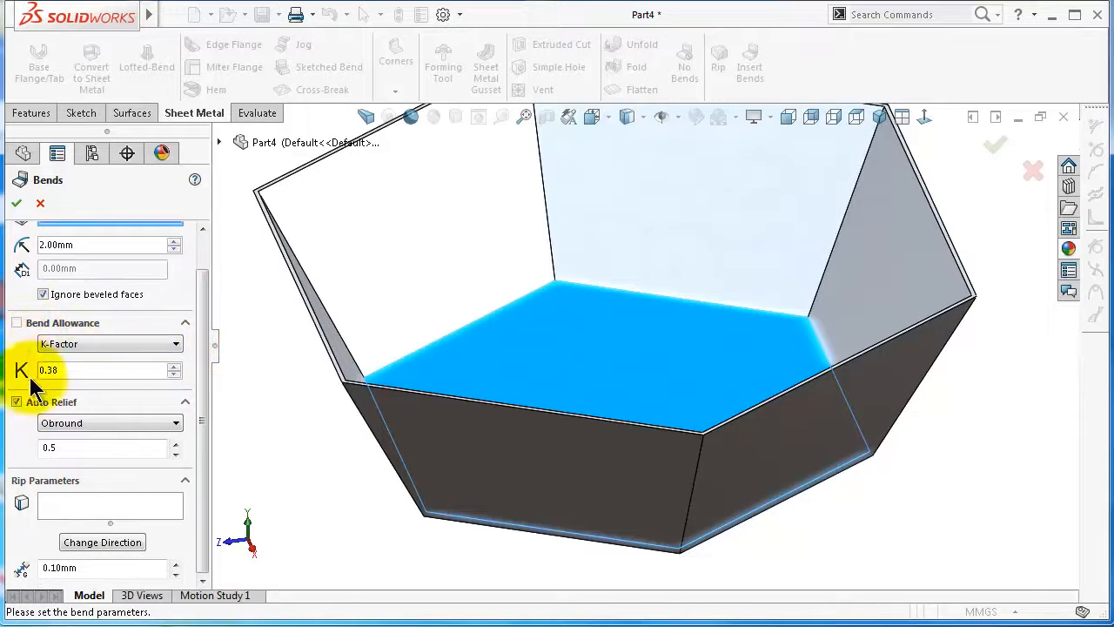
left_click(69, 421)
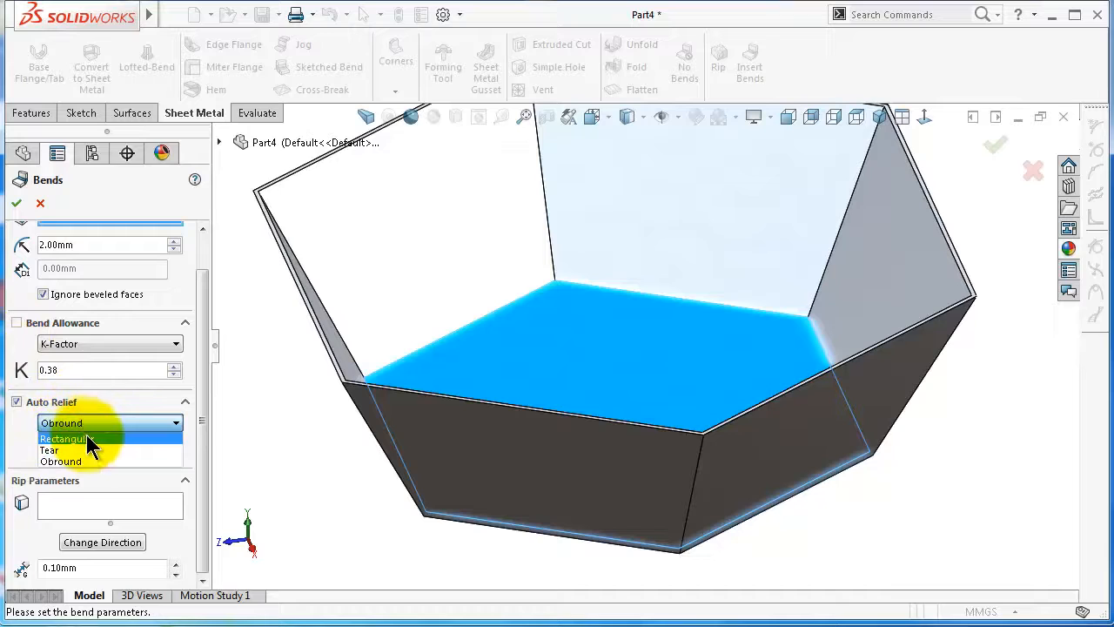
left_click(87, 437)
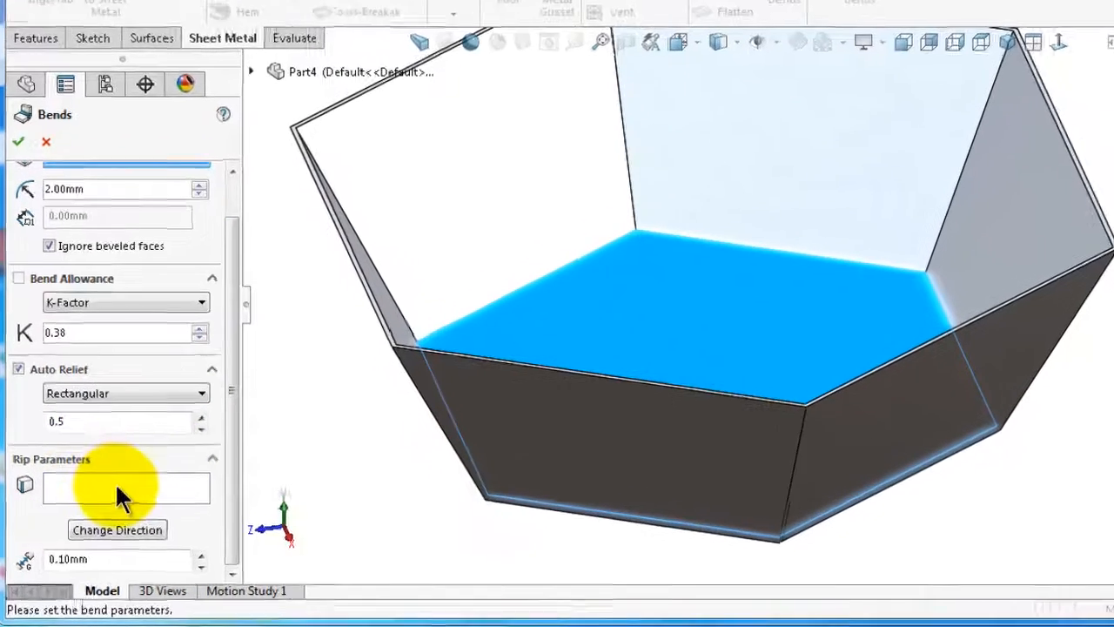
Select four of the tray's slanted corner edges between the side walls as rip edges
left_click(102, 504)
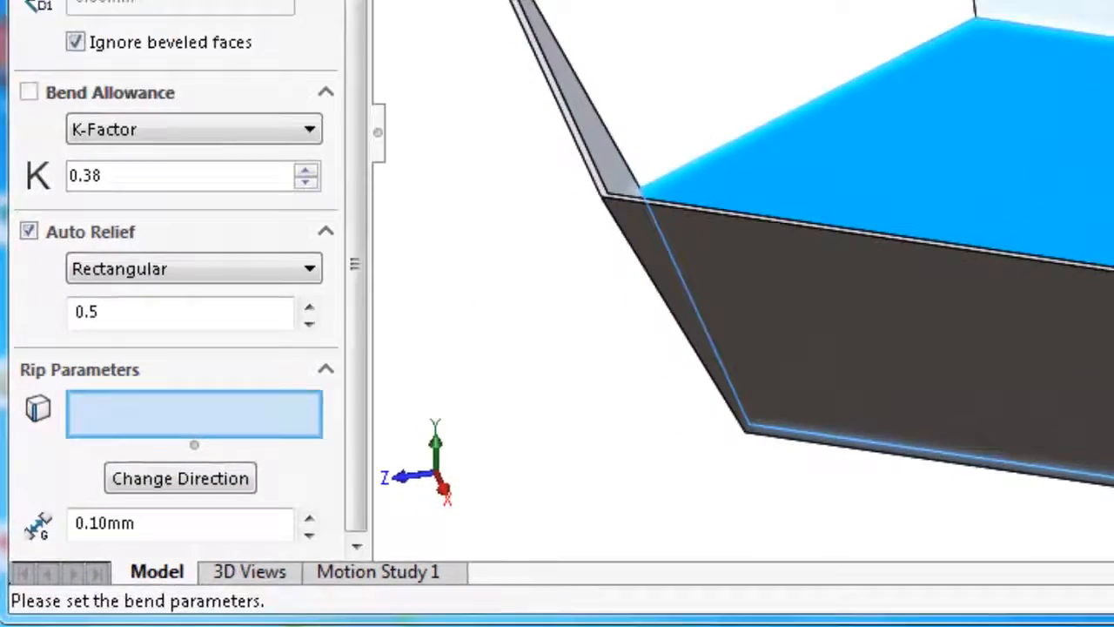
left_click(926, 400)
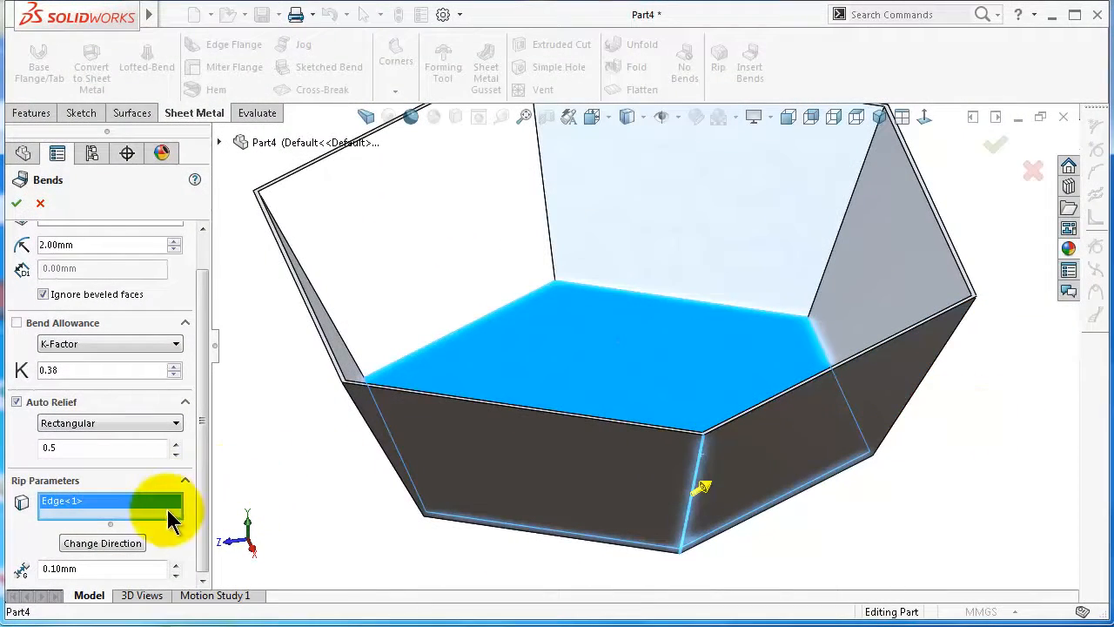
left_click_drag(201, 481, 201, 531)
middle_click_drag(795, 487, 866, 400)
left_click(871, 369)
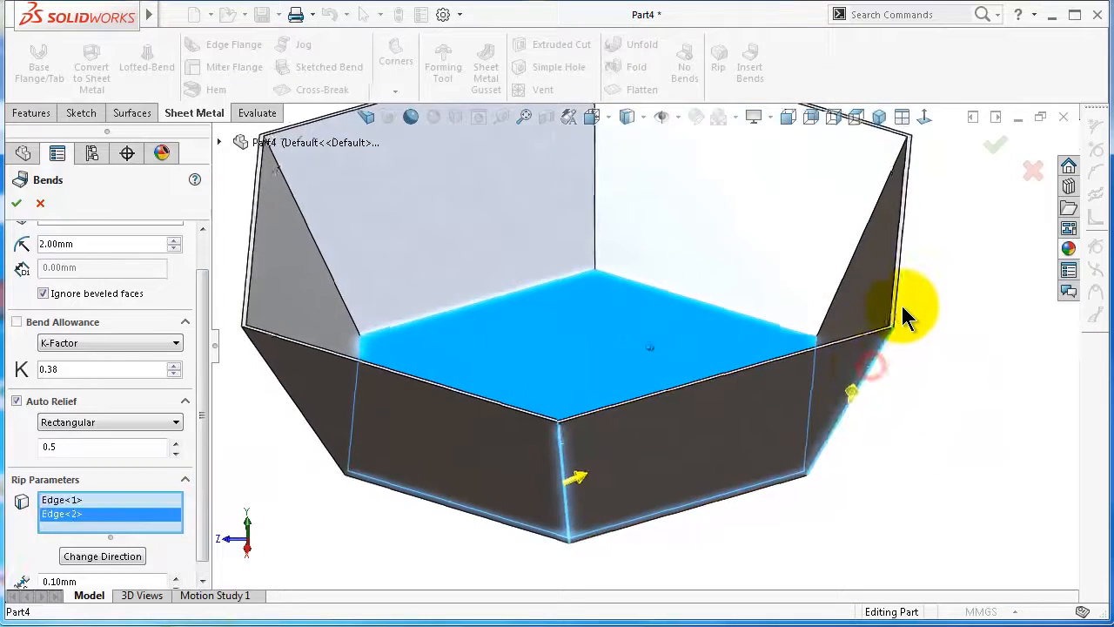
middle_click_drag(901, 303, 870, 305)
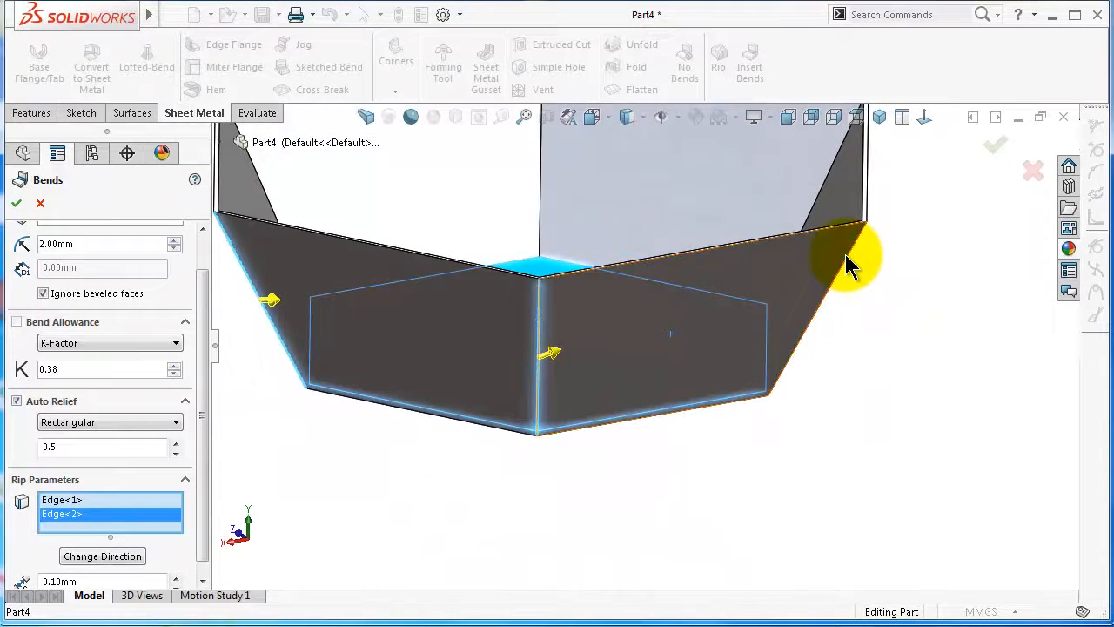
left_click(853, 263)
middle_click_drag(853, 256, 938, 403)
mouse_move(934, 401)
middle_mouse_down()
mouse_move(947, 380)
mouse_move(940, 418)
middle_mouse_up()
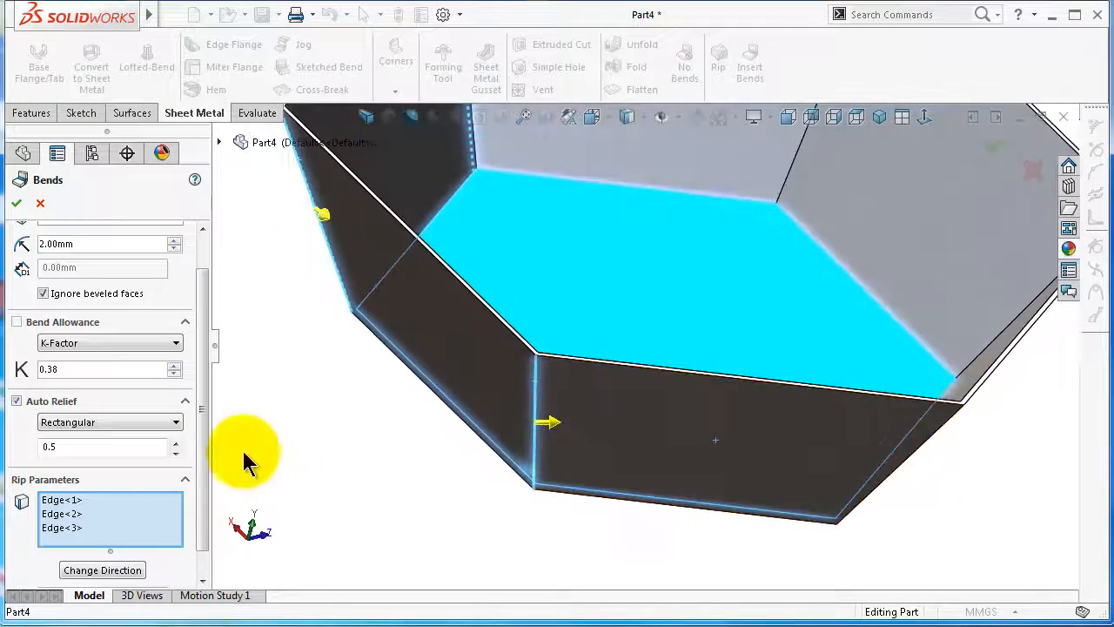
middle_click_drag(827, 490, 952, 455)
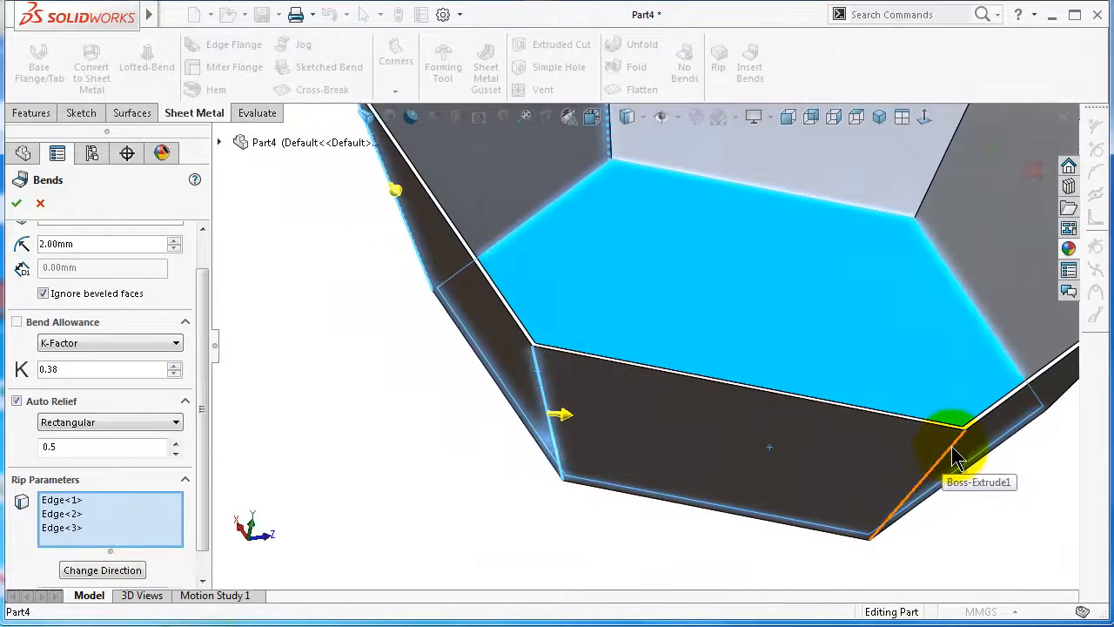
left_click(948, 454)
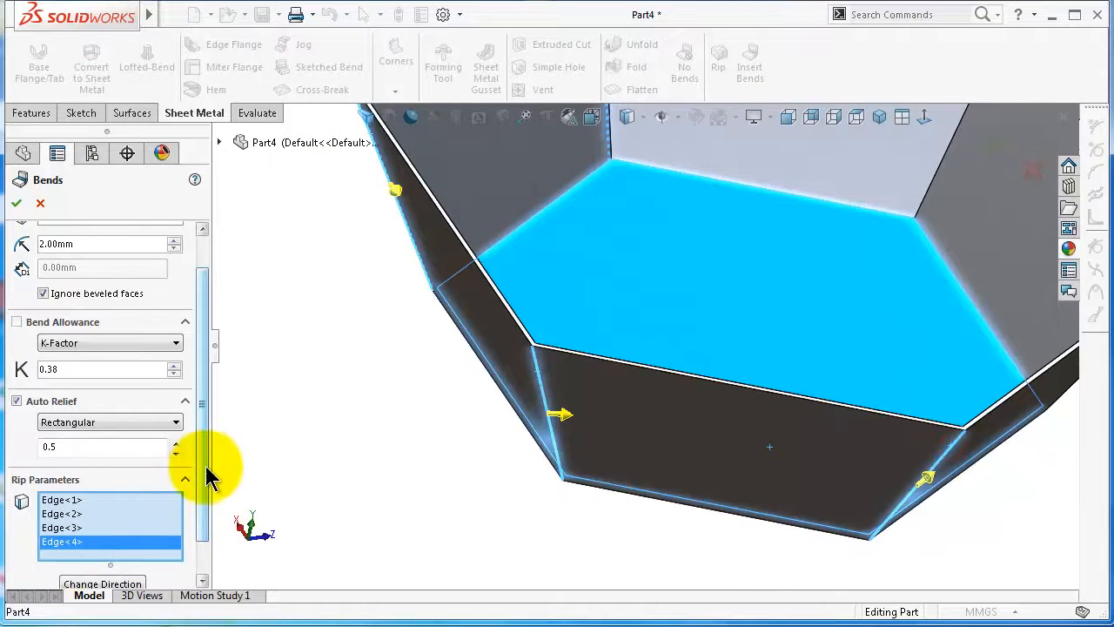
Change the rip direction of the fourth and third selected corner edges
left_click_drag(202, 475, 193, 535)
left_click(114, 540)
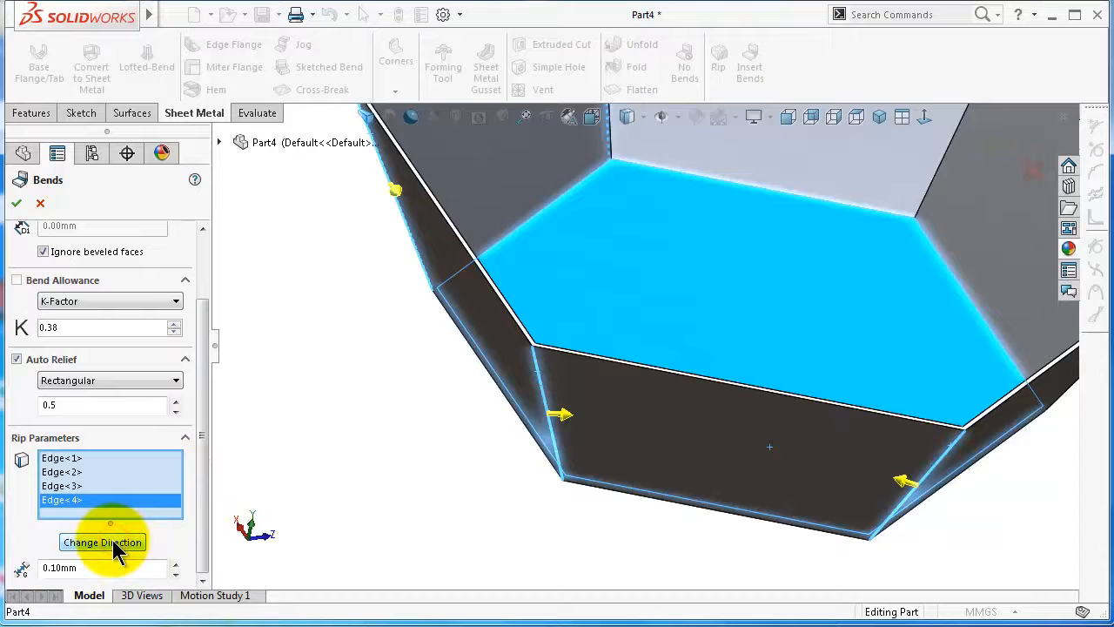
middle_click_drag(479, 467, 731, 503)
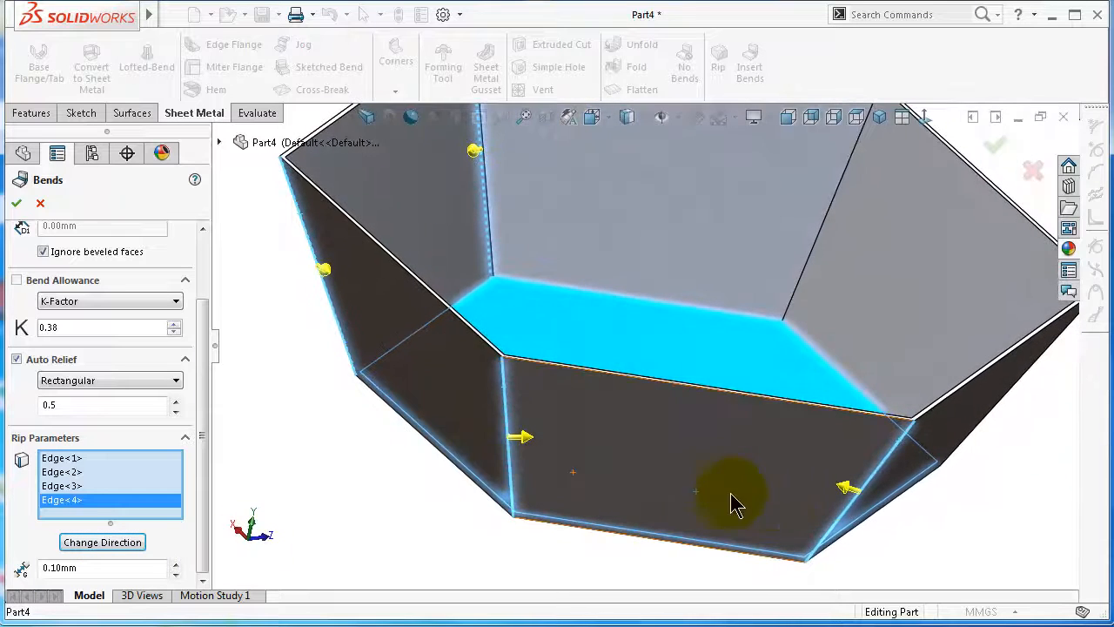
middle_click_drag(925, 510, 554, 505)
left_click(66, 486)
left_click(99, 542)
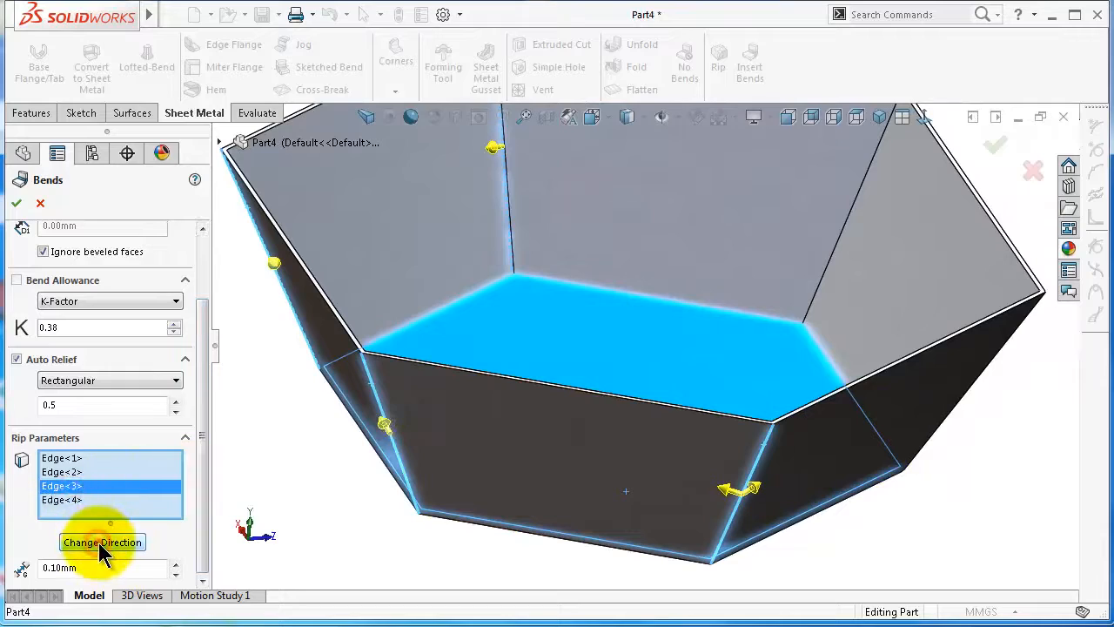
left_click(99, 543)
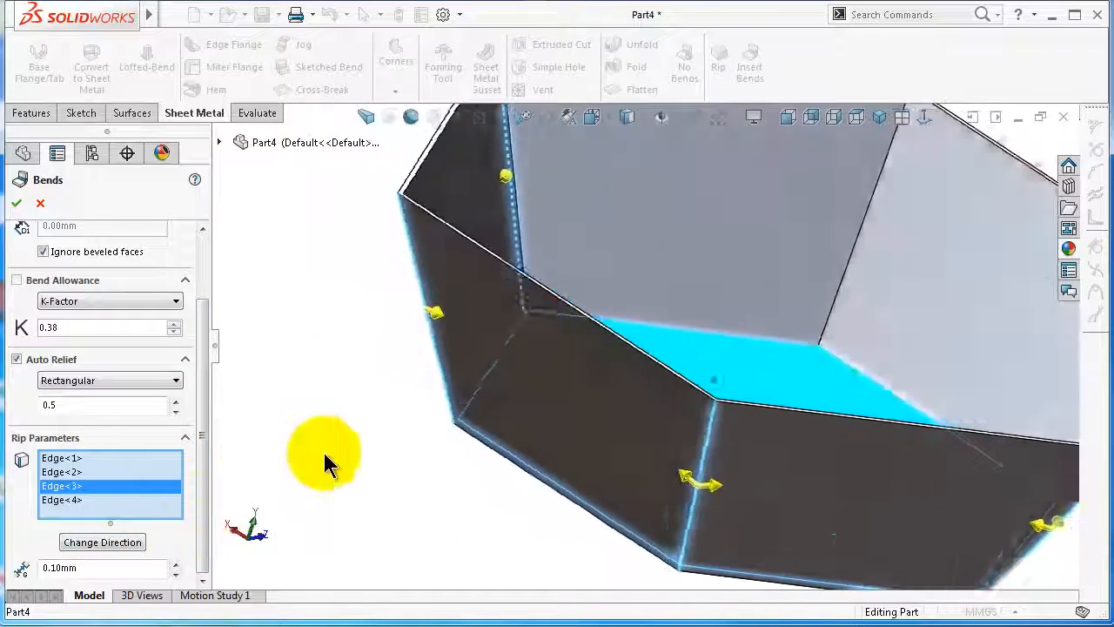
Change the rip direction of the second and first selected corner edges
middle_click_drag(323, 461, 845, 430)
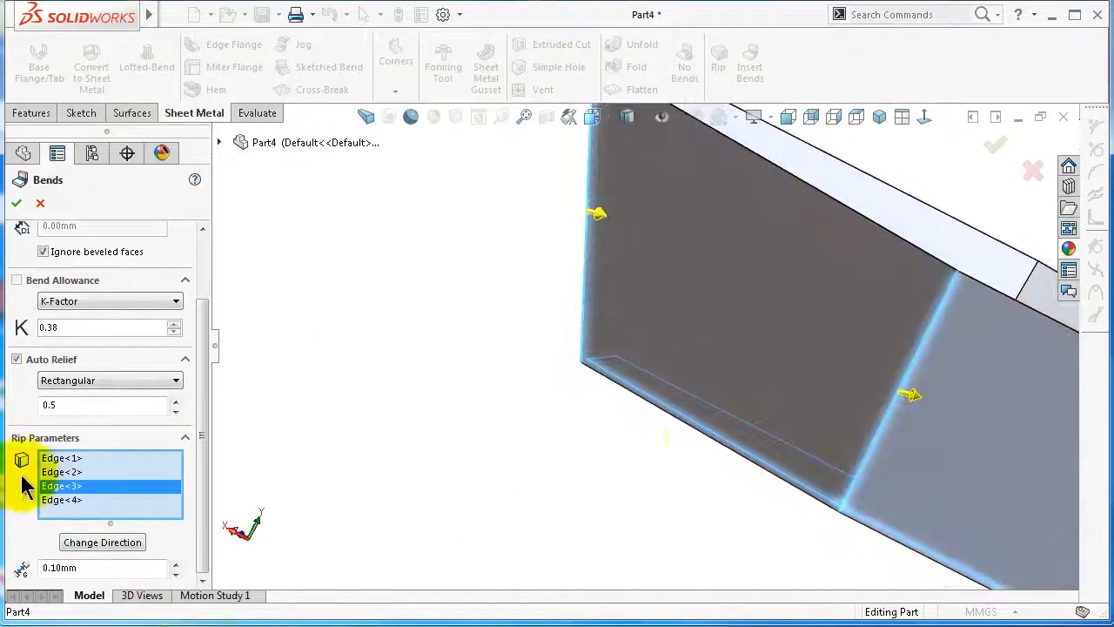
left_click(54, 471)
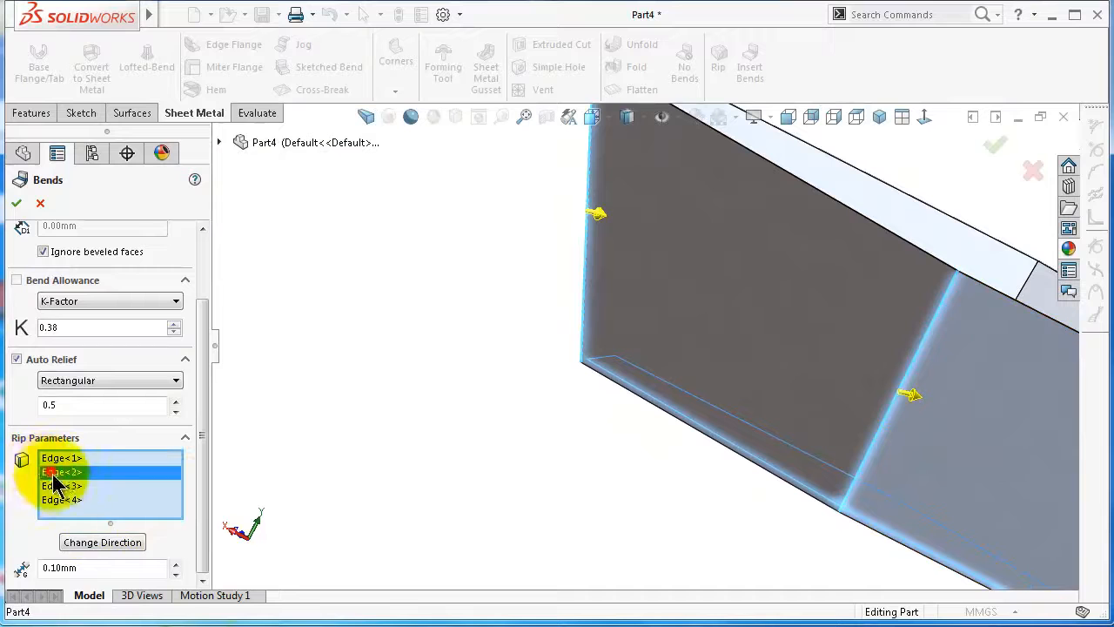
left_click(96, 544)
middle_click_drag(348, 452, 442, 373)
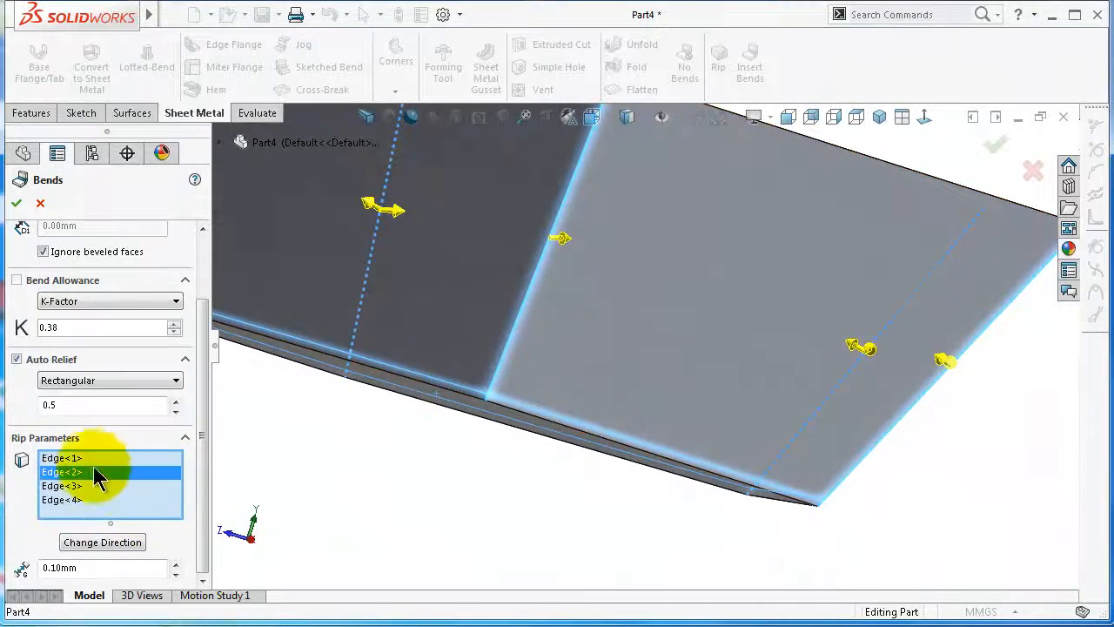
left_click(69, 459)
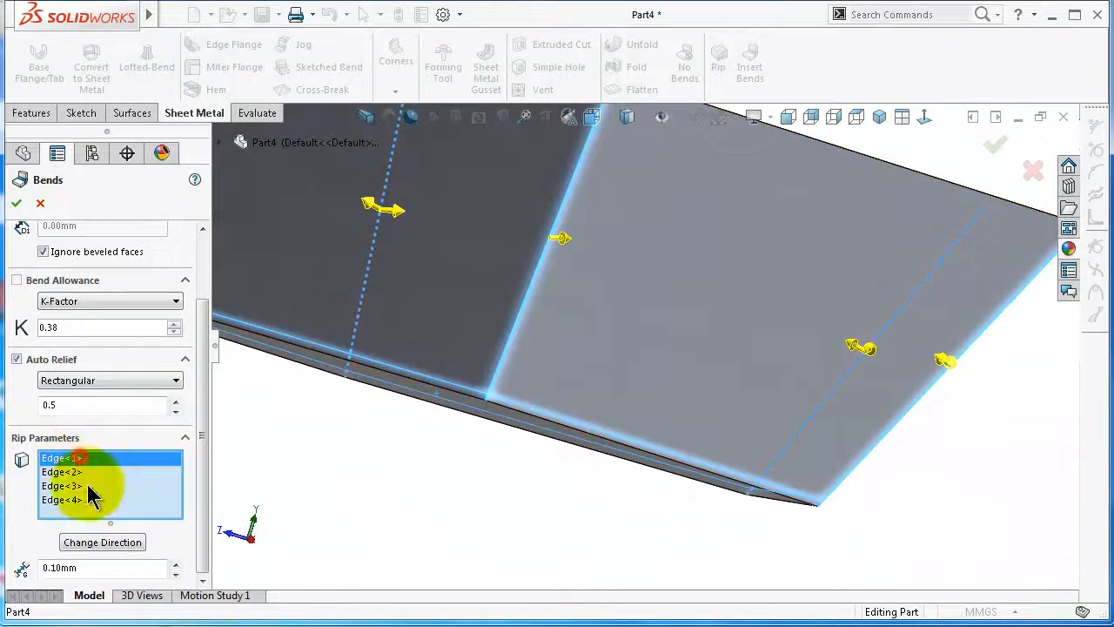
left_click(101, 542)
Add the two remaining slanted corner edges to the rip selection so all six corners are ripped
middle_click_drag(235, 535, 315, 446)
left_click(380, 327)
left_click(439, 383)
Set the rip gap to 0.50 mm and complete Insert Bends with its auto relief cuts
left_click_drag(203, 410, 200, 439)
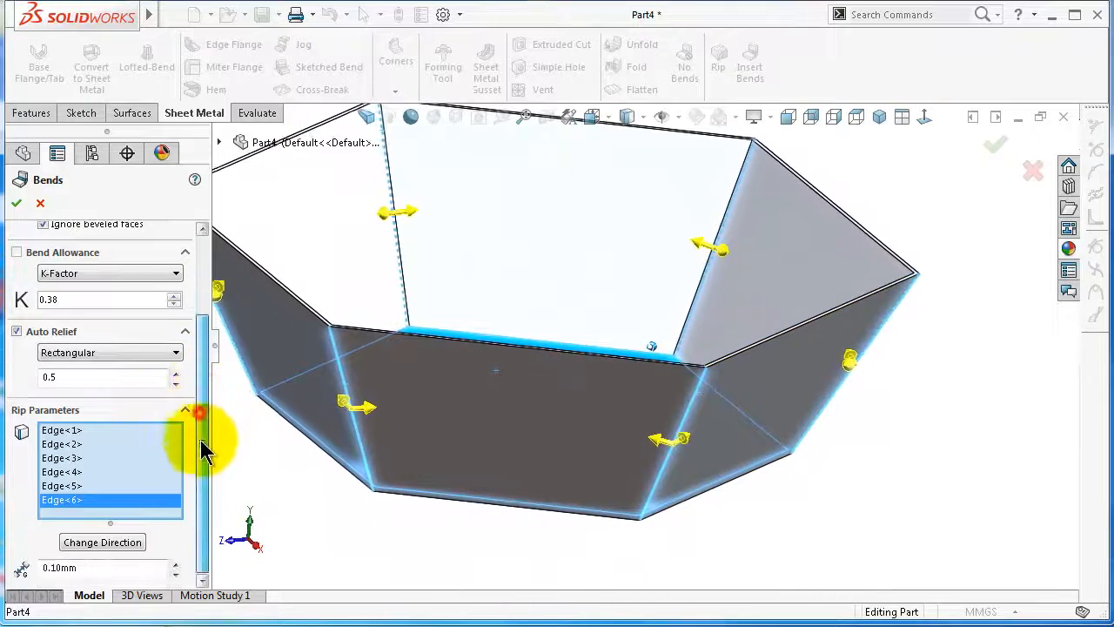
left_click_drag(89, 568, 21, 567)
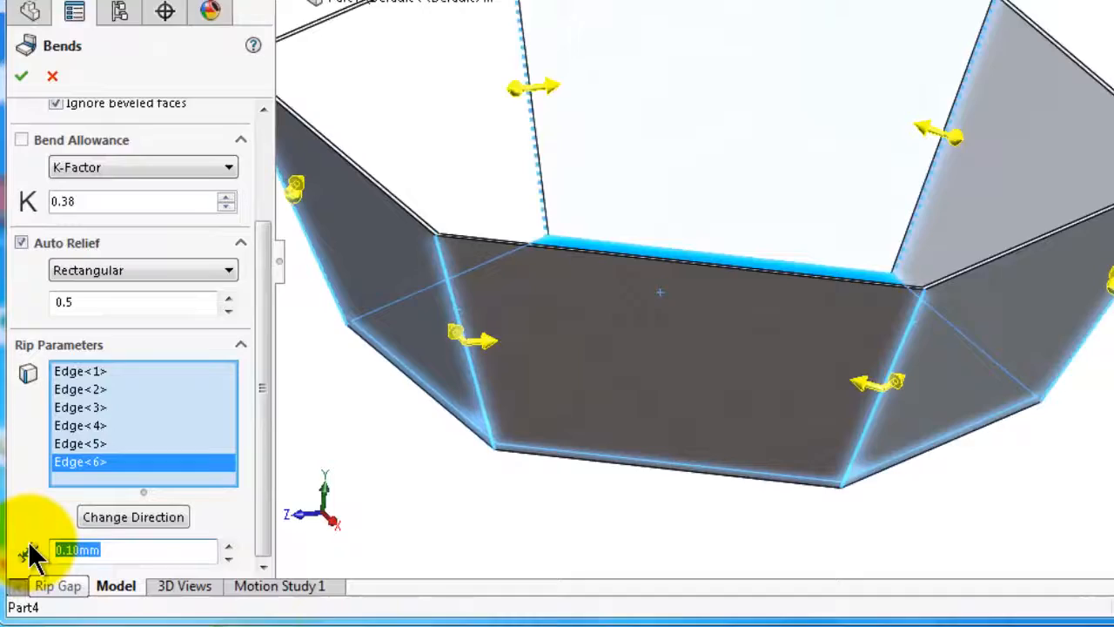
type("0.")
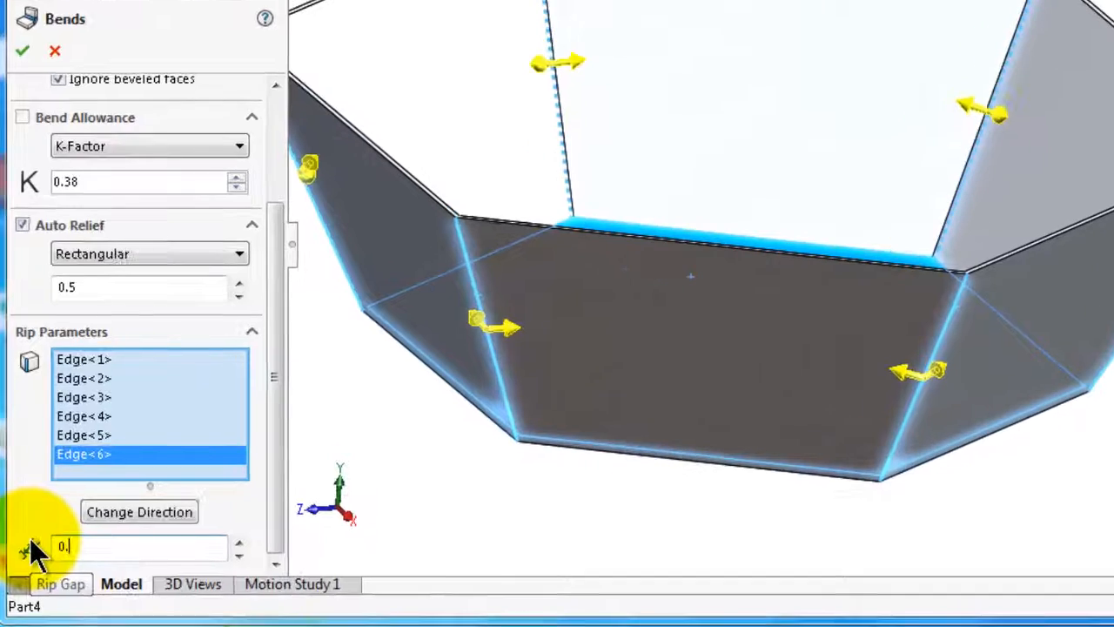
type("50mm")
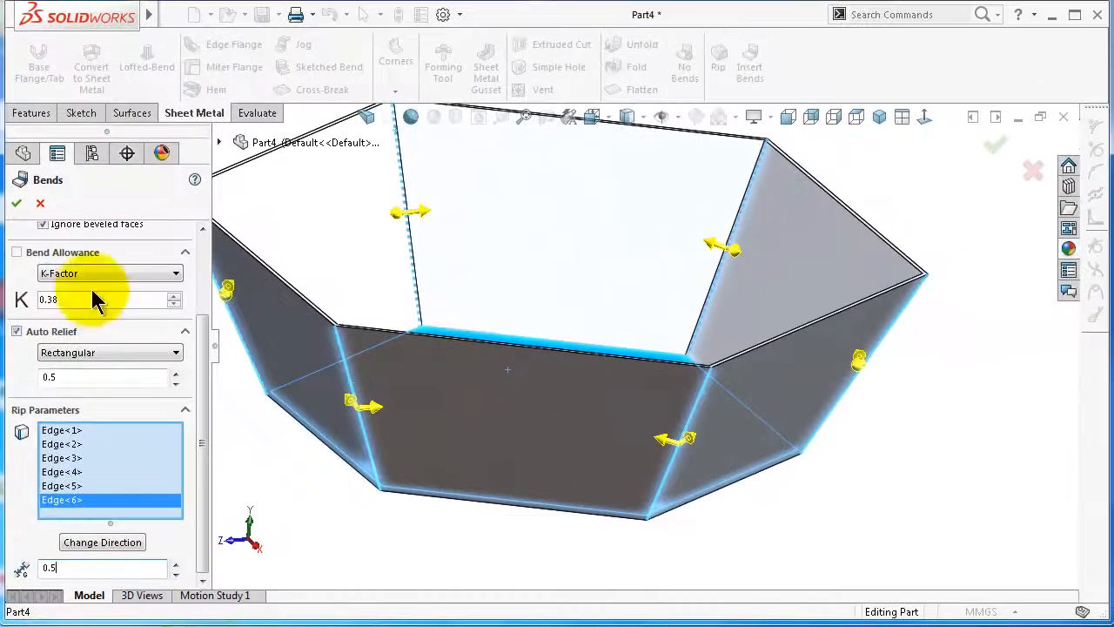
left_click(16, 205)
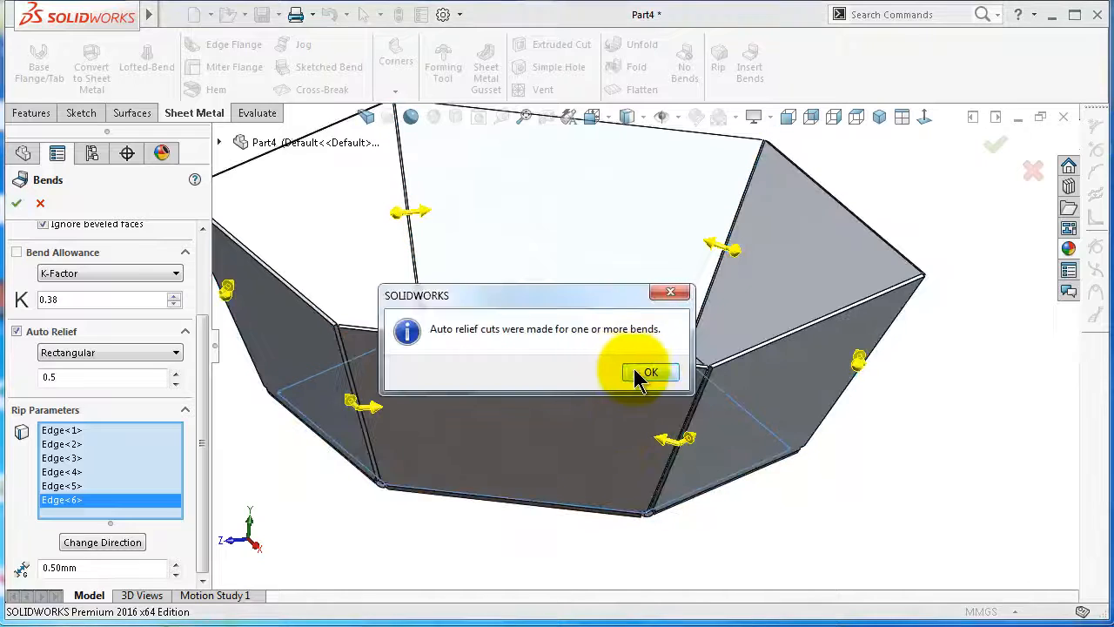
left_click(651, 372)
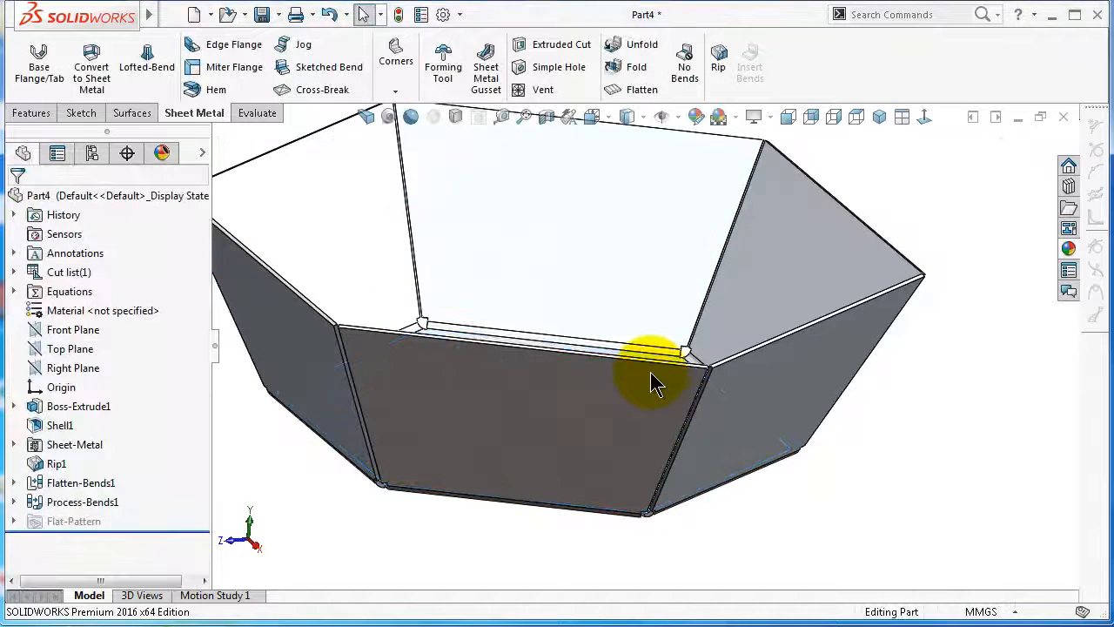
Examine the bends, rip gaps and relief cuts at the corners of the converted tray
middle_click_drag(657, 383, 586, 326)
middle_click_drag(591, 280, 550, 281)
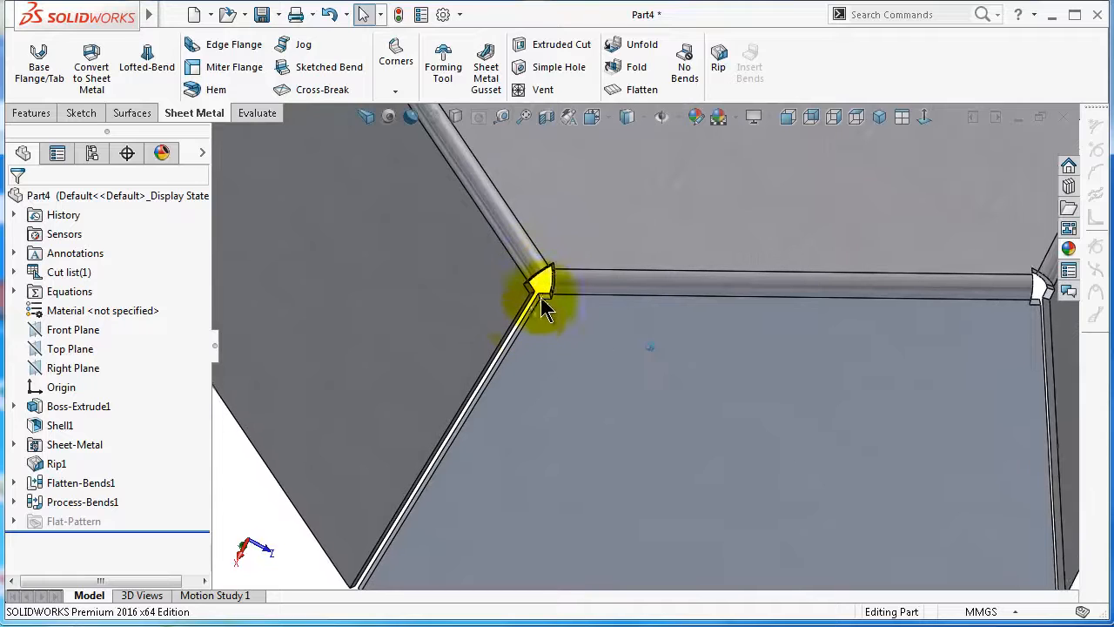
middle_click_drag(659, 280, 735, 296)
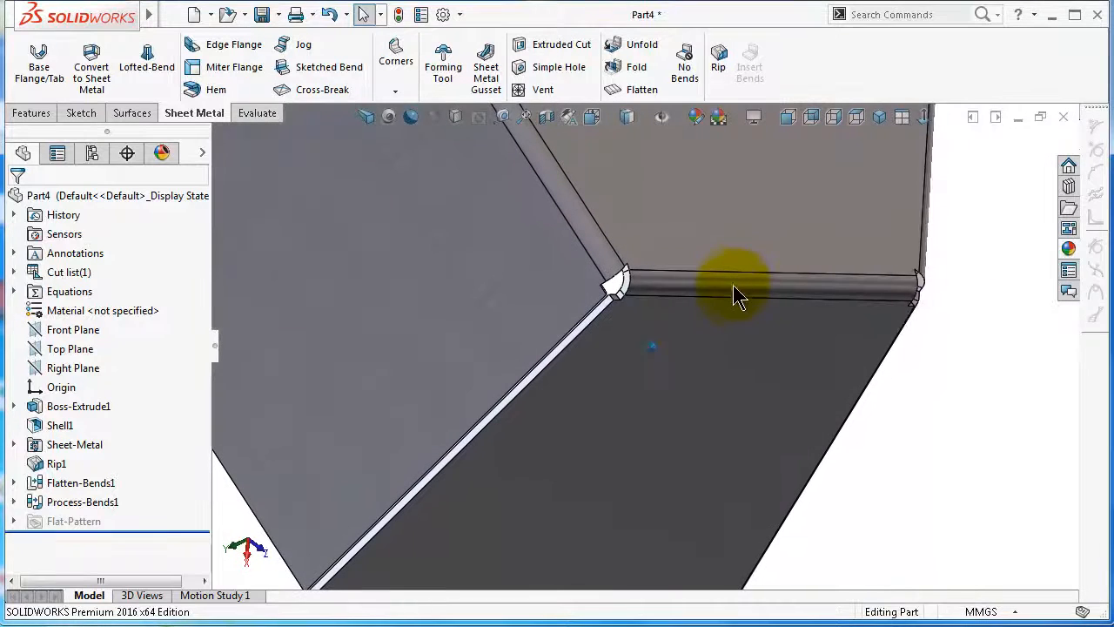
middle_click_drag(653, 328, 580, 311)
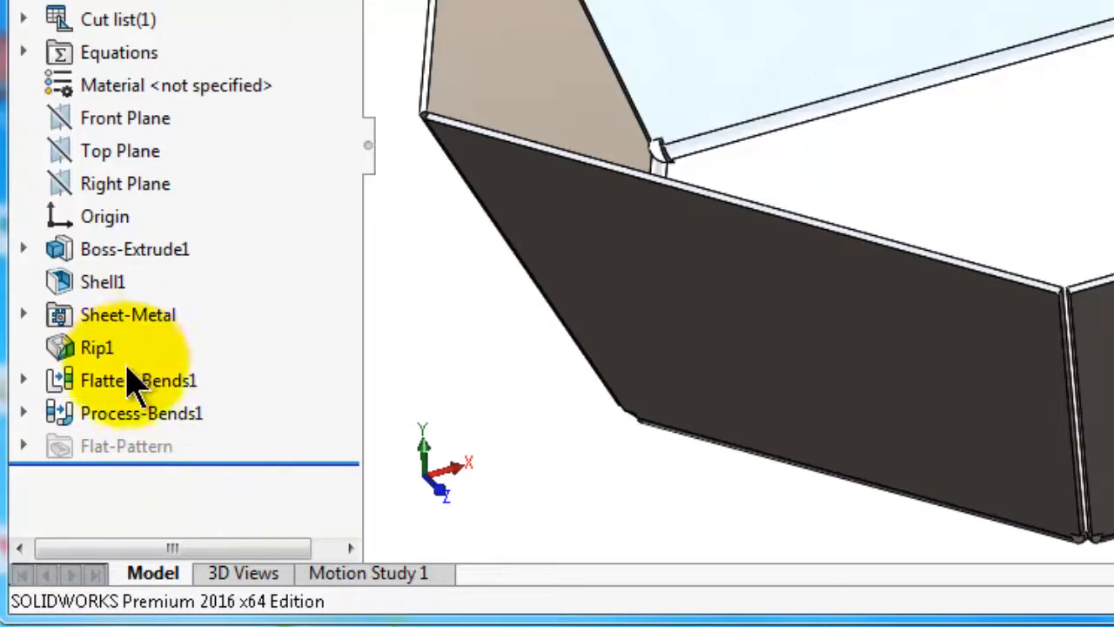
middle_click_drag(590, 370, 1007, 198)
scroll(1007, 199, "down", 3)
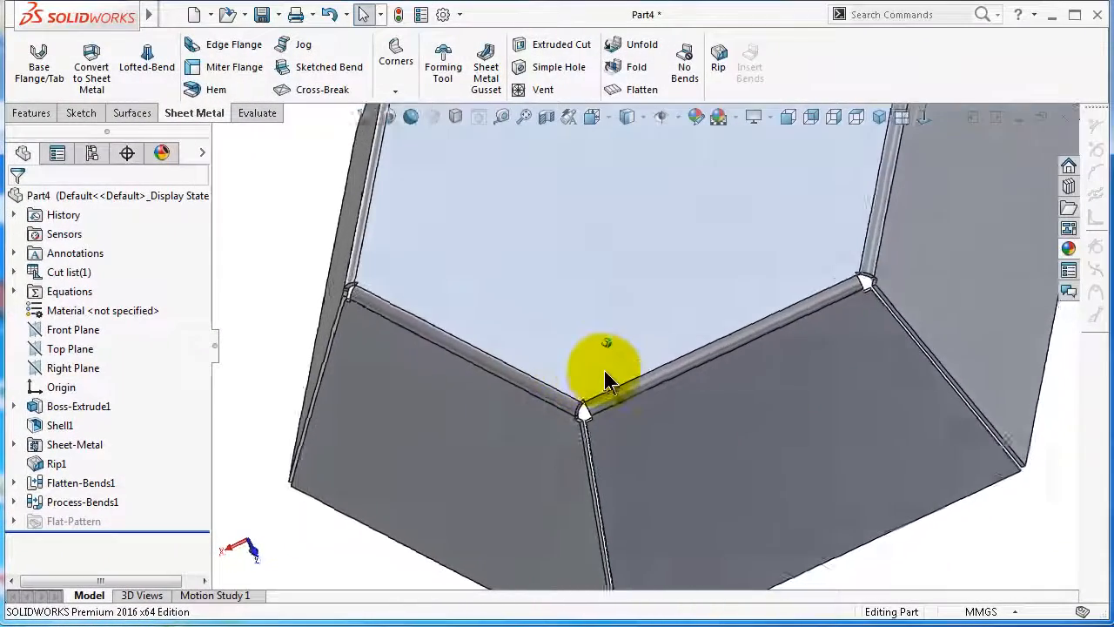
scroll(604, 371, "down", 1)
middle_click_drag(604, 372, 570, 428)
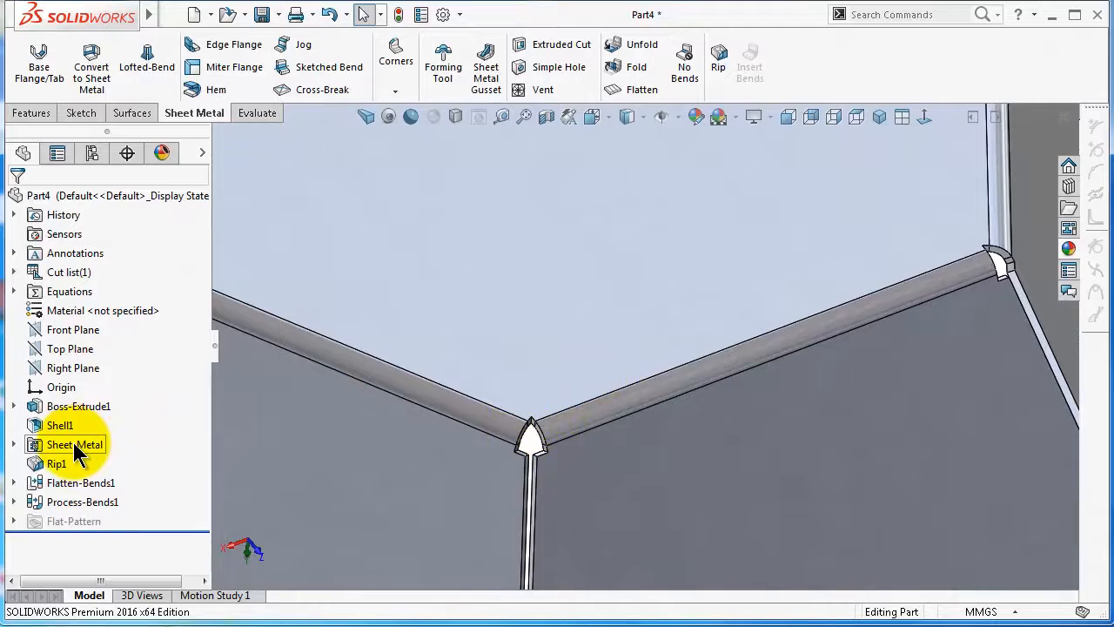
Edit the Sheet-Metal feature and change its auto relief type to Obround
left_click(76, 446)
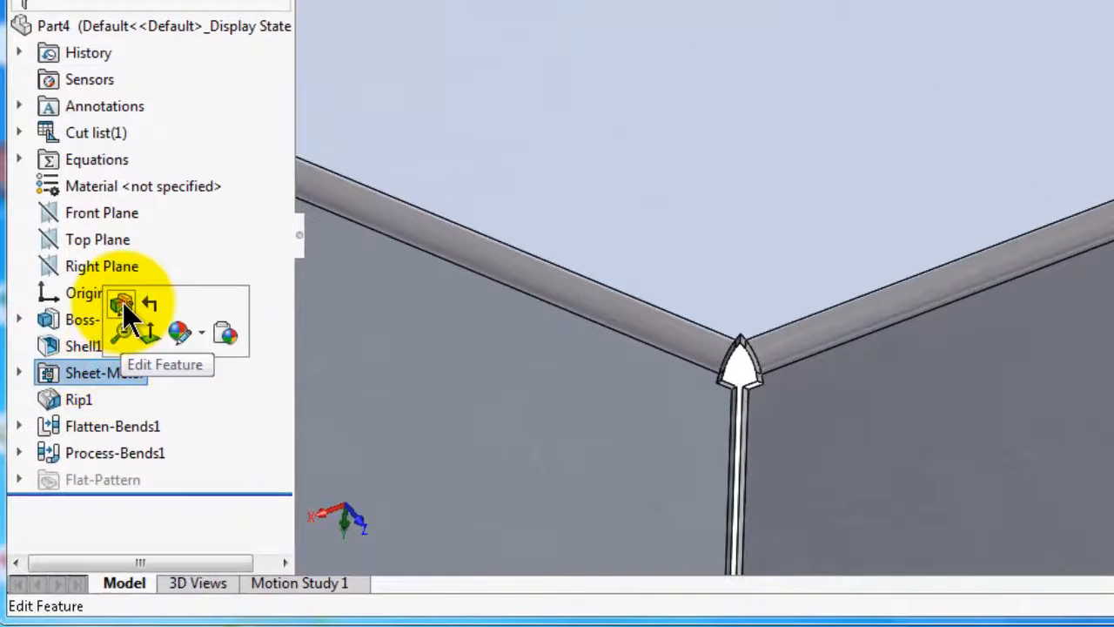
left_click(123, 305)
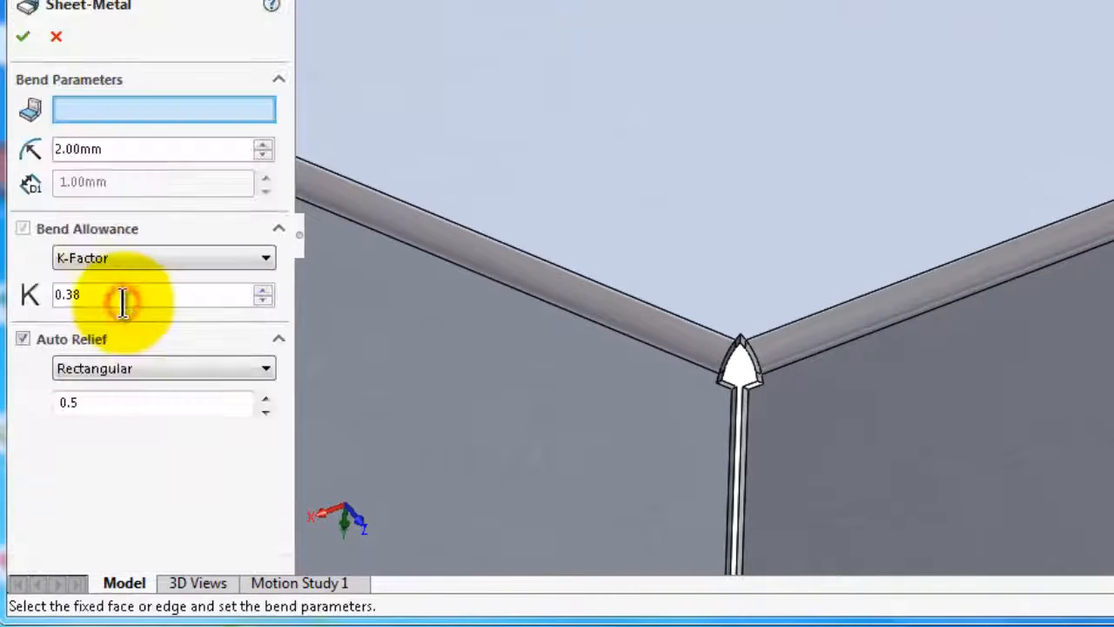
left_click(104, 369)
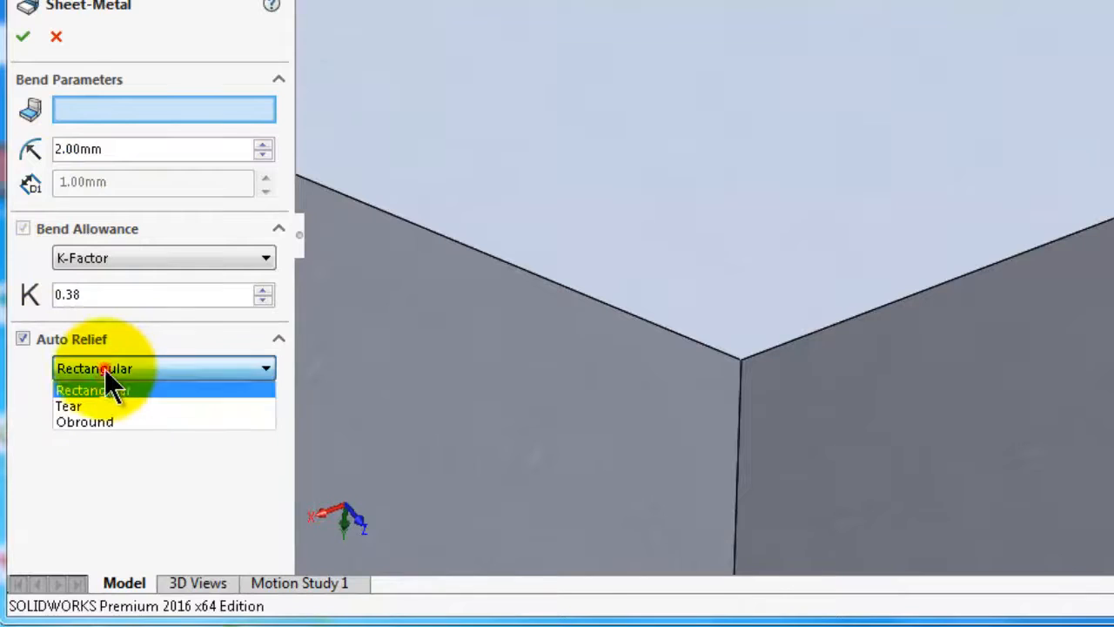
left_click(108, 422)
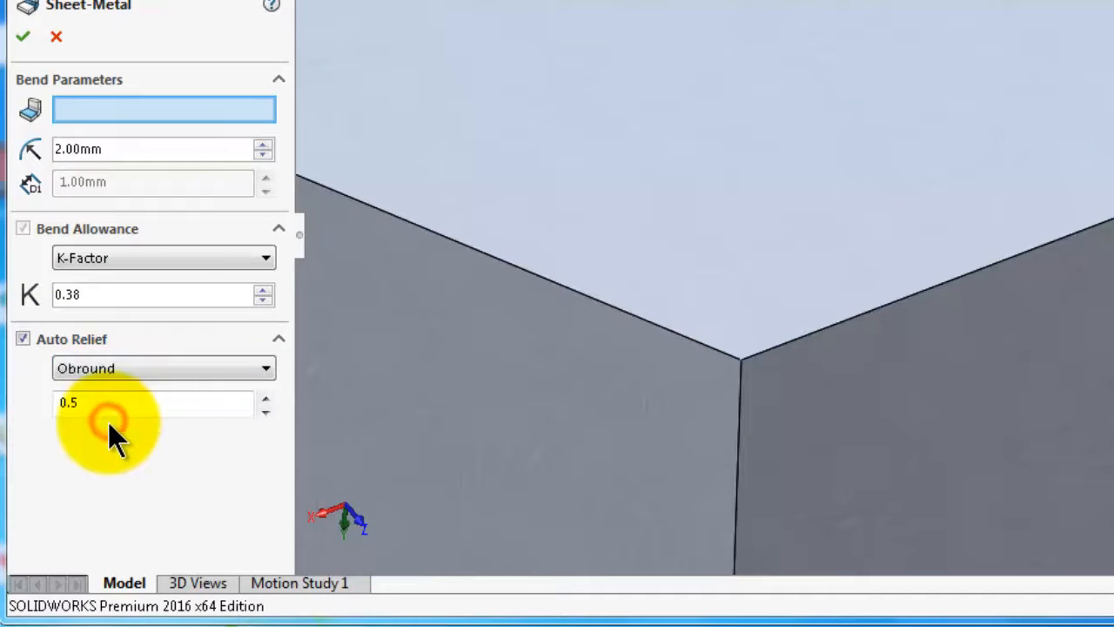
left_click(23, 36)
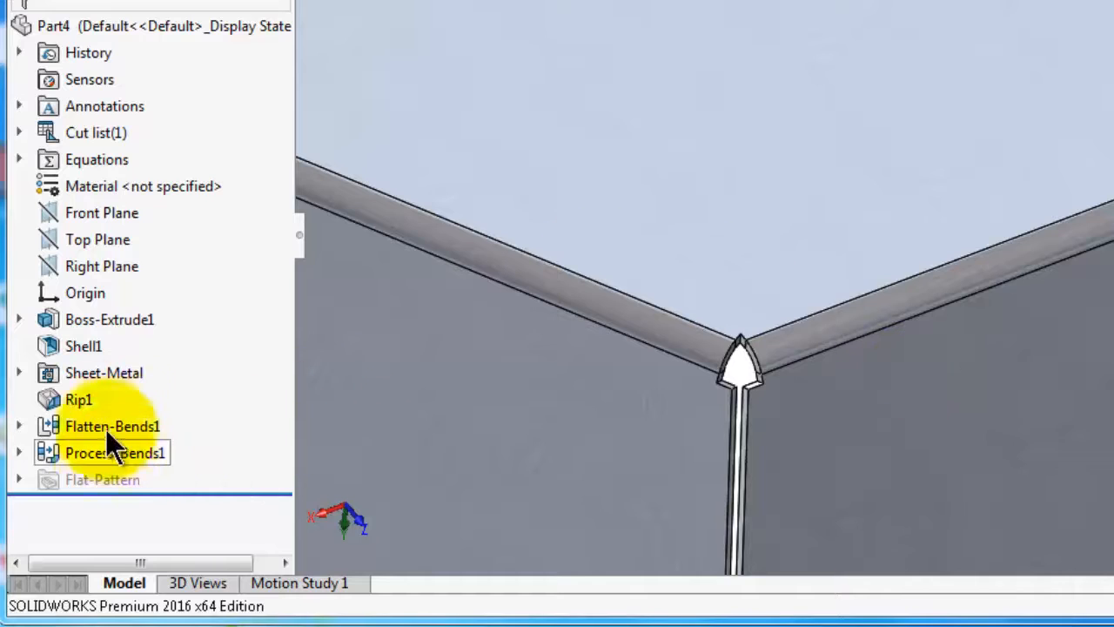
Edit the Sheet-Metal feature again and switch its auto relief from Obround to another relief type
left_click(96, 374)
left_click(114, 309)
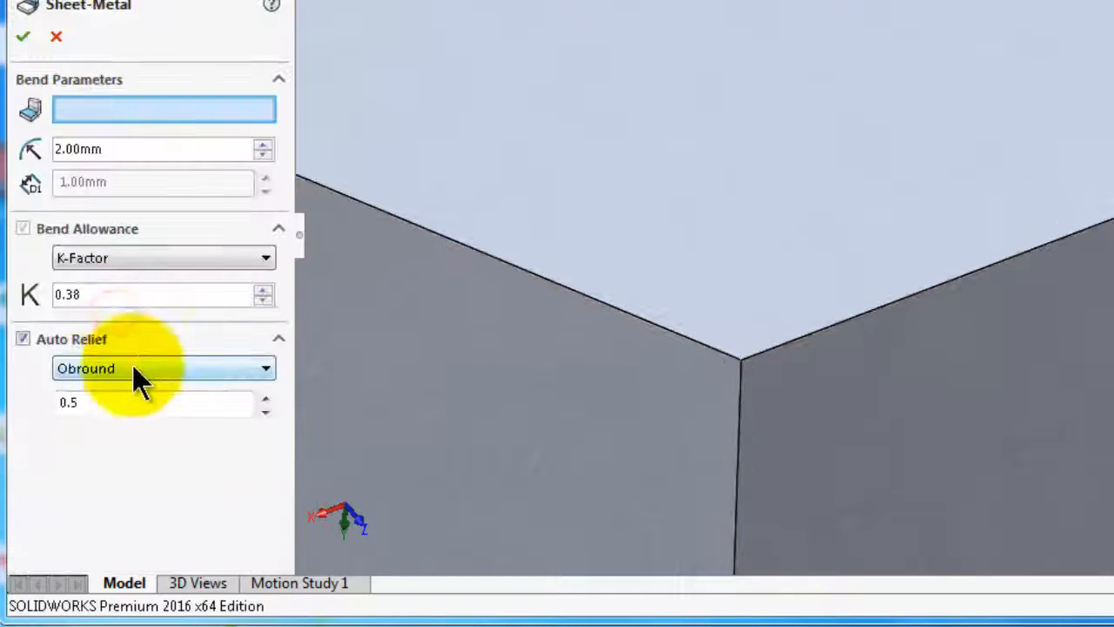
left_click(93, 370)
left_click(103, 405)
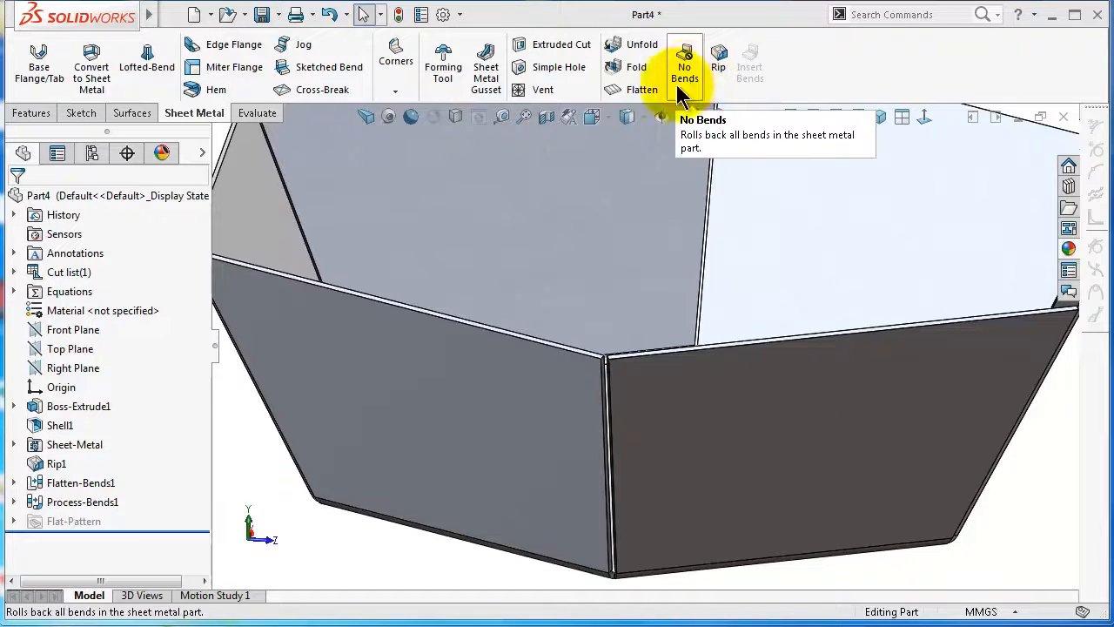
Open the Rip1 feature's definition, review its ripped edges and rip gap, and accept it
left_click(58, 464)
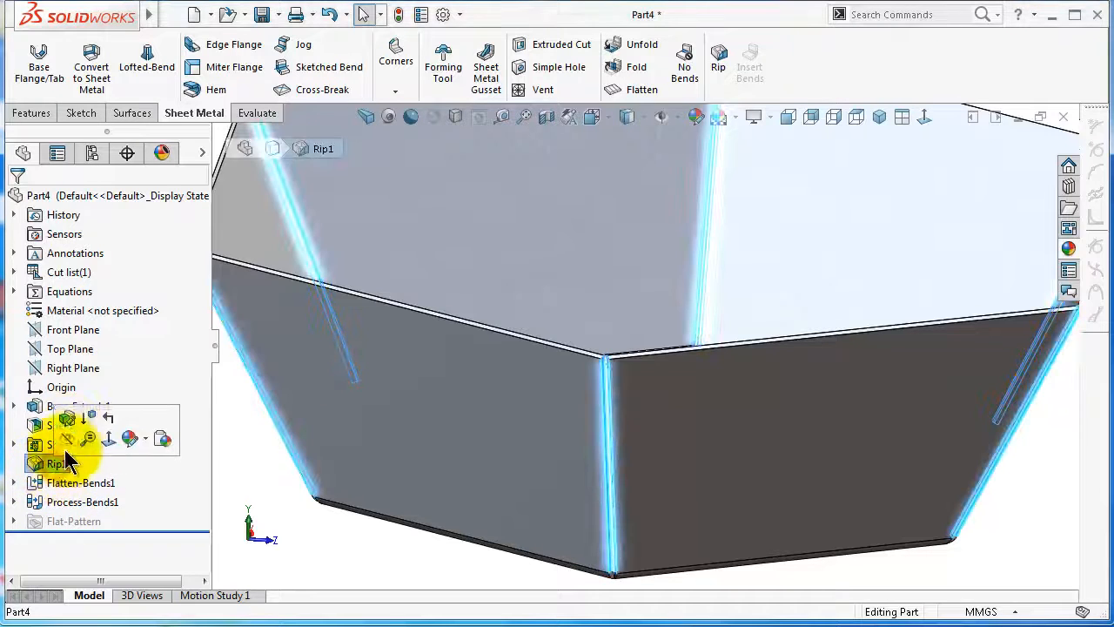
left_click(68, 426)
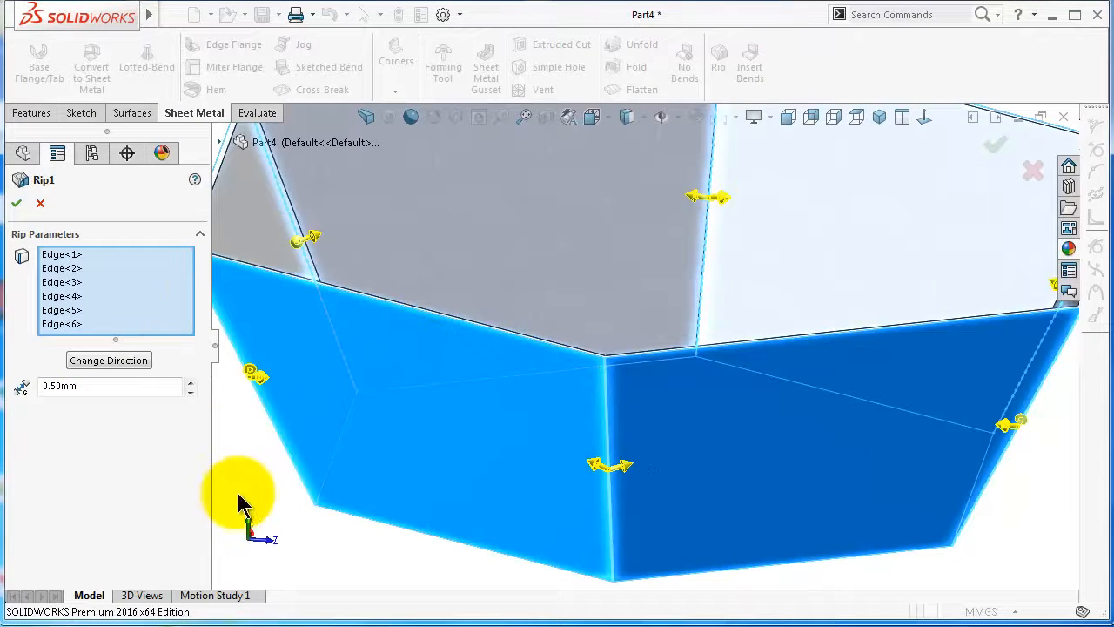
left_click(69, 323)
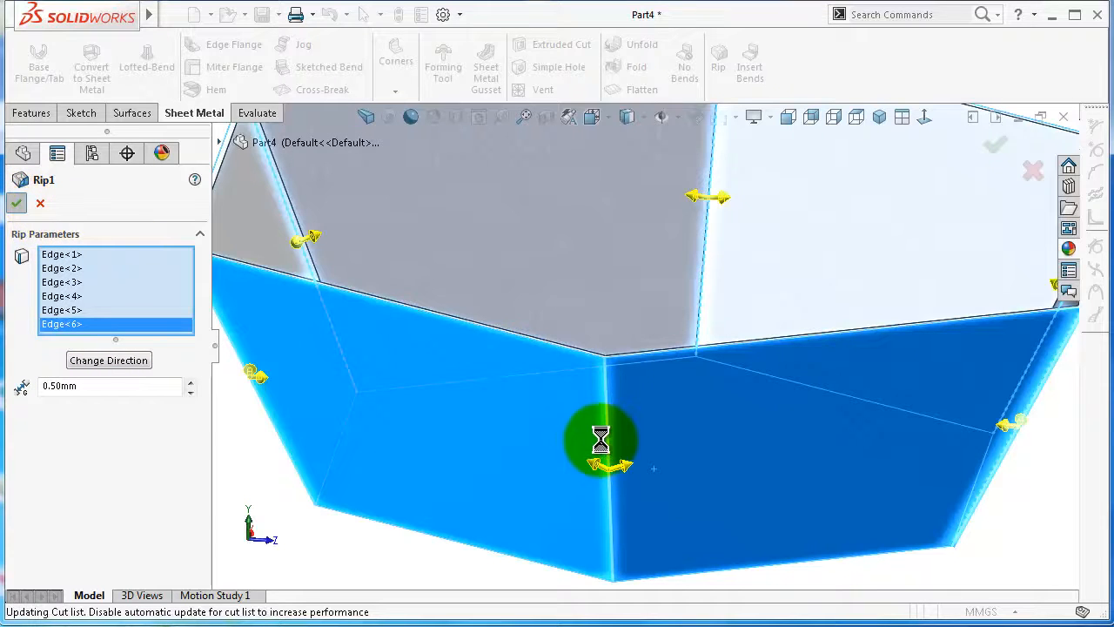
Roll the model back to just after Rip1 and examine the ripped tray without its bends
scroll(695, 477, "up", 3)
middle_click_drag(693, 469, 652, 303)
left_click_drag(186, 531, 186, 474)
middle_click_drag(688, 366, 630, 311)
Roll the history forward past Flatten-Bends1 and Process-Bends1, examining the flattened and refolded tray
left_click_drag(170, 474, 71, 485)
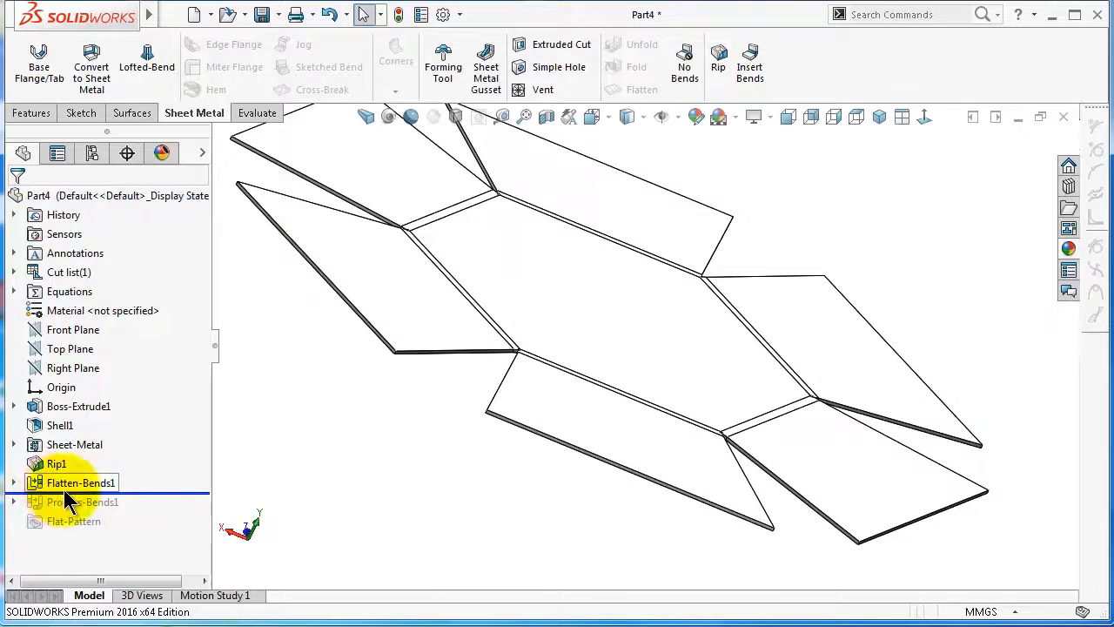
mouse_move(256, 460)
middle_mouse_down()
mouse_move(454, 371)
mouse_move(469, 344)
mouse_move(477, 359)
mouse_move(721, 207)
middle_mouse_up()
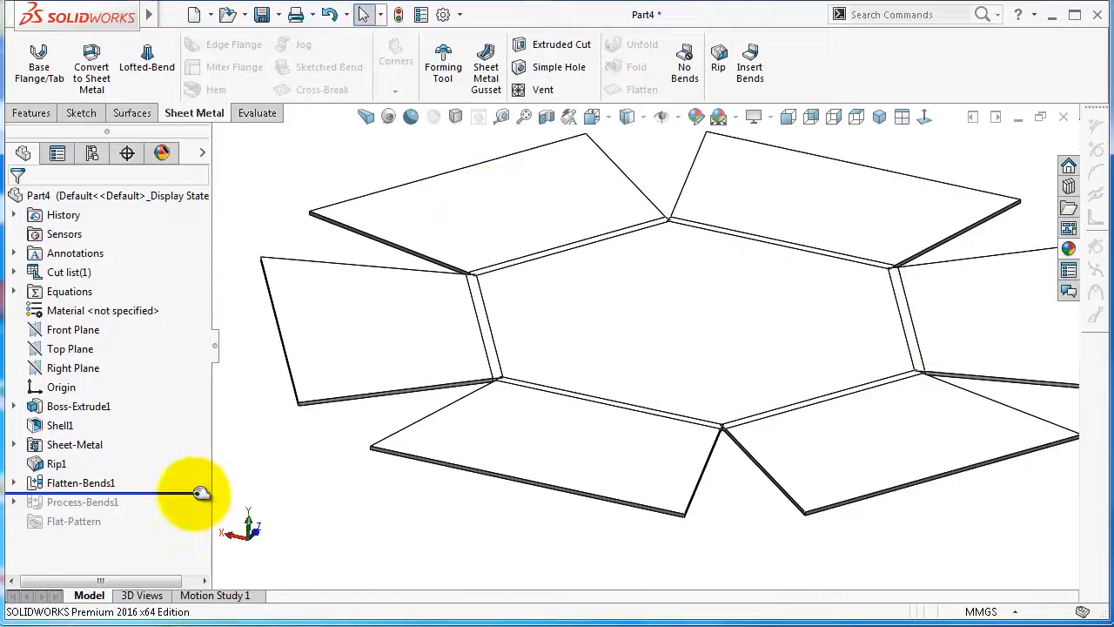
left_click_drag(191, 511, 182, 511)
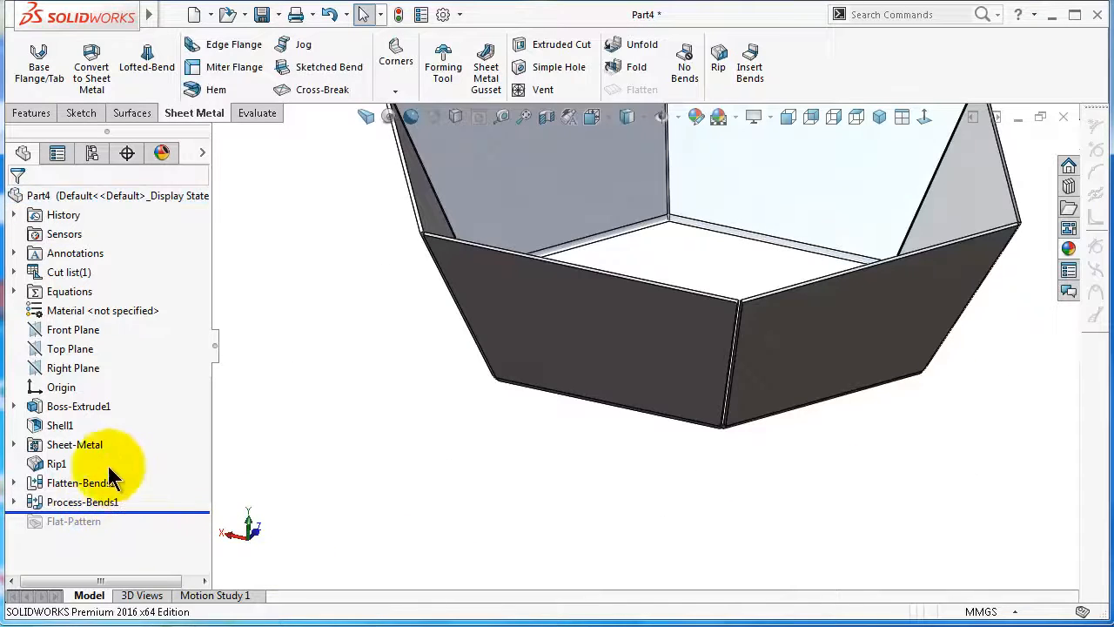
middle_click_drag(643, 318, 629, 328)
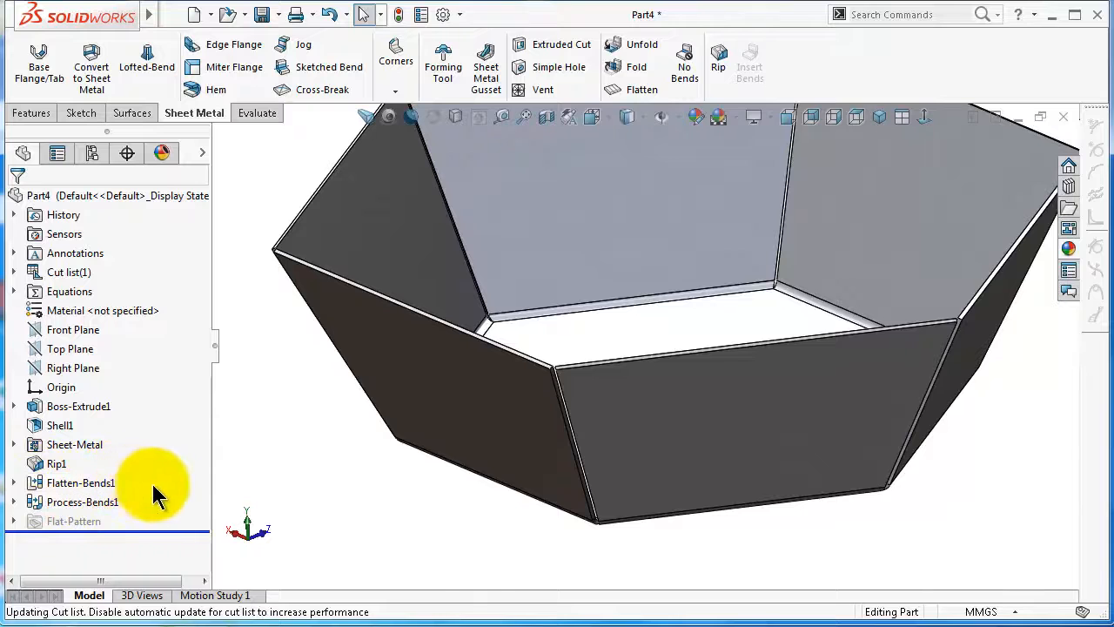
Roll back all bends with No Bends, examine the ripped corners from underneath, and restore the bends for comparison
scroll(331, 432, "up", 1)
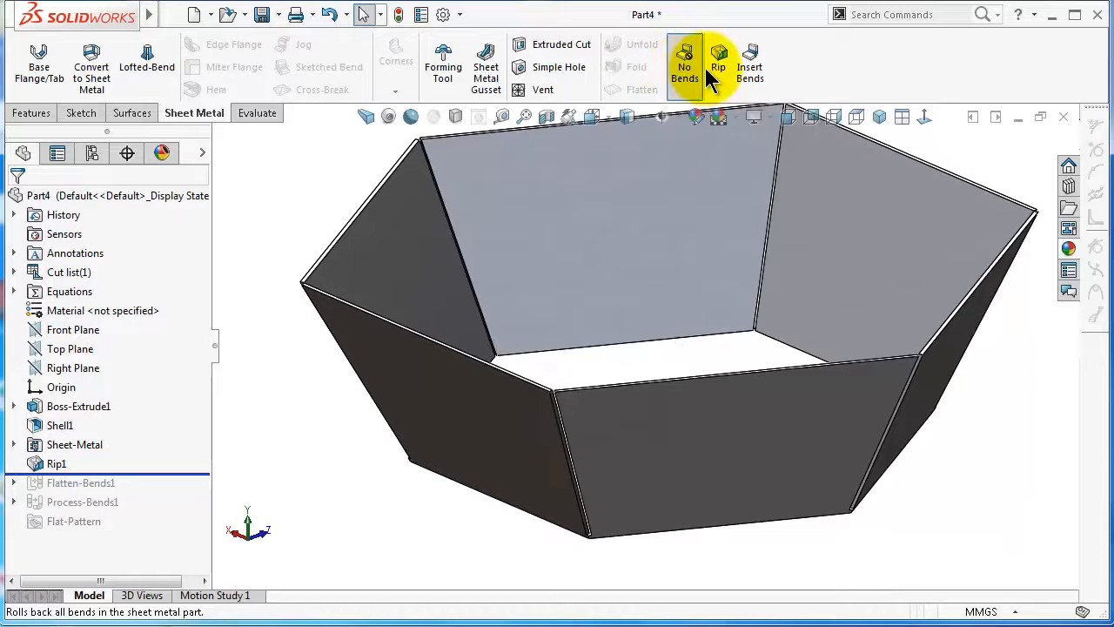
middle_click_drag(740, 149, 580, 392)
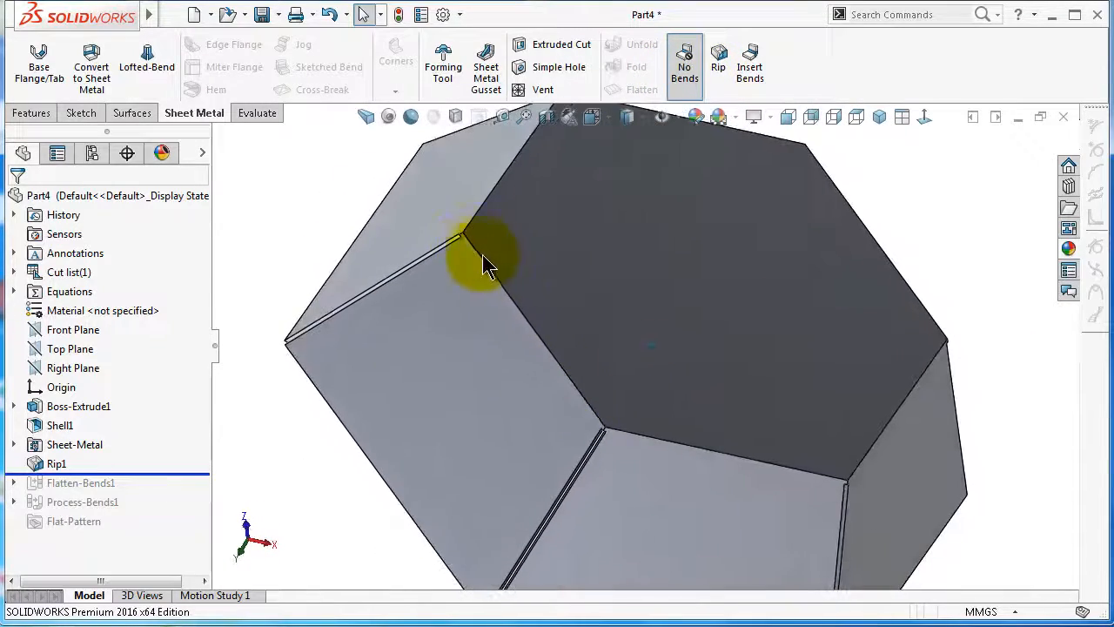
middle_click_drag(945, 340, 978, 309)
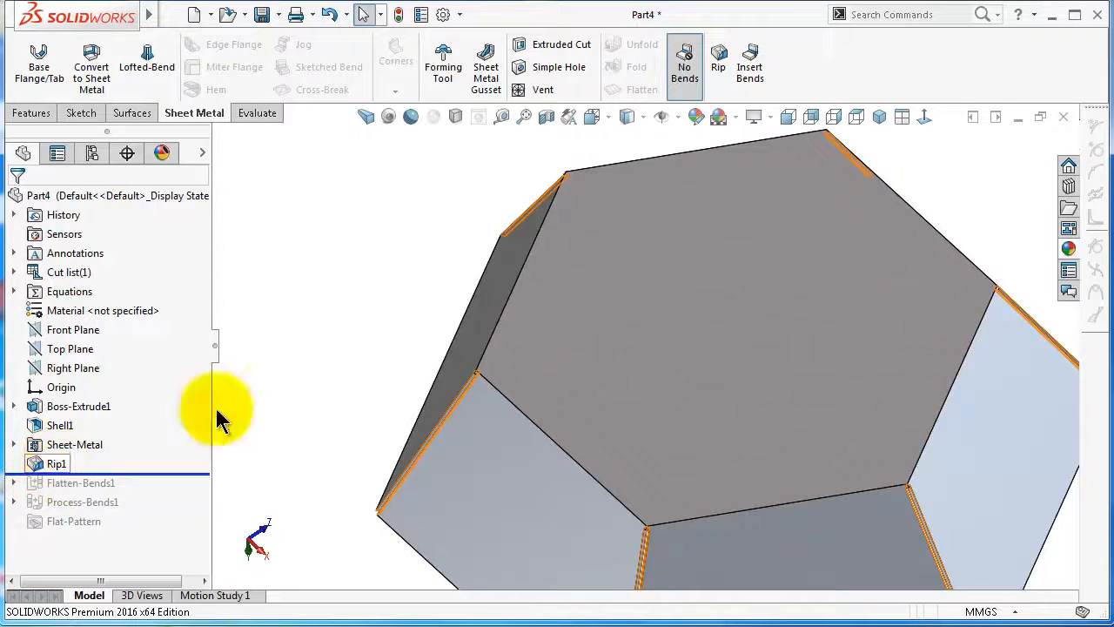
left_click(694, 70)
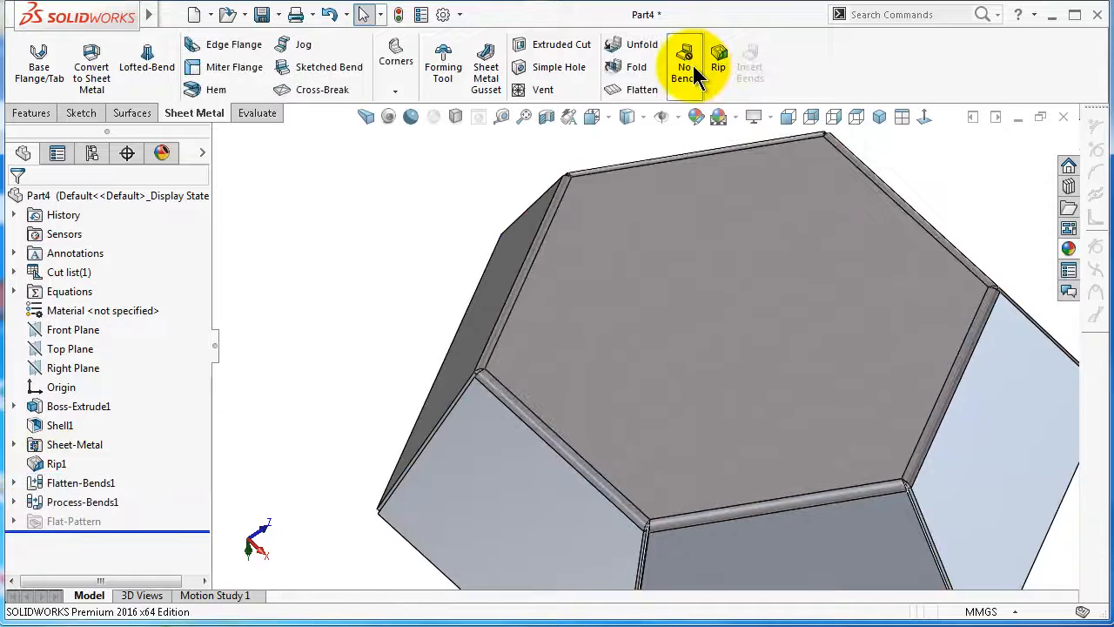
key("f")
middle_click_drag(646, 409, 438, 391)
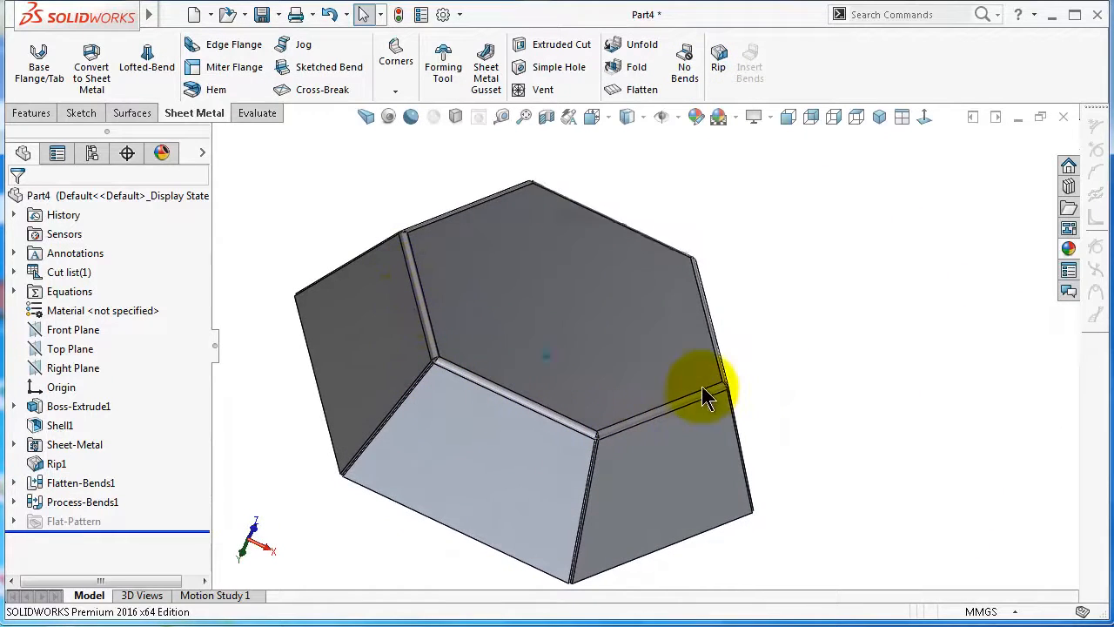
middle_click_drag(701, 385, 701, 385)
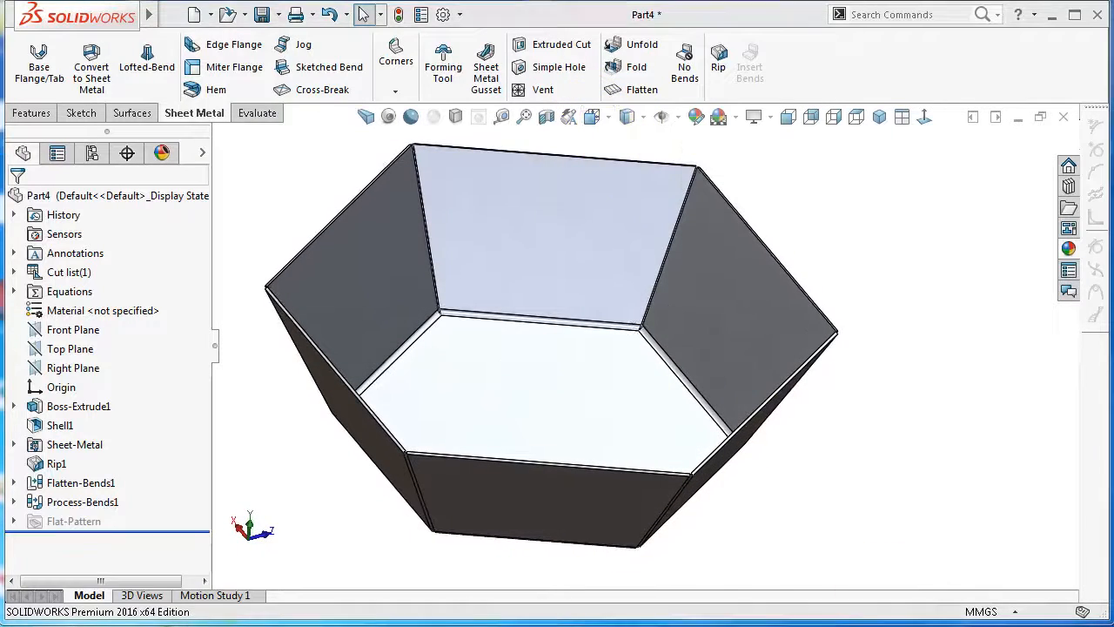
Toggle No Bends again to view the tray's interior with sharp base edges, and bring the bends back
left_click(685, 66)
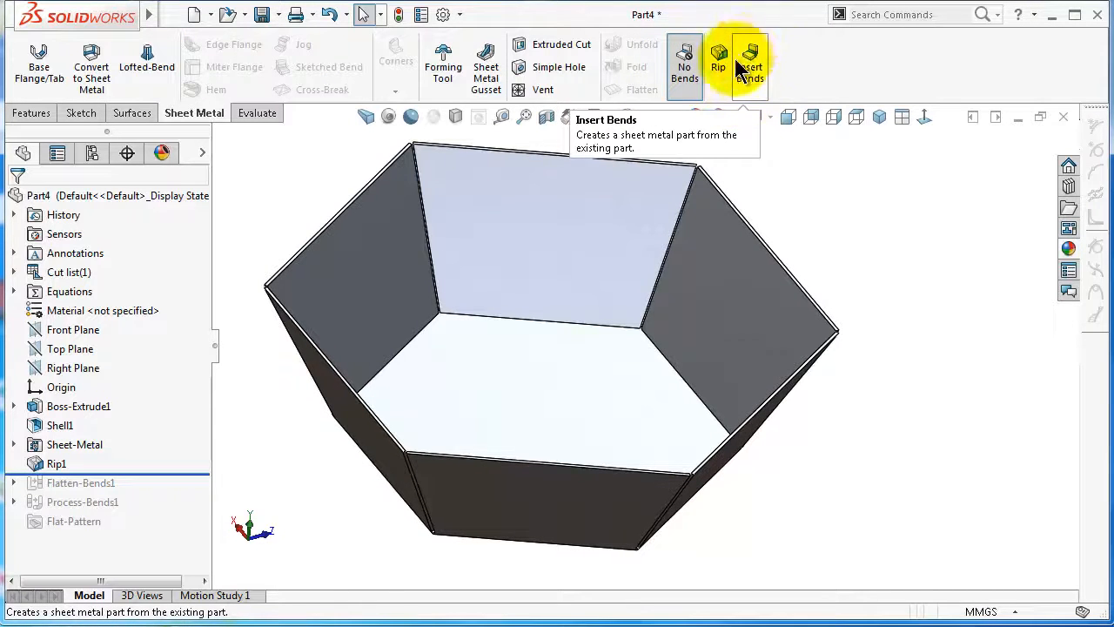
middle_click_drag(679, 295, 509, 357)
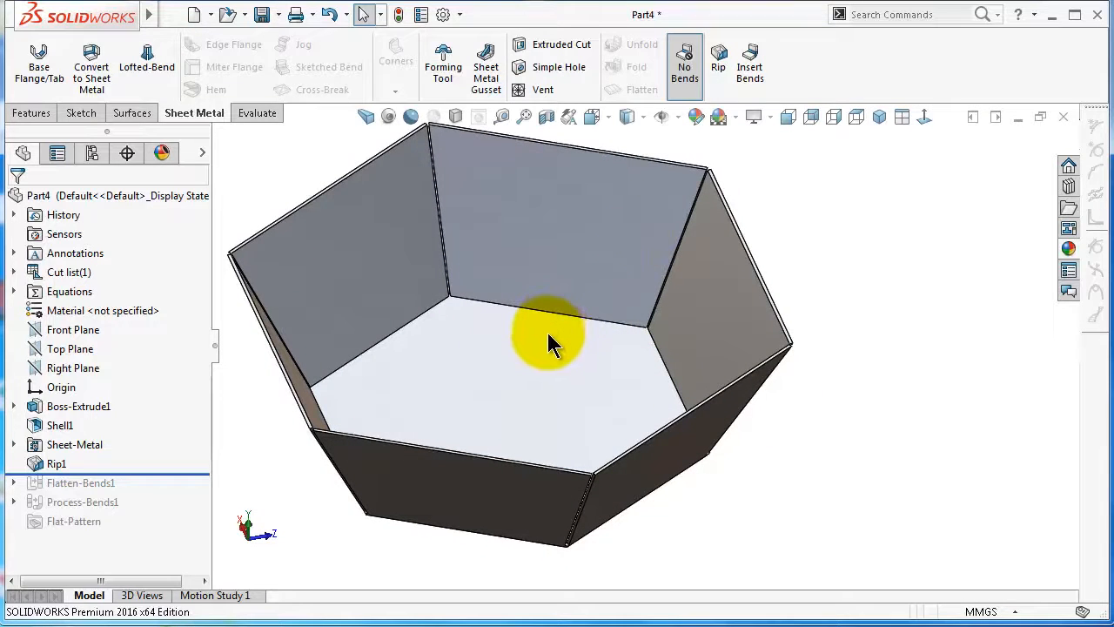
left_click(686, 62)
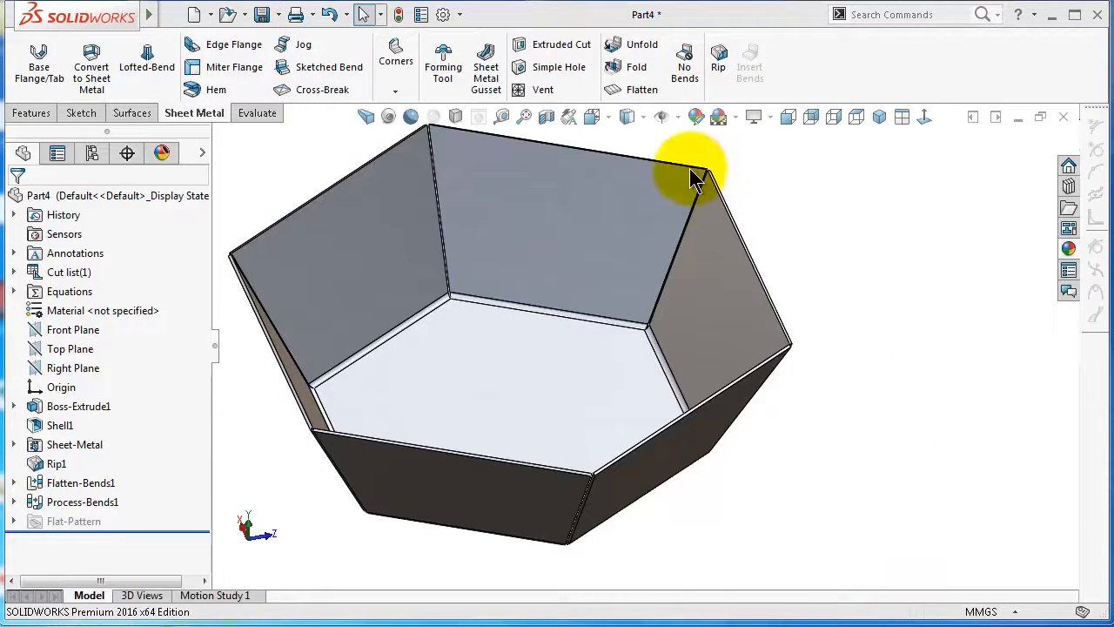
Flatten the tray and view its flat pattern normal to the base face
left_click(640, 94)
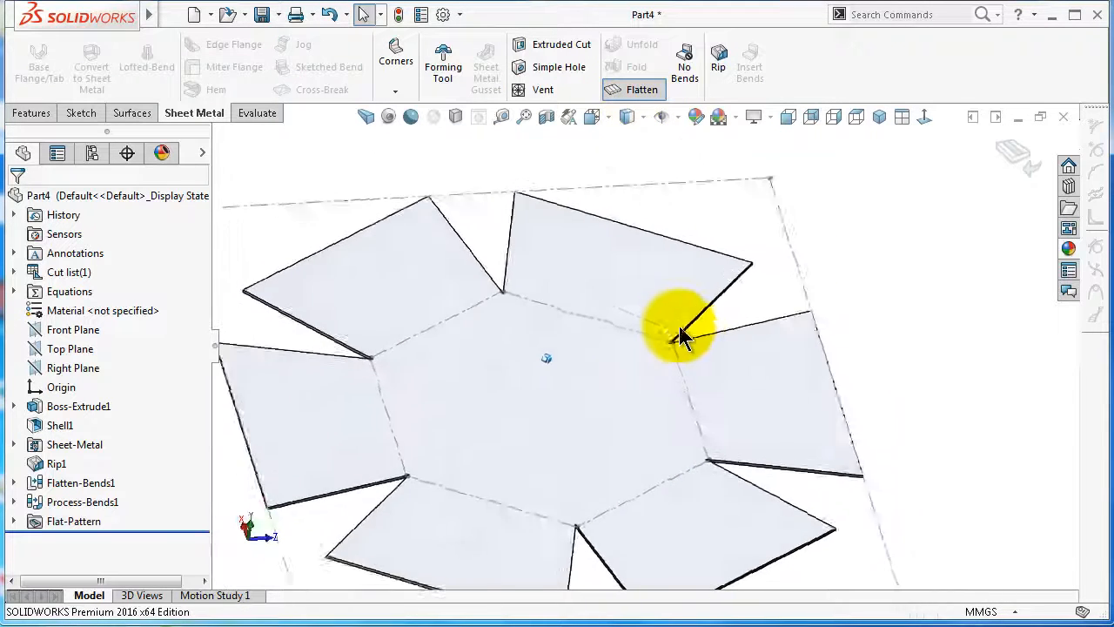
left_click(663, 328)
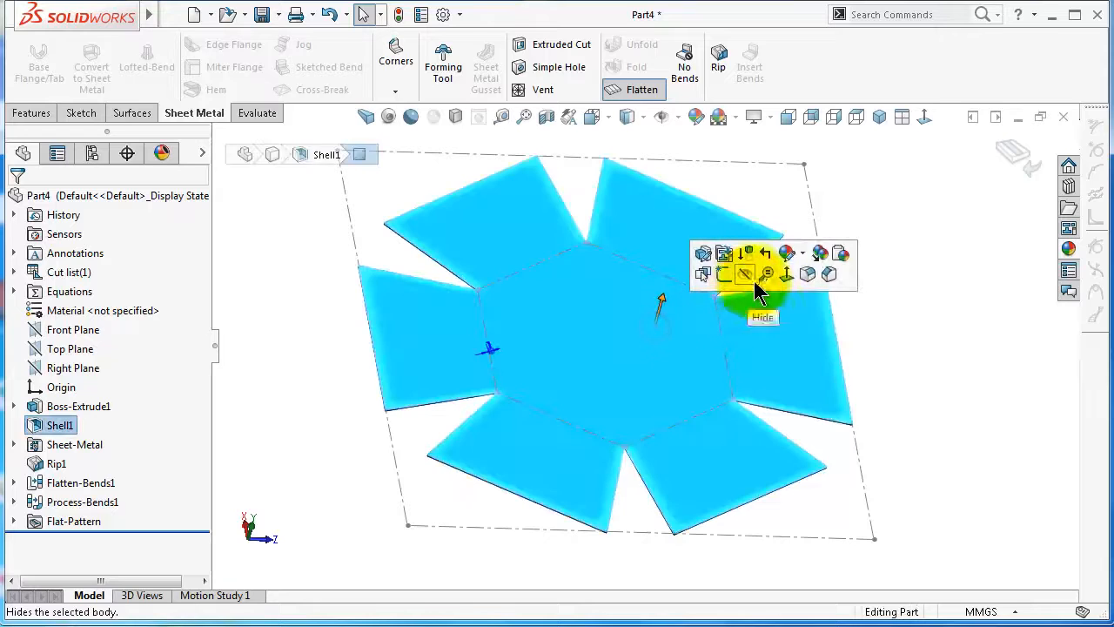
left_click(785, 275)
left_click(880, 266)
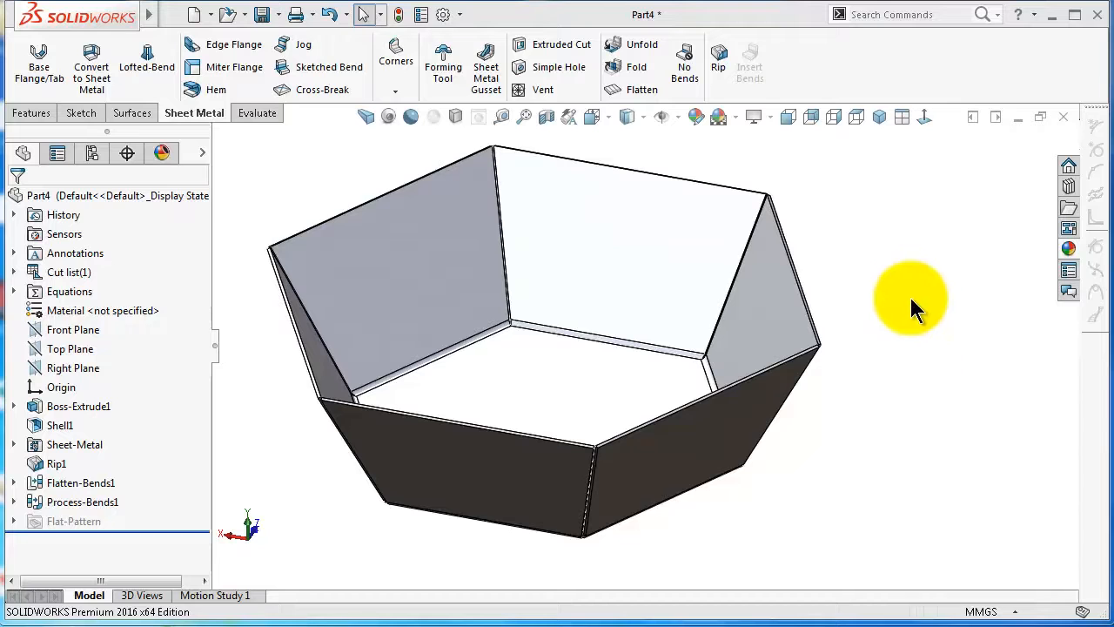
Create a new part and start a sketch on its Front Plane
left_click(195, 15)
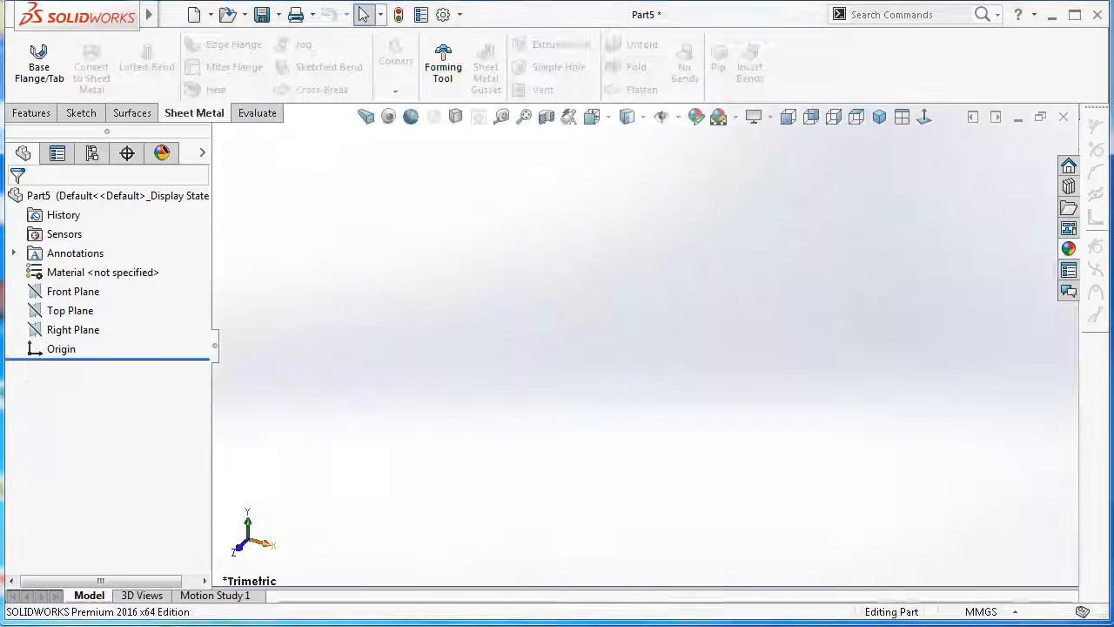
left_click(75, 310)
left_click(71, 294)
left_click(71, 267)
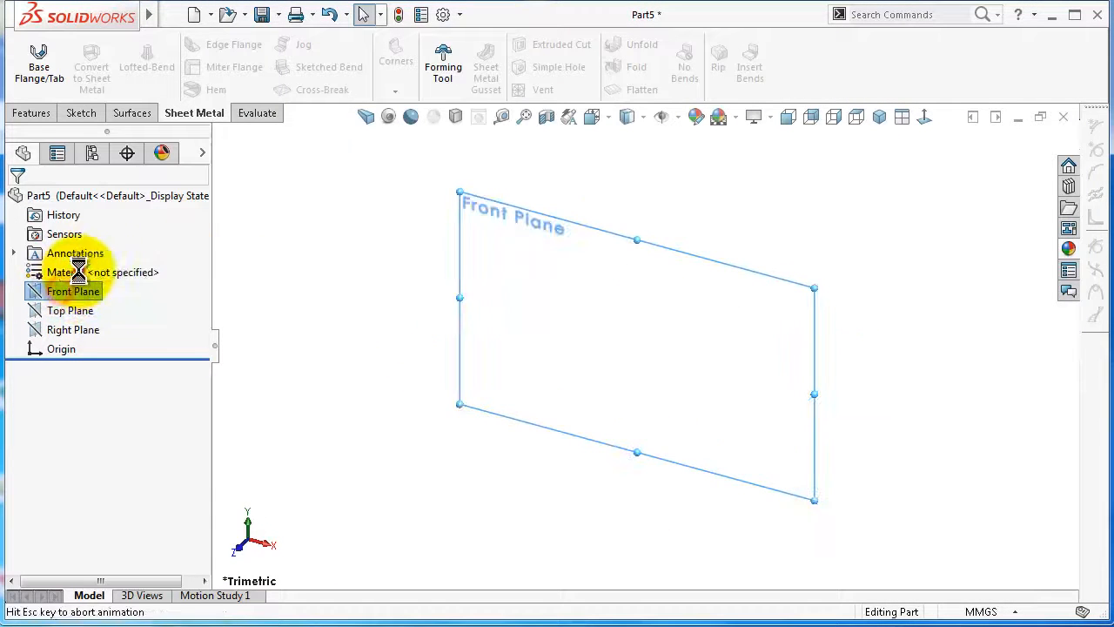
Sketch a vertical construction centerline from a point above the origin down to the origin
left_click(138, 45)
left_click(144, 88)
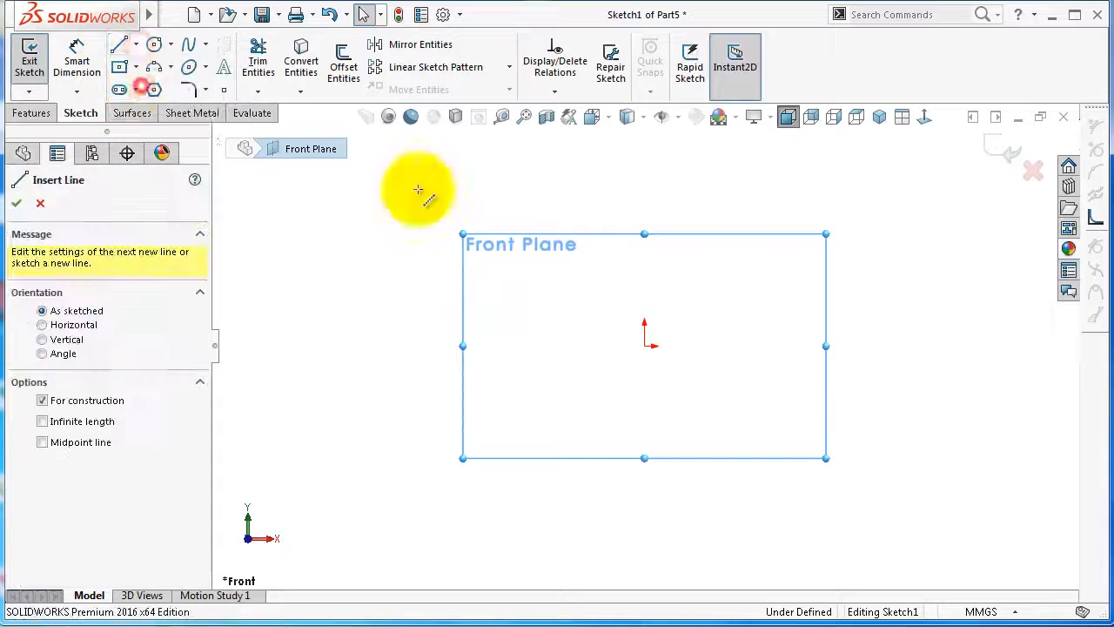
left_click(643, 164)
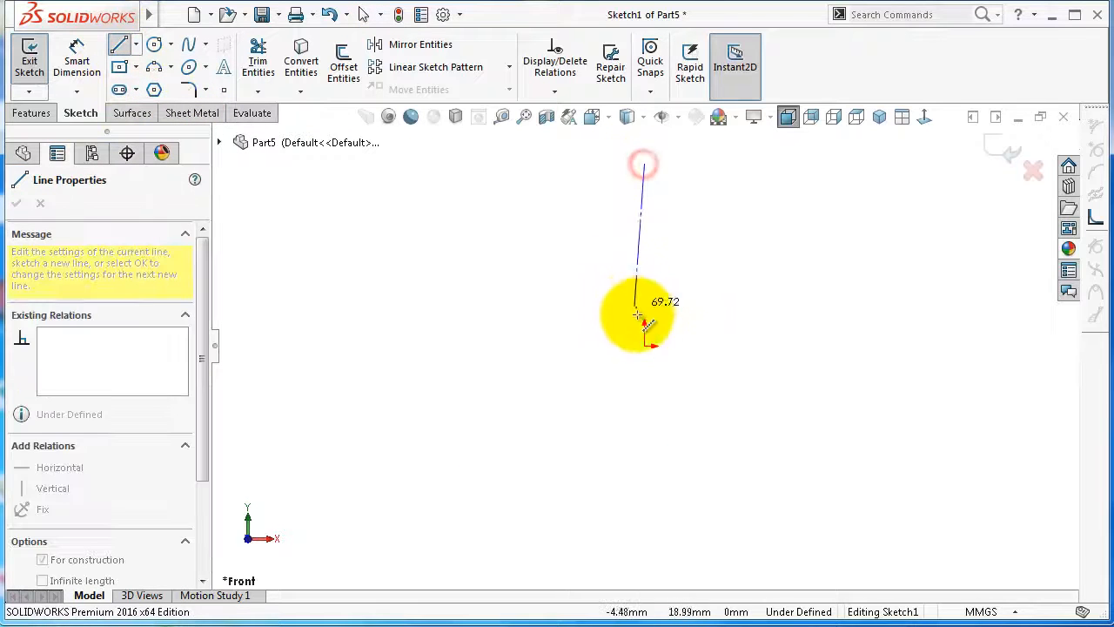
left_click(644, 345)
double_click(613, 375)
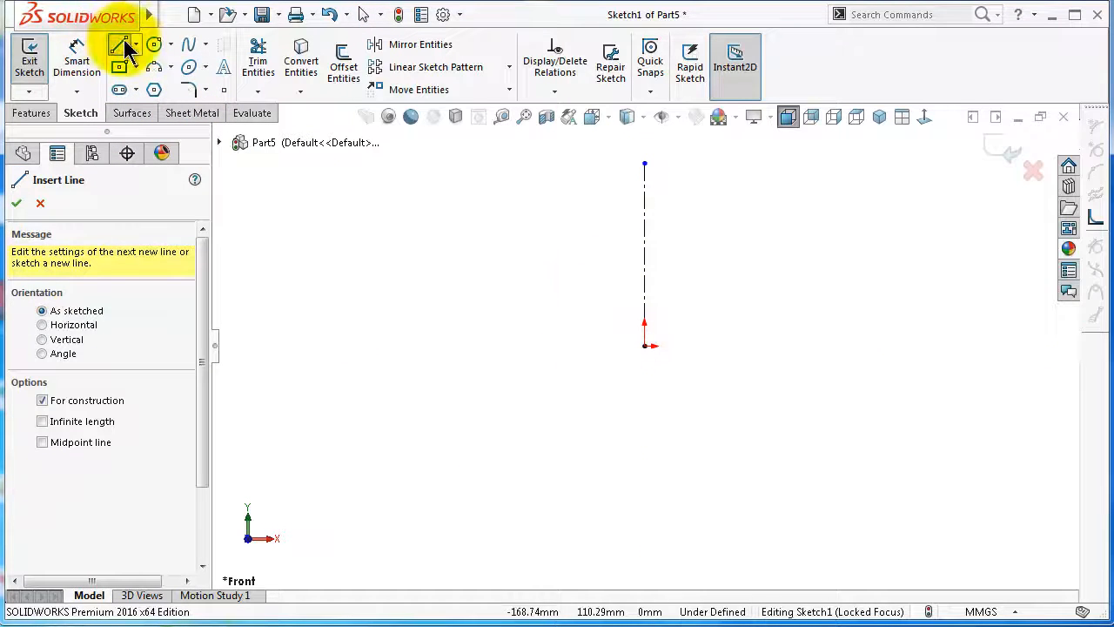
Sketch a vertical solid line about 112 mm long left of the centerline, with its lower end level with the origin
scroll(602, 204, "up", 2)
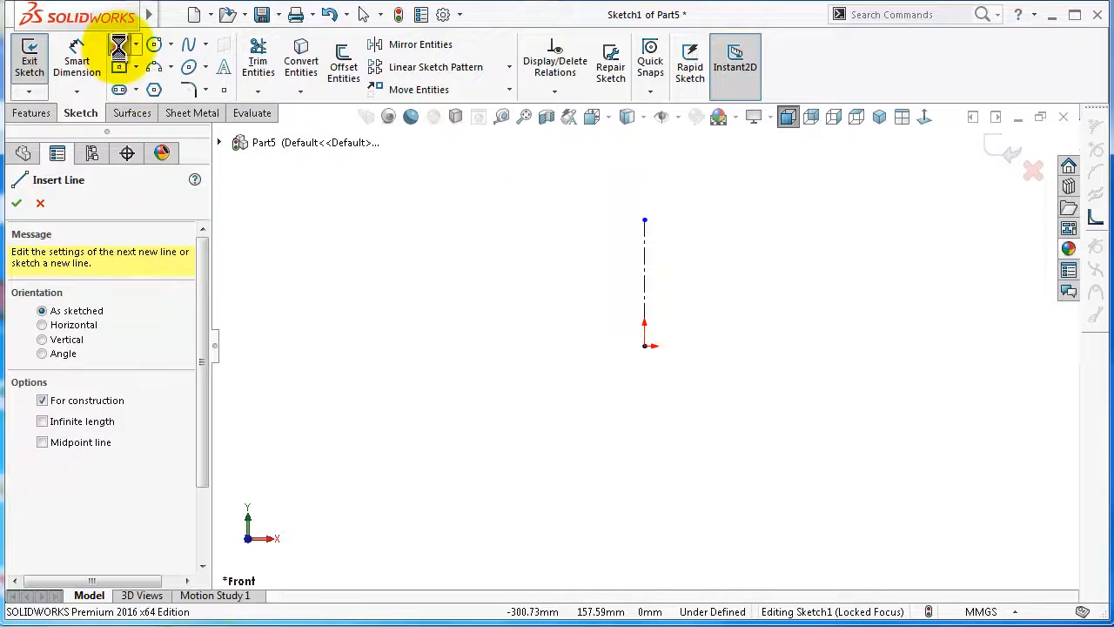
left_click(119, 46)
left_click(568, 188)
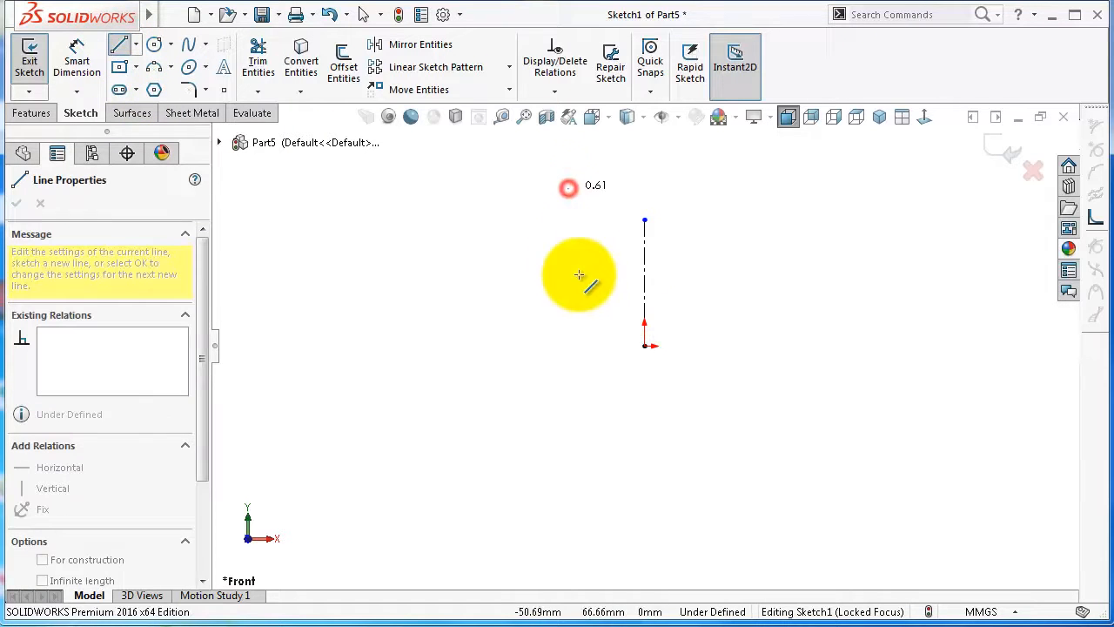
left_click(570, 348)
double_click(551, 373)
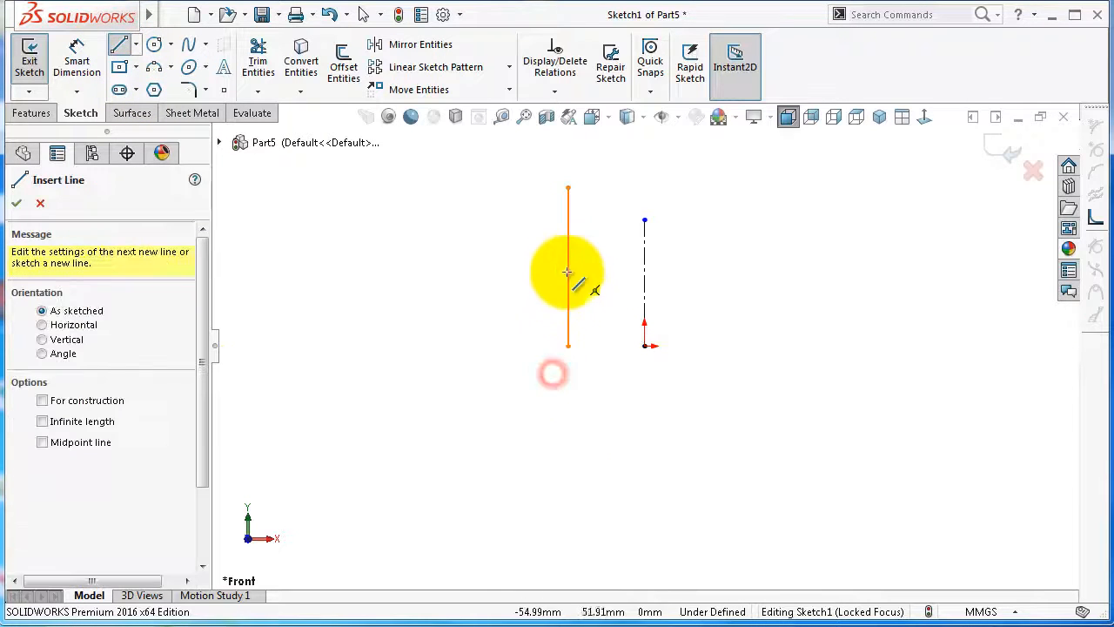
Dimension the solid vertical line's length as 200 mm
right_click_drag(479, 373, 468, 258)
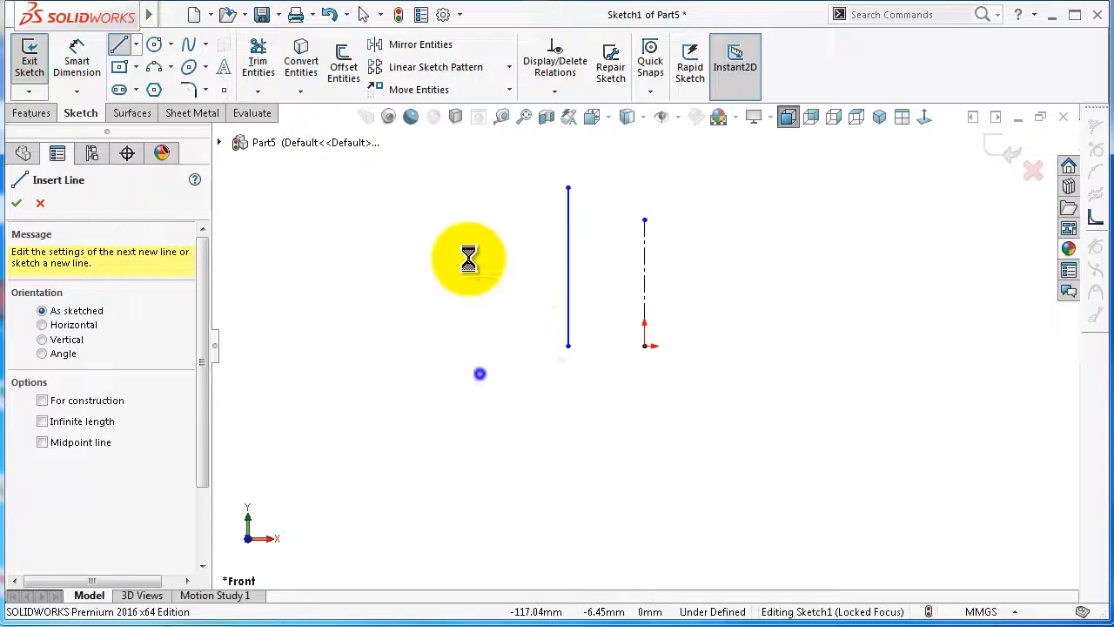
left_click(567, 234)
left_click(440, 252)
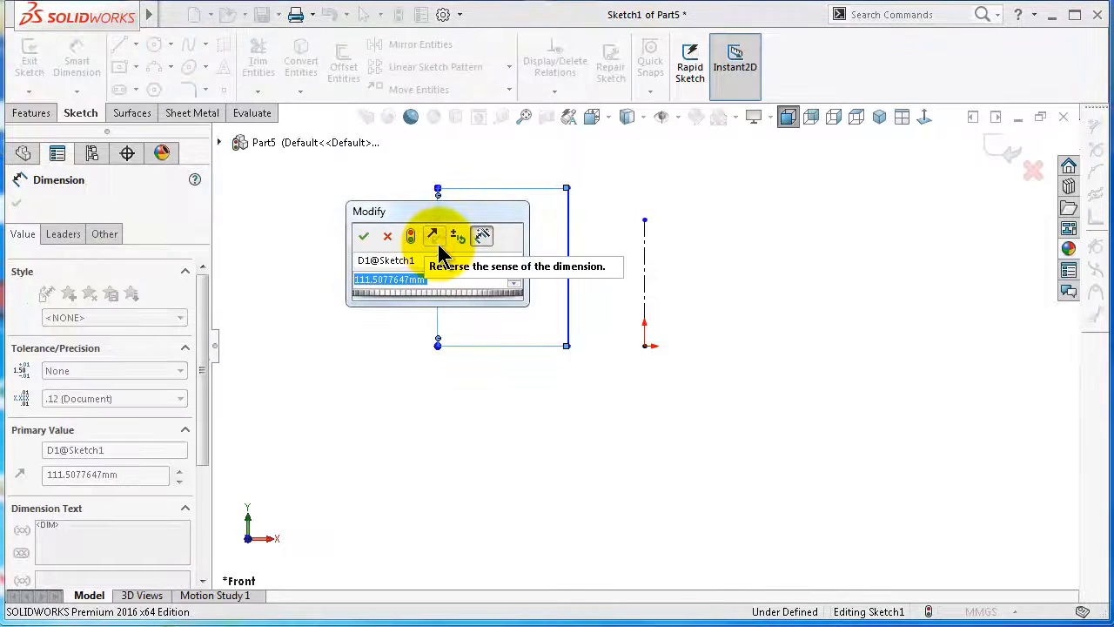
type("200")
key("Return")
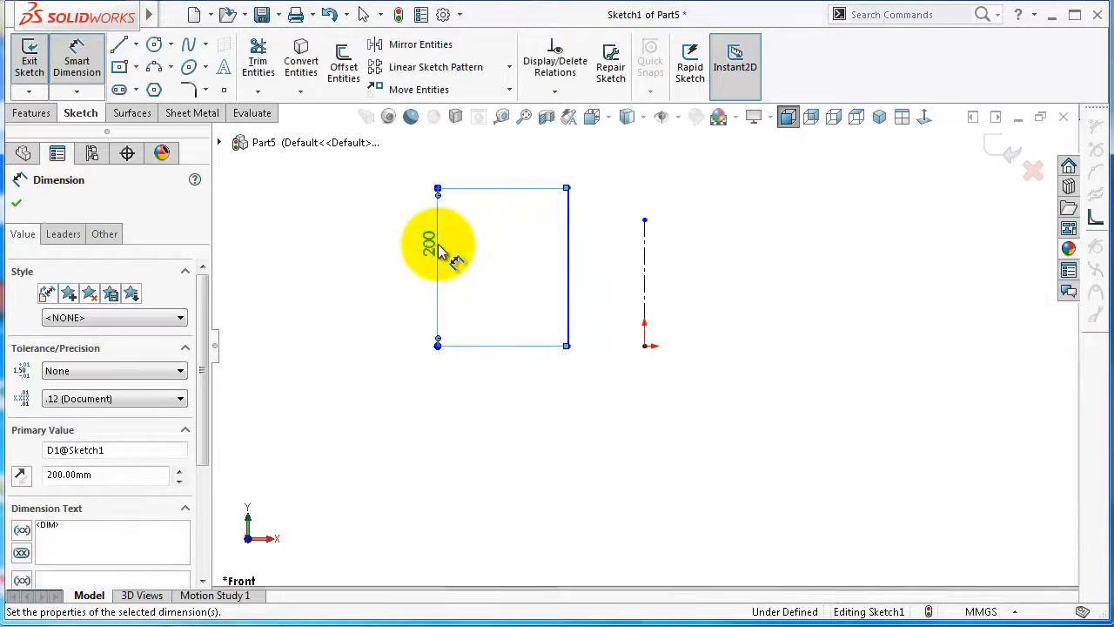
Dimension the distance between the solid line and the centerline as 50 mm and exit the dimension tool
left_click(566, 241)
left_click(642, 249)
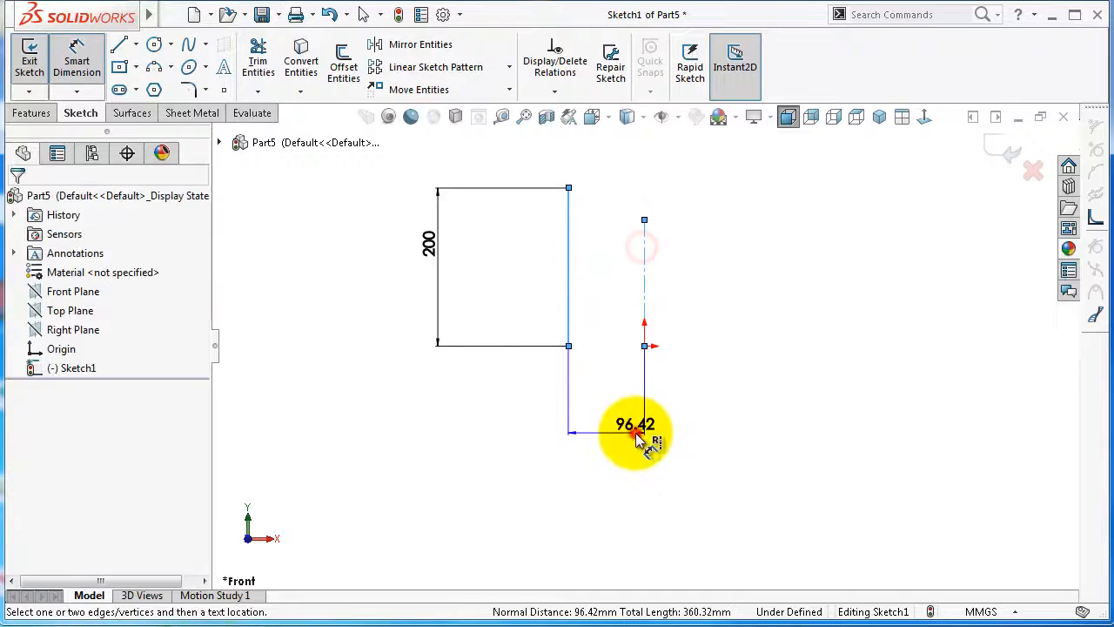
left_click(636, 430)
type("50")
key("Return")
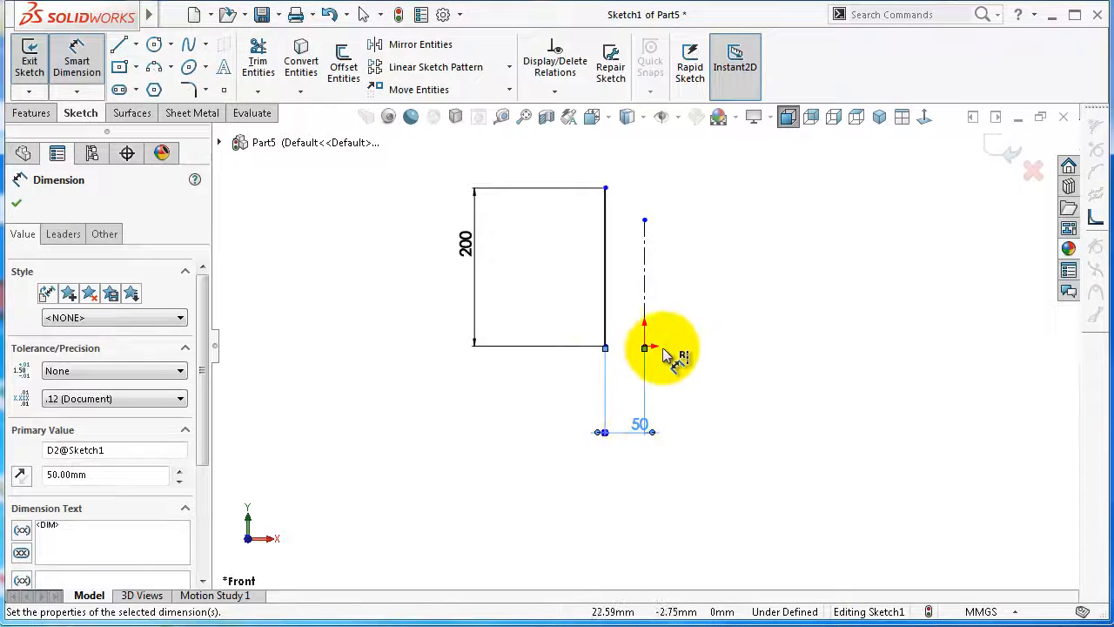
scroll(644, 348, "down", 2)
scroll(638, 305, "up", 1)
key("Escape")
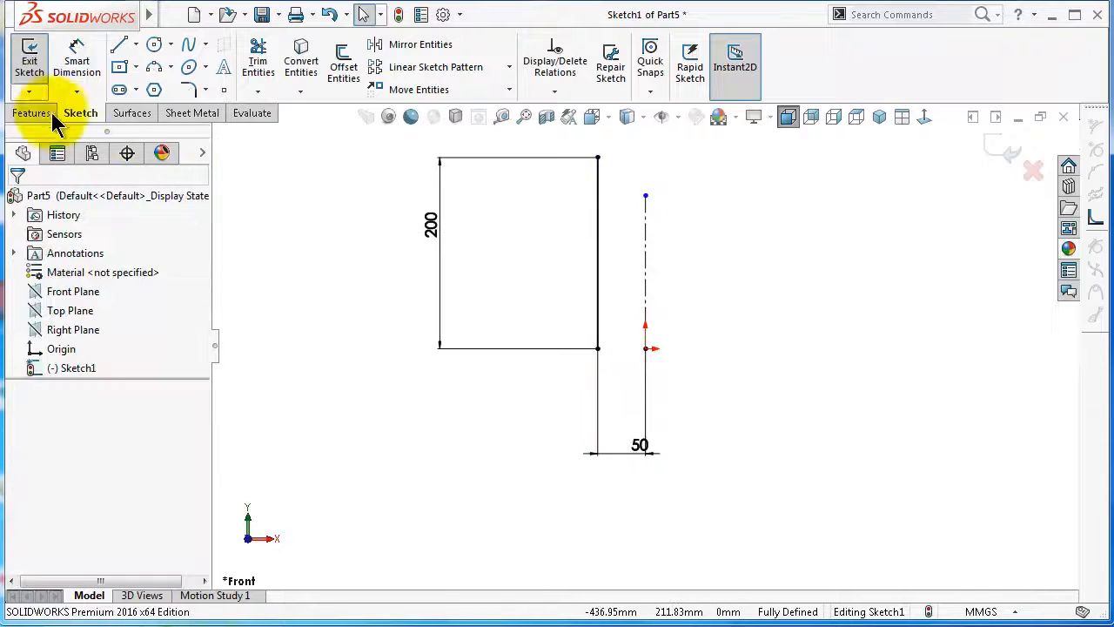
Start a thin-feature Revolve of the solid line around the centerline, leaving the profile open, with a 1 mm wall thickness
left_click(31, 114)
left_click(90, 66)
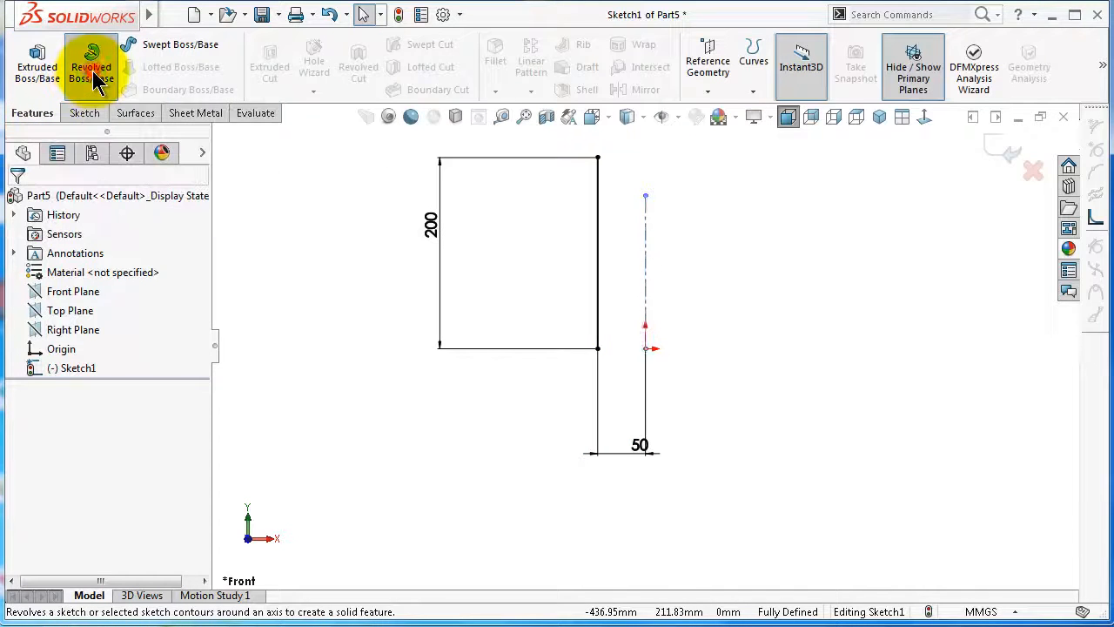
left_click(587, 386)
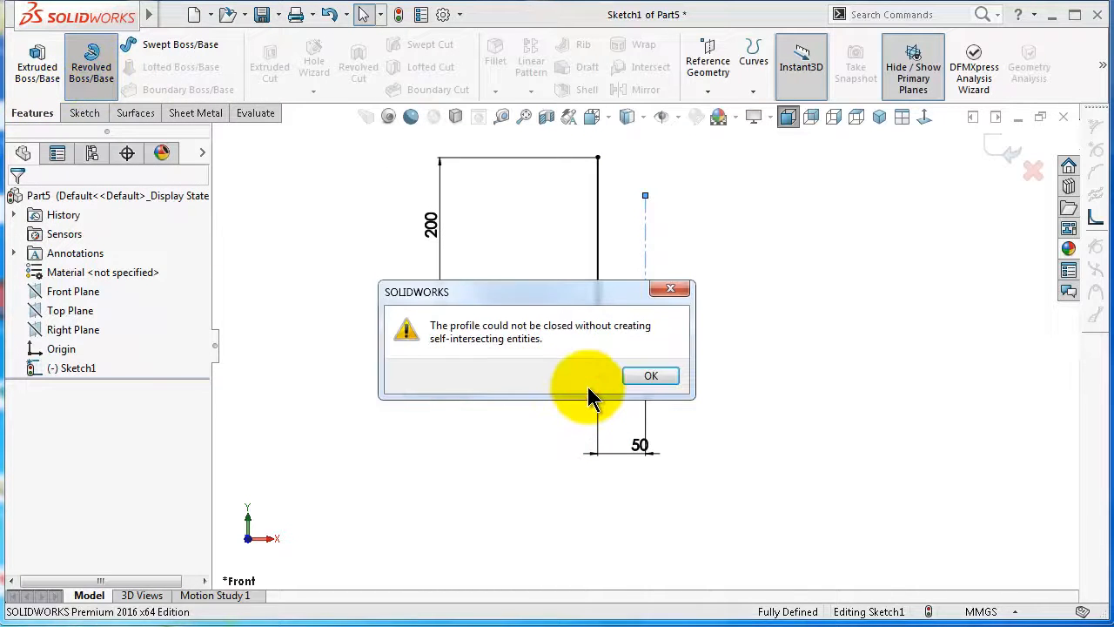
left_click(641, 375)
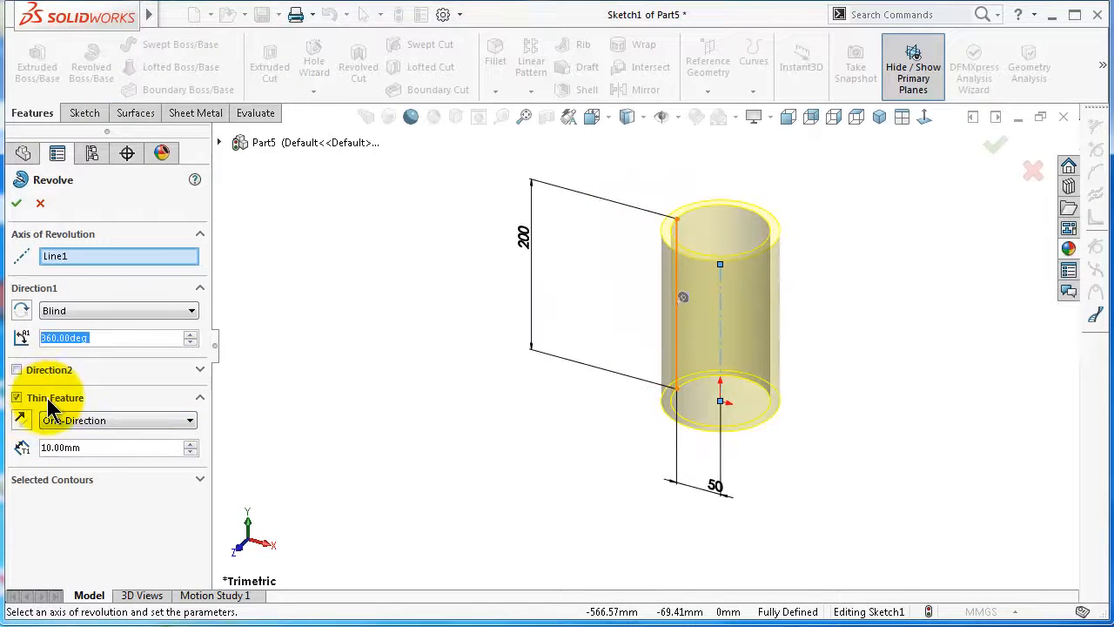
left_click_drag(87, 447, 26, 446)
type("1")
key("Return")
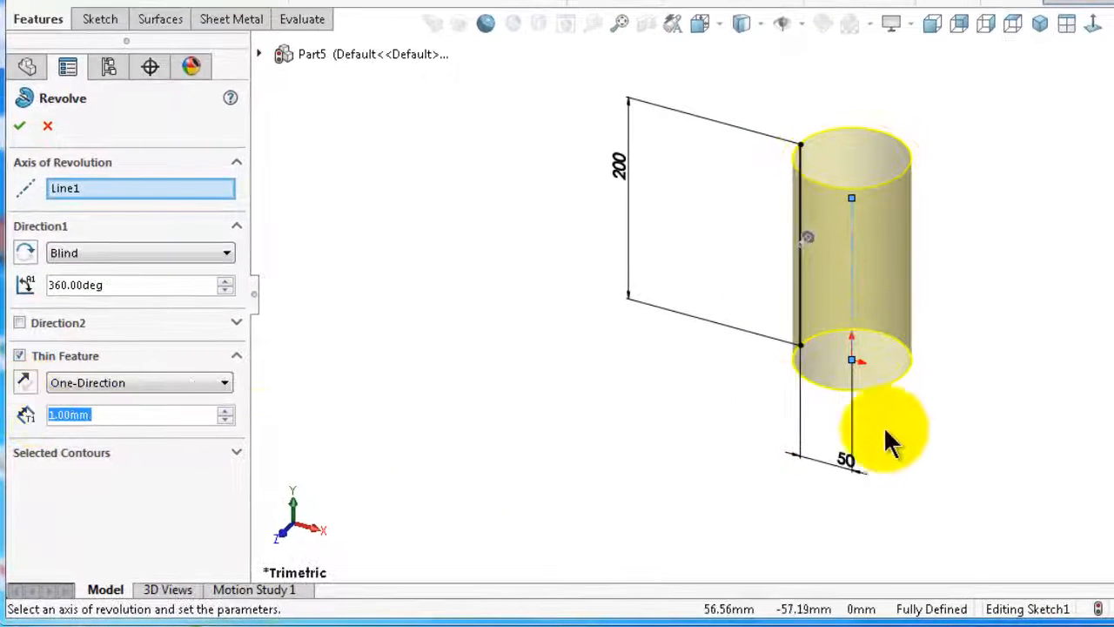
Set the revolve angle to 359 degrees and create the thin-walled pipe with a narrow lengthwise slit
left_click(224, 289)
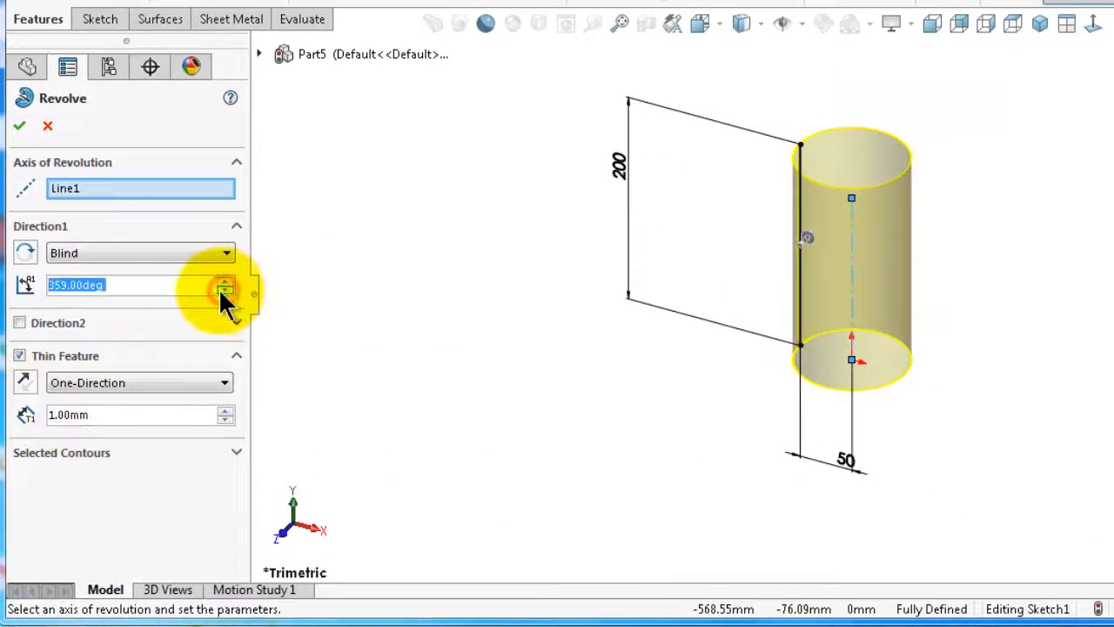
scroll(801, 186, "down", 5)
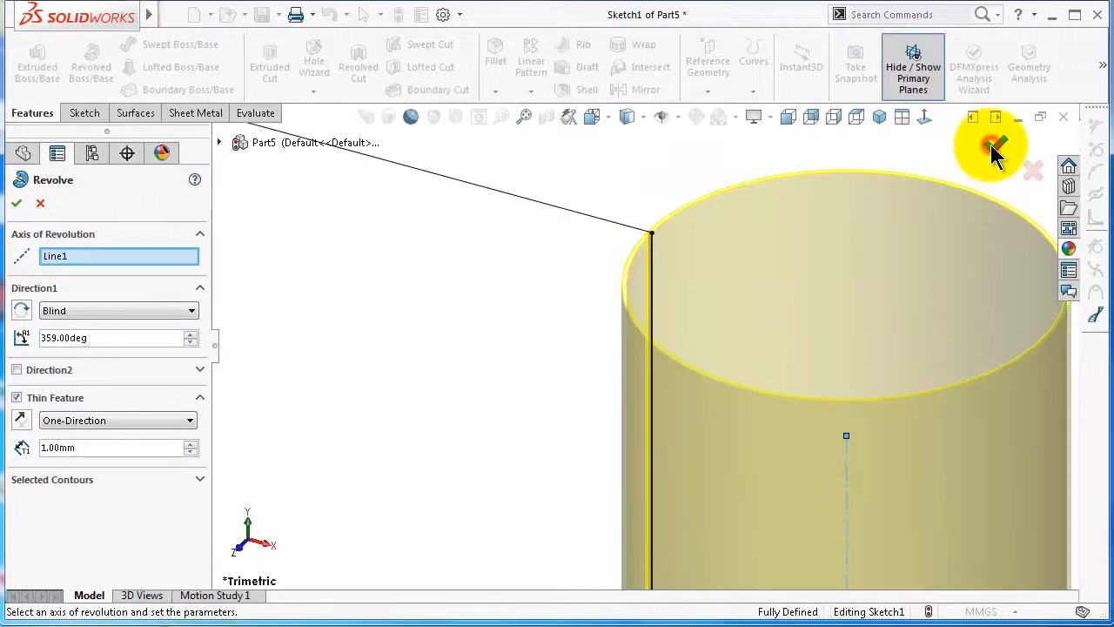
left_click(995, 148)
middle_click_drag(473, 308, 496, 340)
scroll(496, 341, "down", 1)
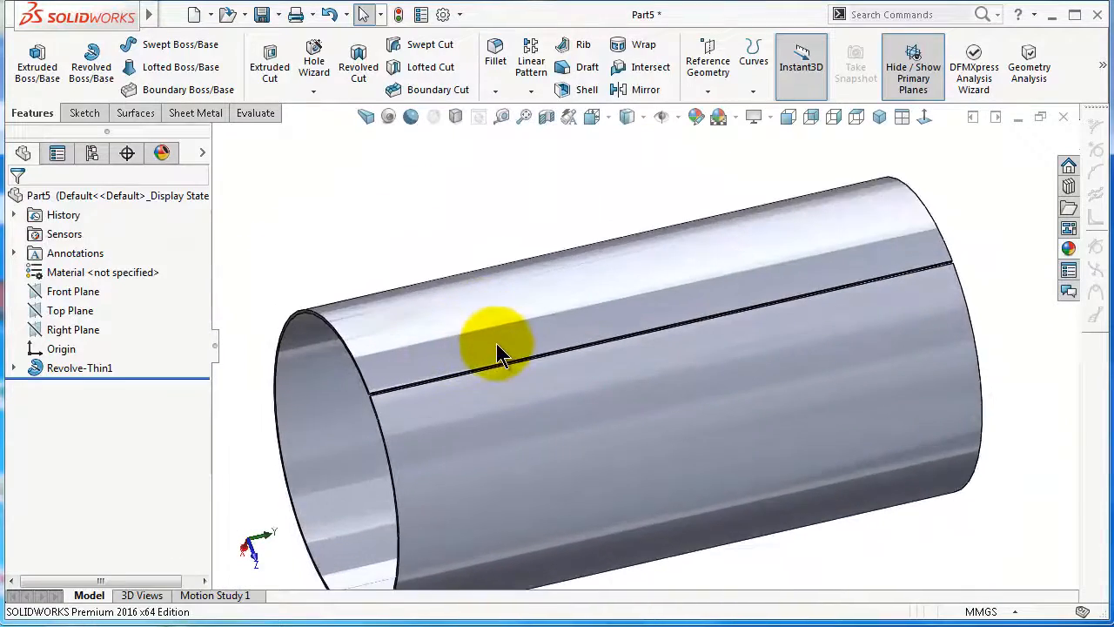
scroll(496, 353, "down", 1)
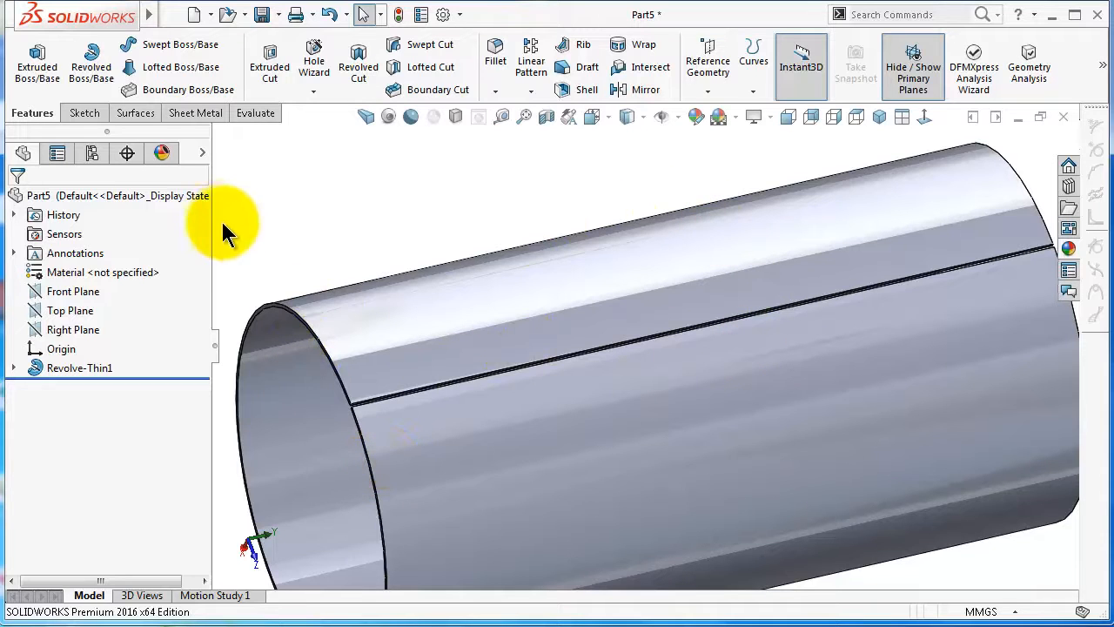
Convert the slit pipe to sheet metal with Insert Bends, using an edge along the slit as the fixed edge
left_click(202, 113)
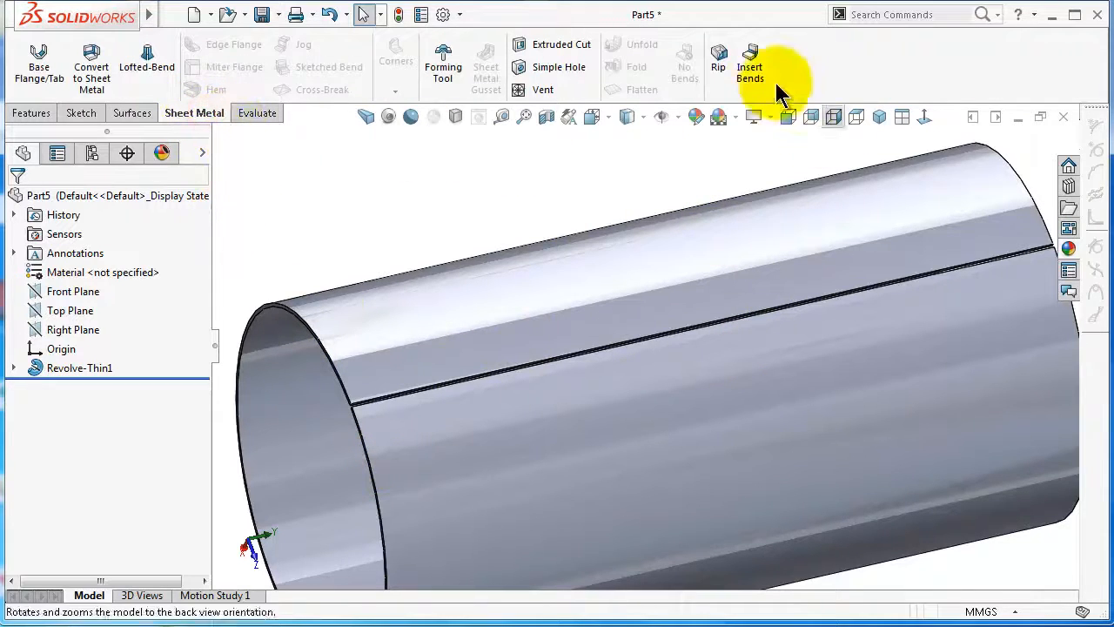
left_click(746, 65)
scroll(749, 358, "down", 5)
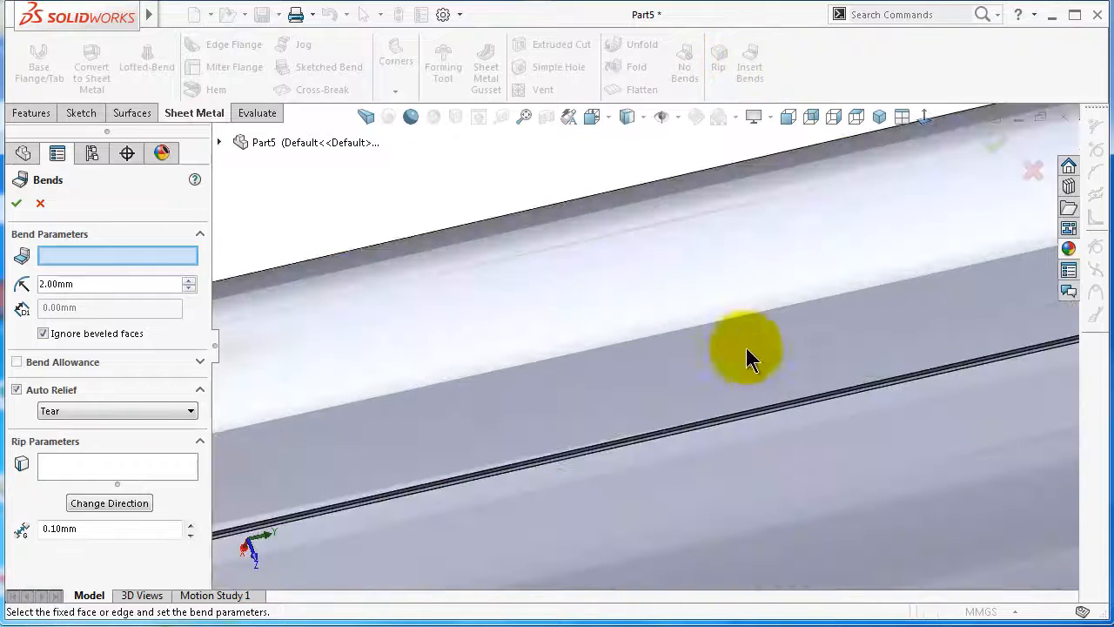
left_click(766, 416)
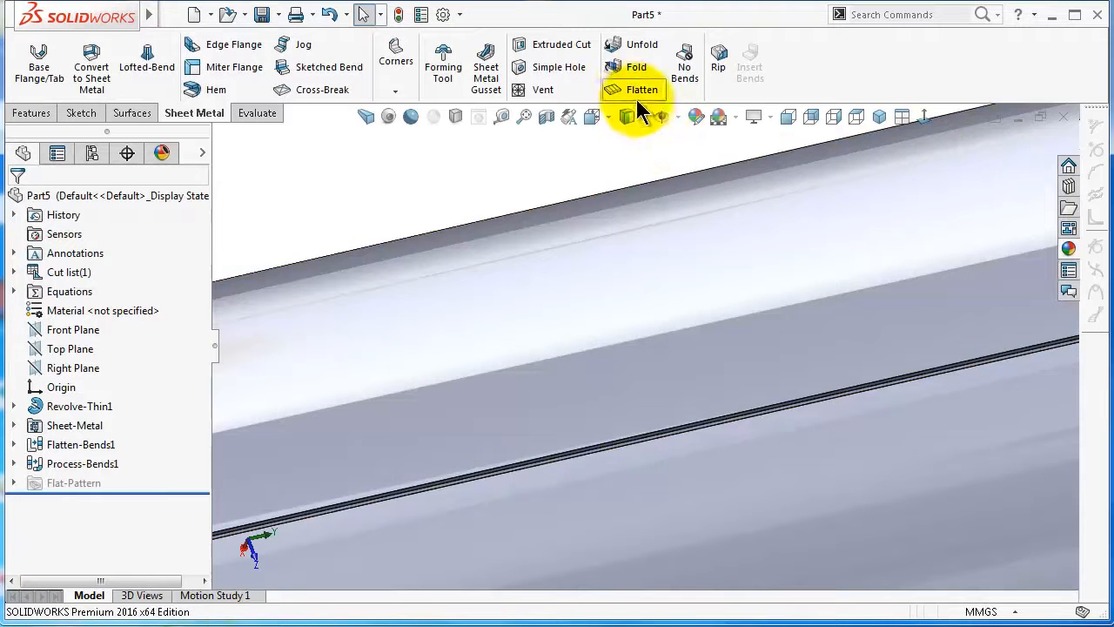
Flatten the pipe to check its flat pattern and return it to the folded state
left_click(629, 91)
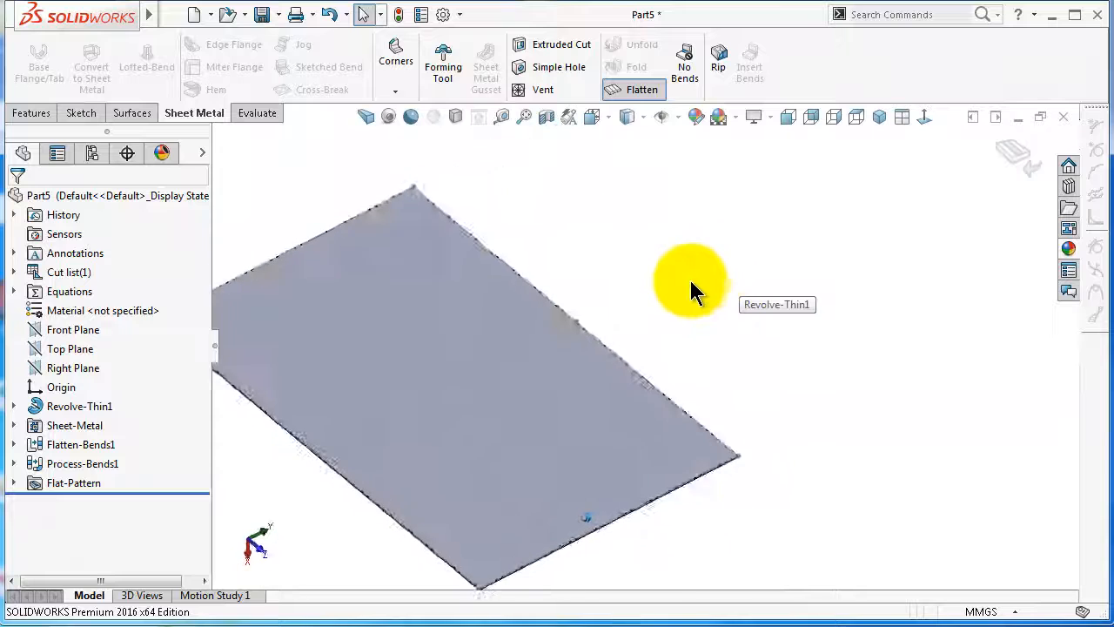
left_click(1009, 160)
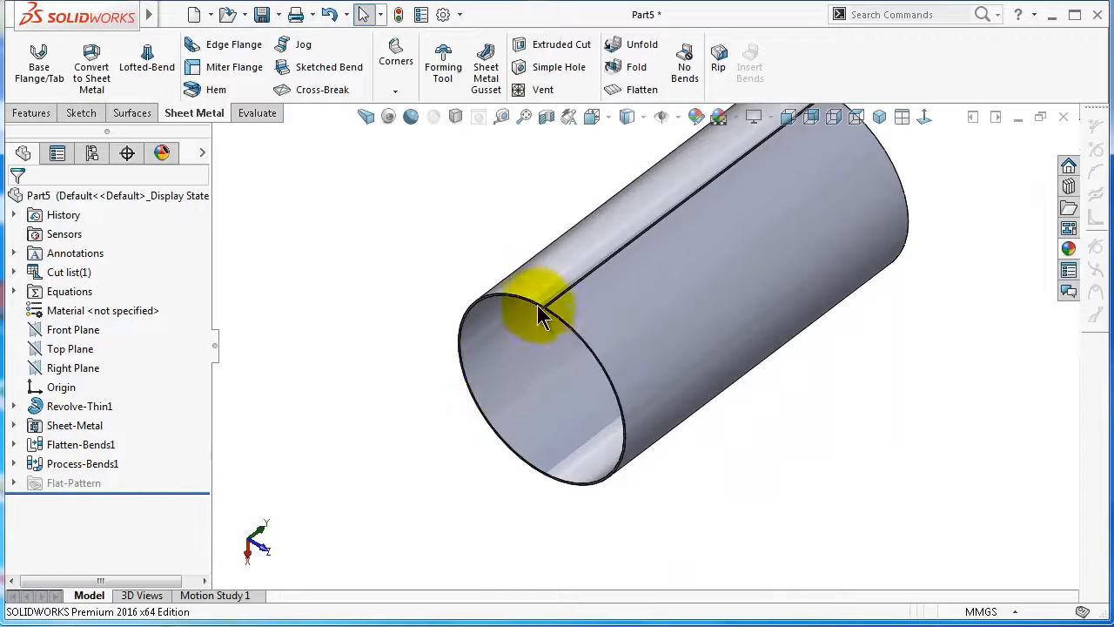
left_click(30, 115)
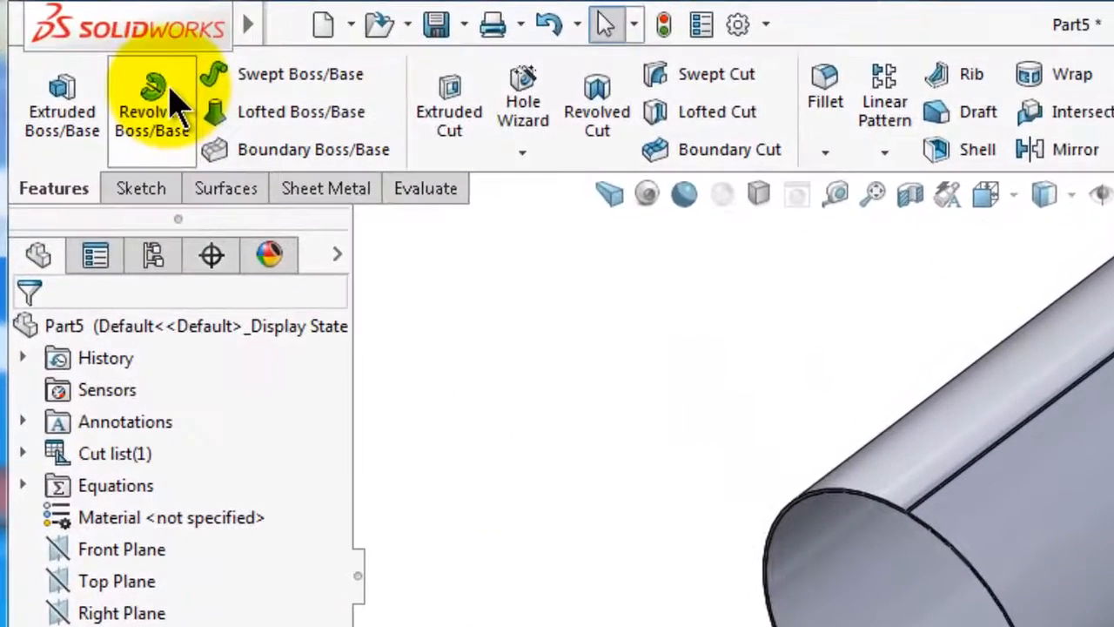
left_click(574, 336)
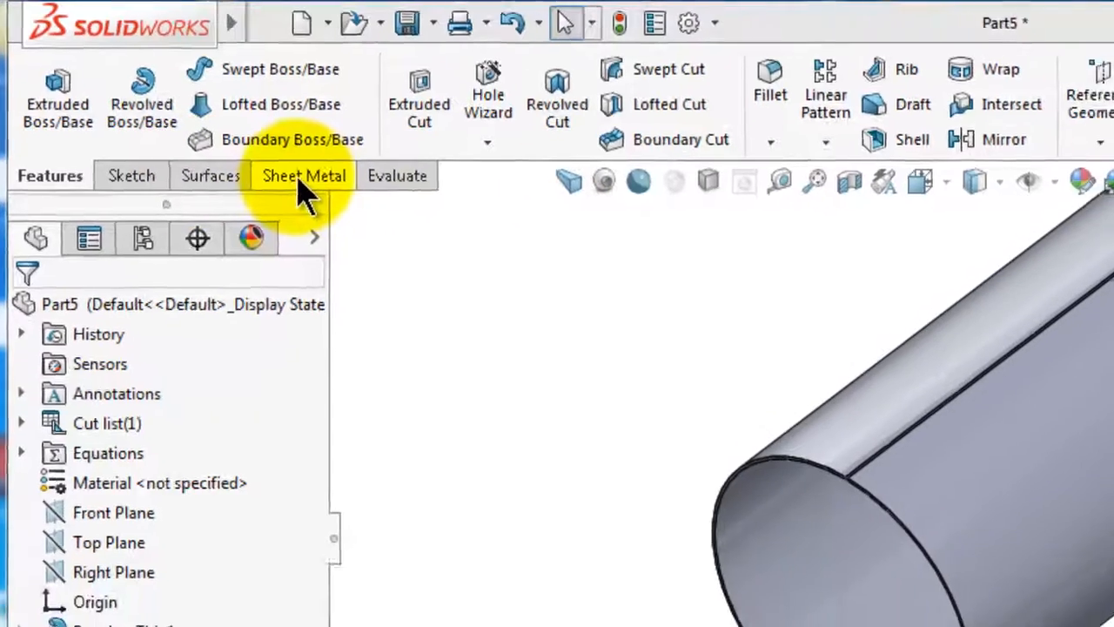
left_click(322, 189)
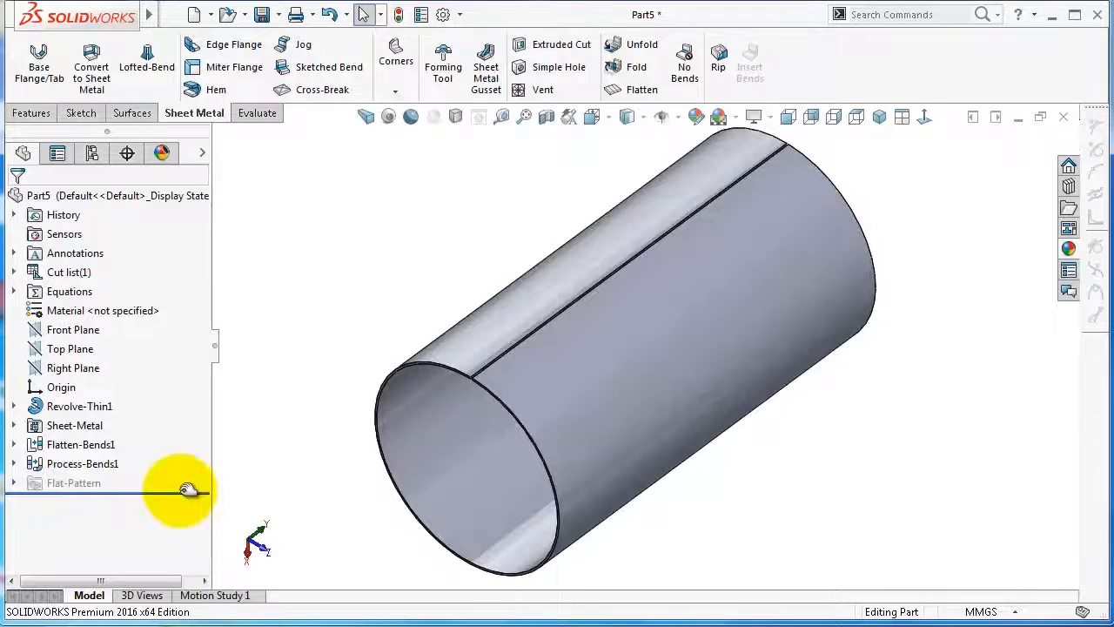
Roll the feature history back to just after the thin revolve and start a sketch on the Top Plane
left_click_drag(186, 487, 162, 425)
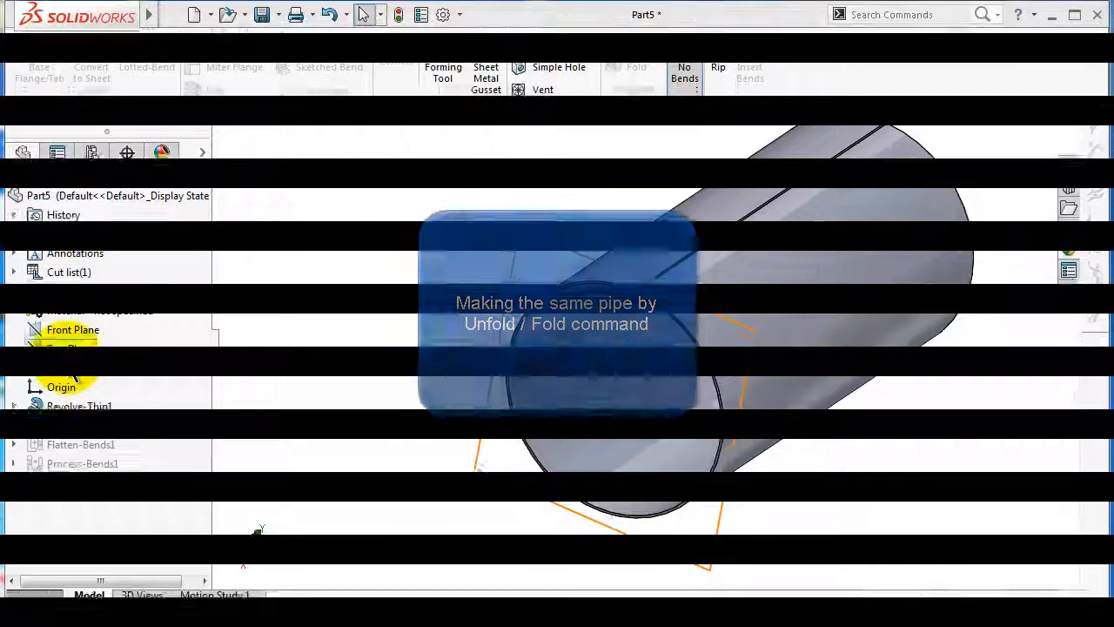
left_click(69, 349)
left_click(81, 327)
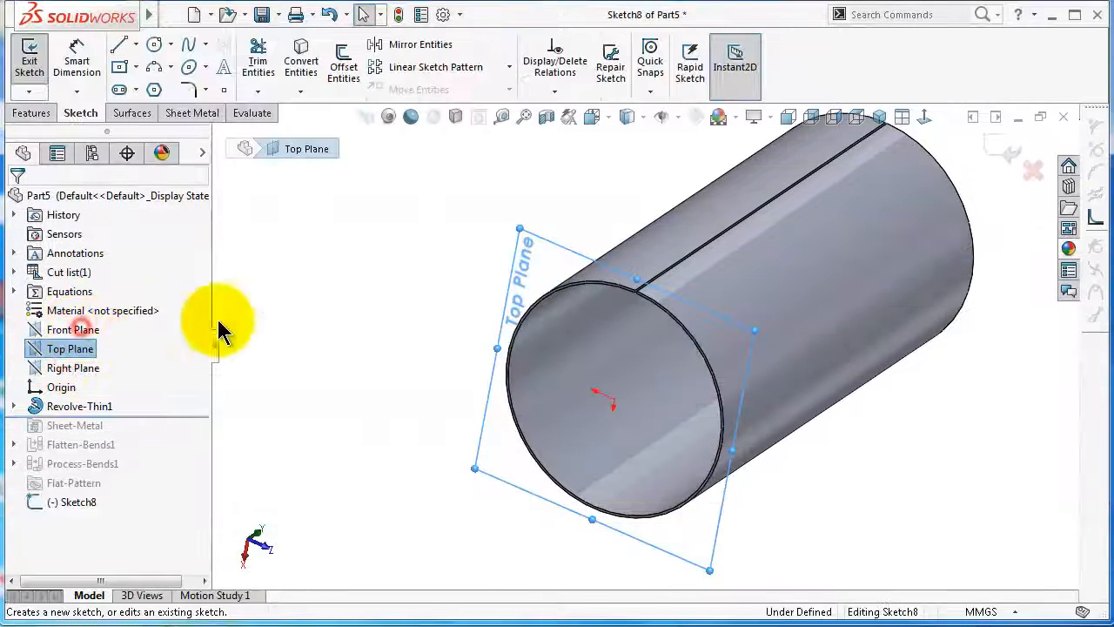
left_click(924, 117)
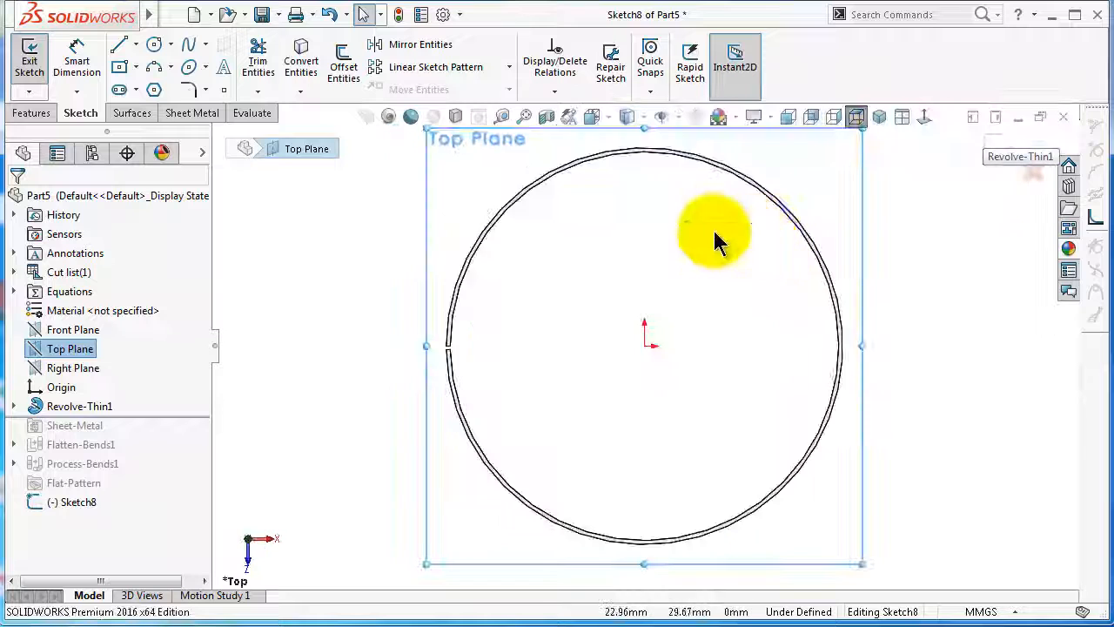
Sketch a nearly closed centerpoint arc of about 56 mm radius beside the pipe, centered level with the origin, and exit the sketch
left_click(169, 67)
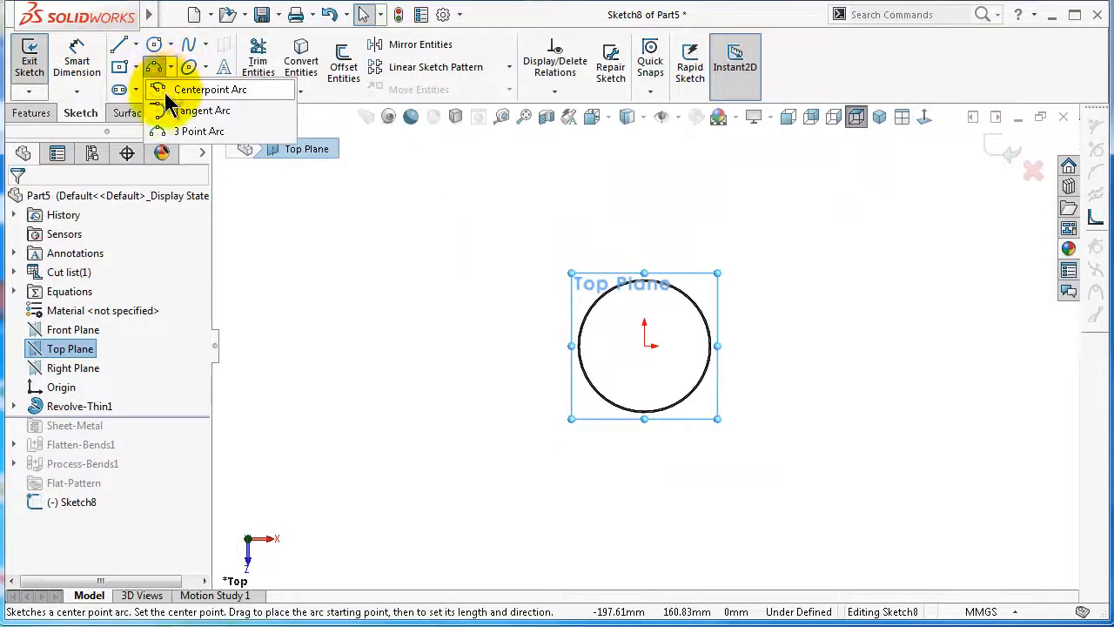
left_click(166, 90)
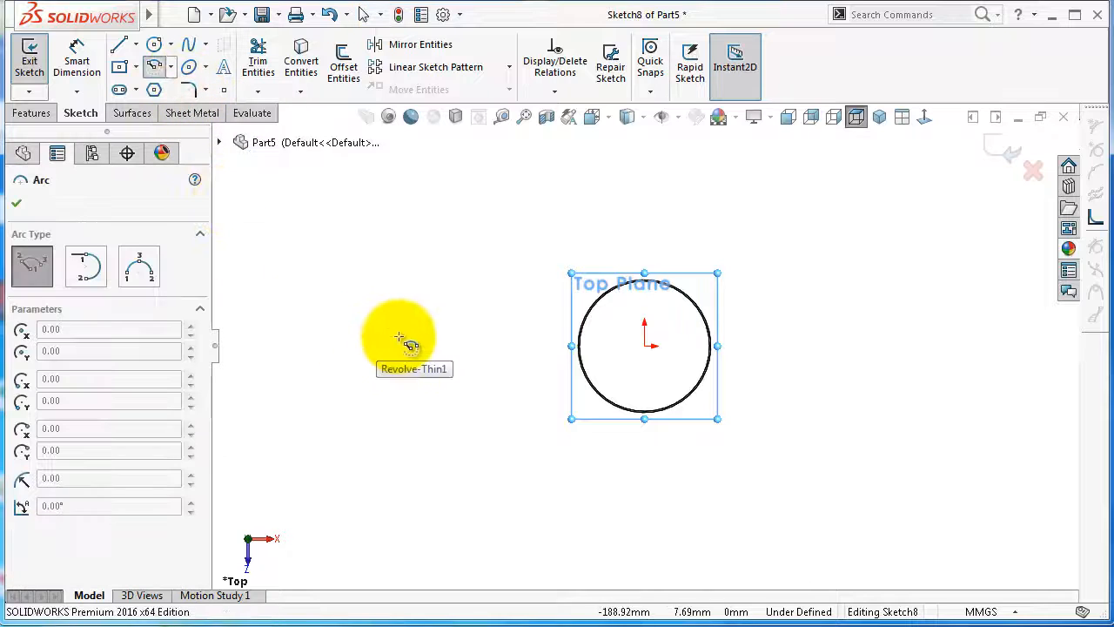
left_click(399, 345)
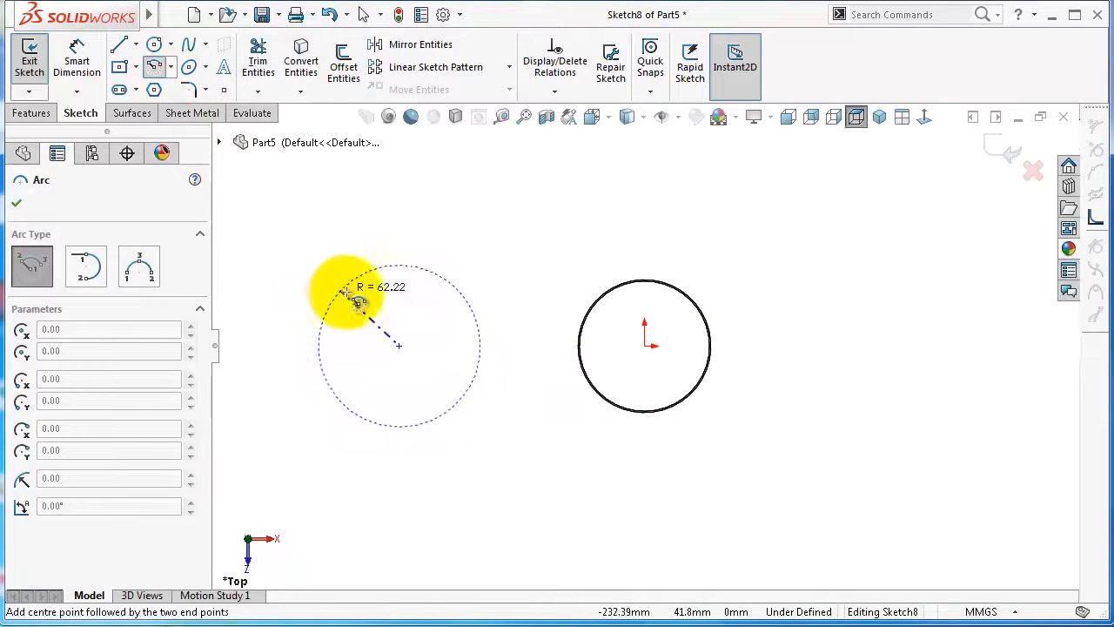
left_click(348, 292)
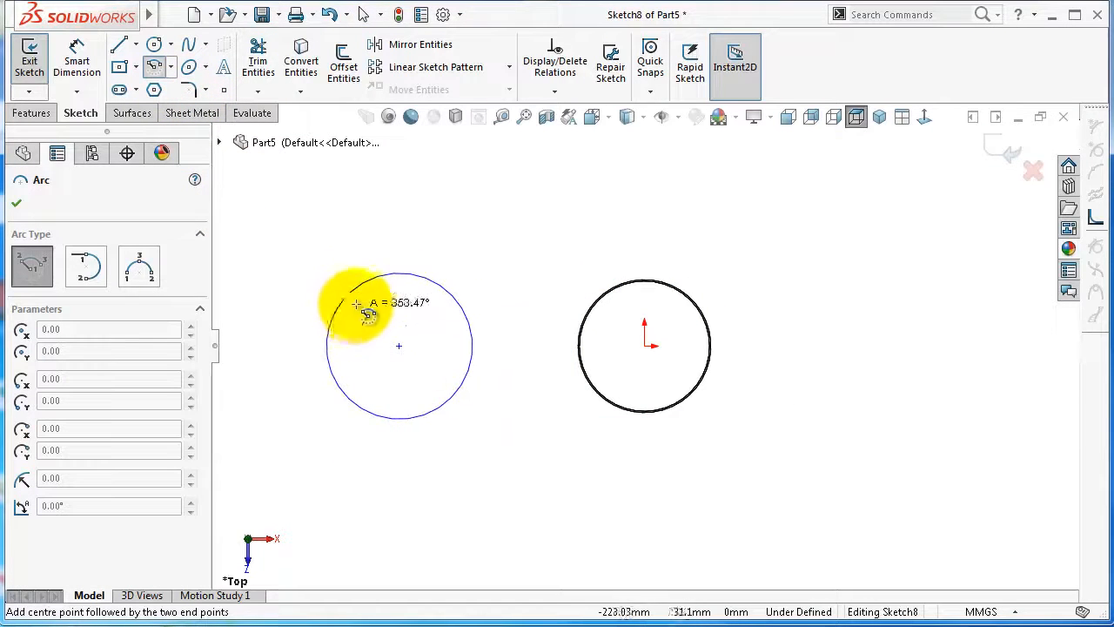
scroll(353, 300, "down", 4)
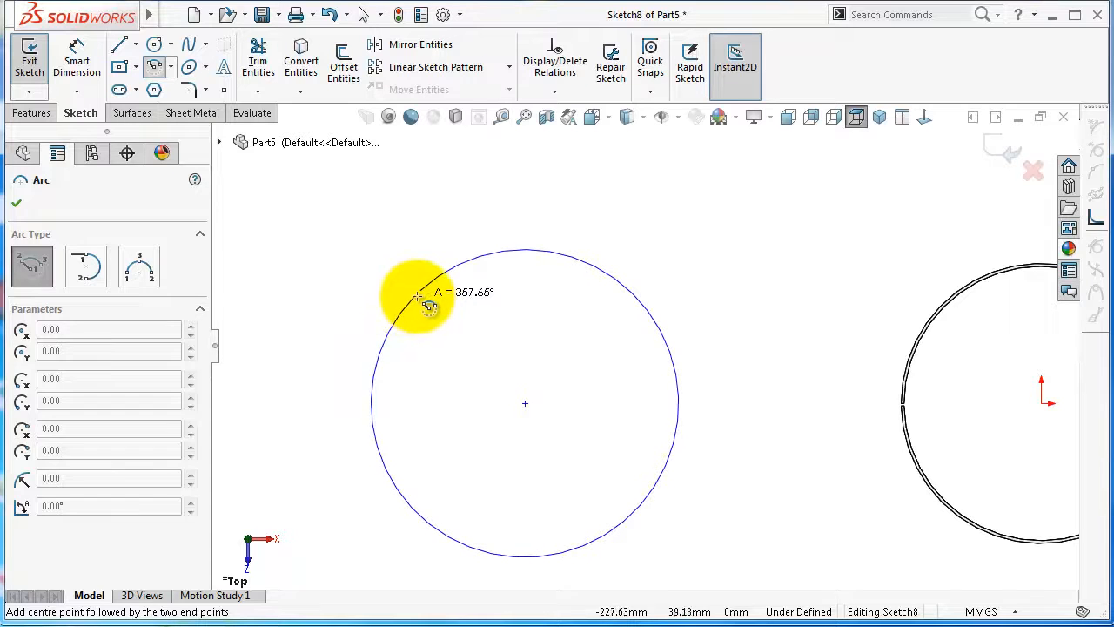
left_click(418, 297)
scroll(461, 304, "down", 4)
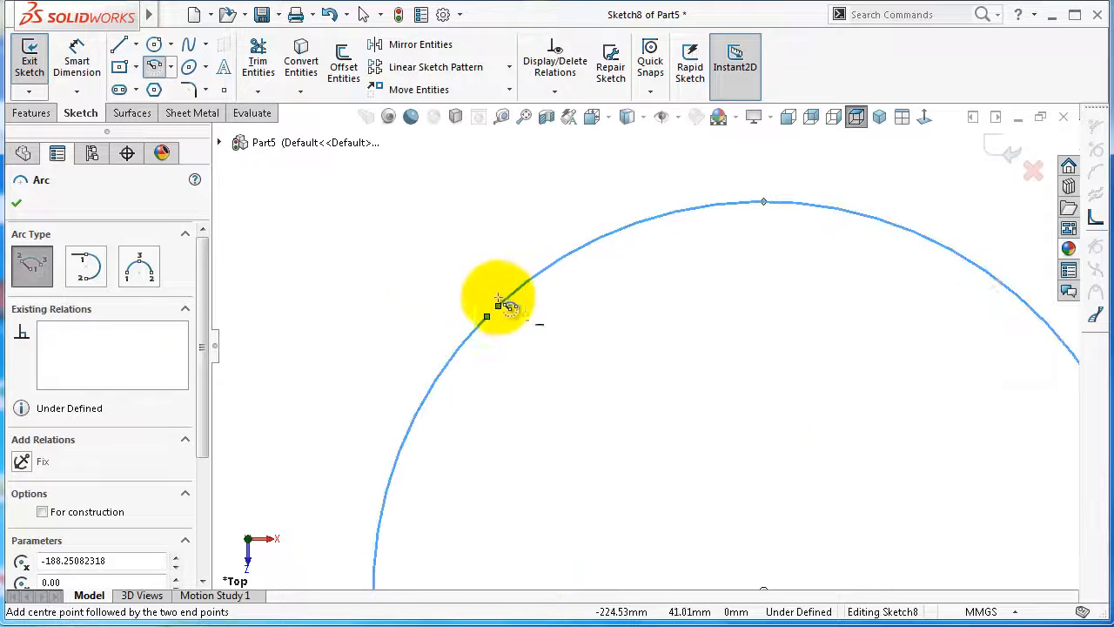
left_click(994, 150)
scroll(716, 235, "up", 3)
mouse_move(716, 236)
middle_mouse_down()
mouse_move(688, 303)
mouse_move(745, 367)
mouse_move(736, 361)
middle_mouse_up()
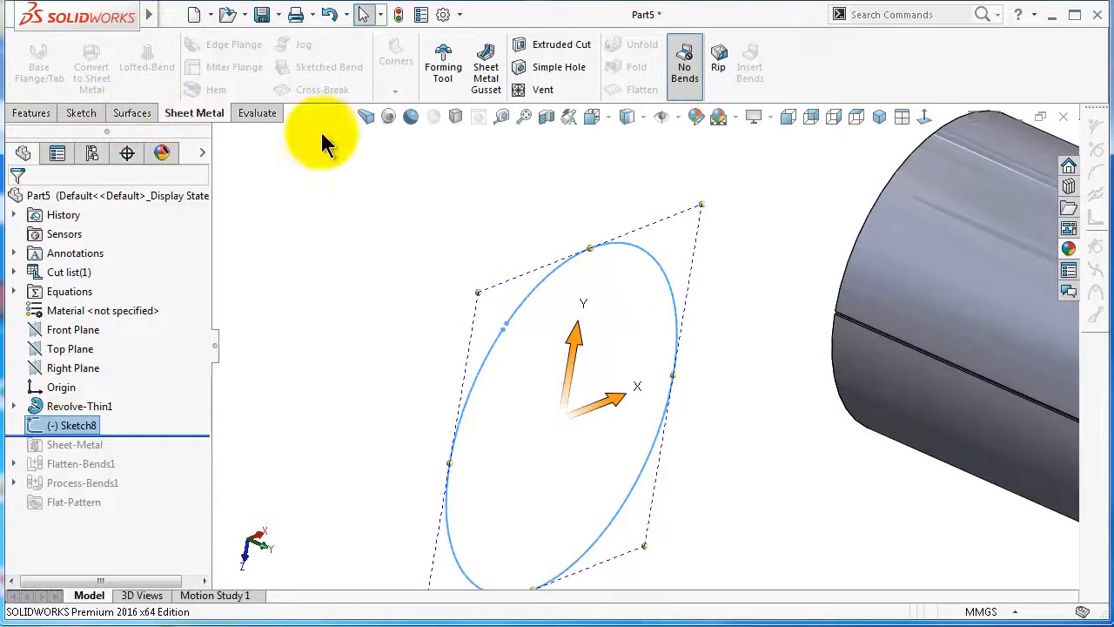
left_click(744, 193)
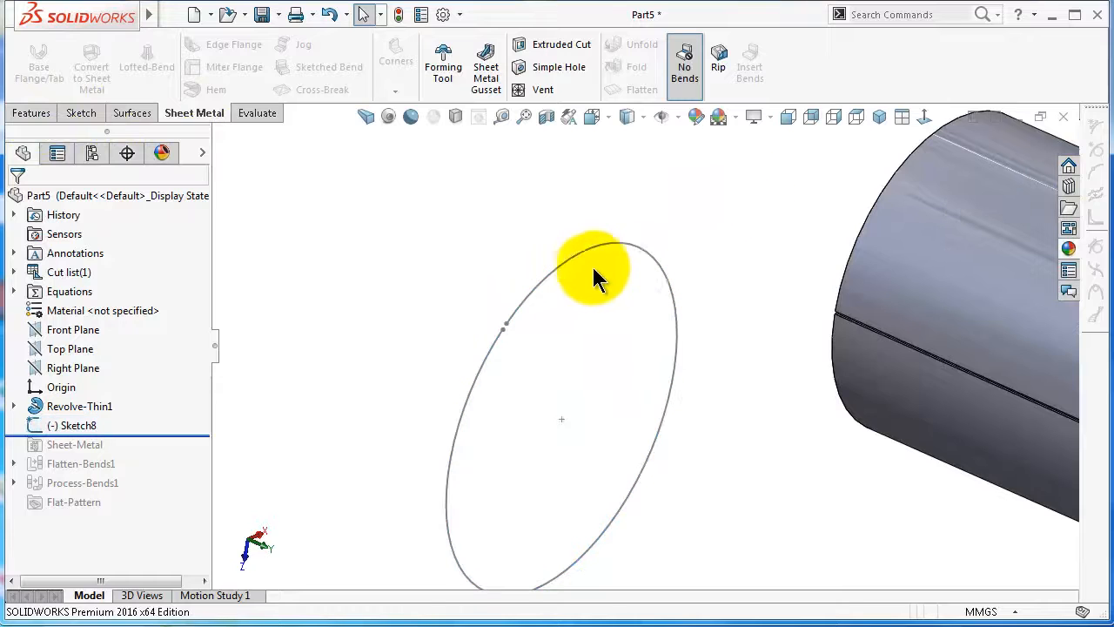
left_click(566, 260)
scroll(798, 193, "up", 1)
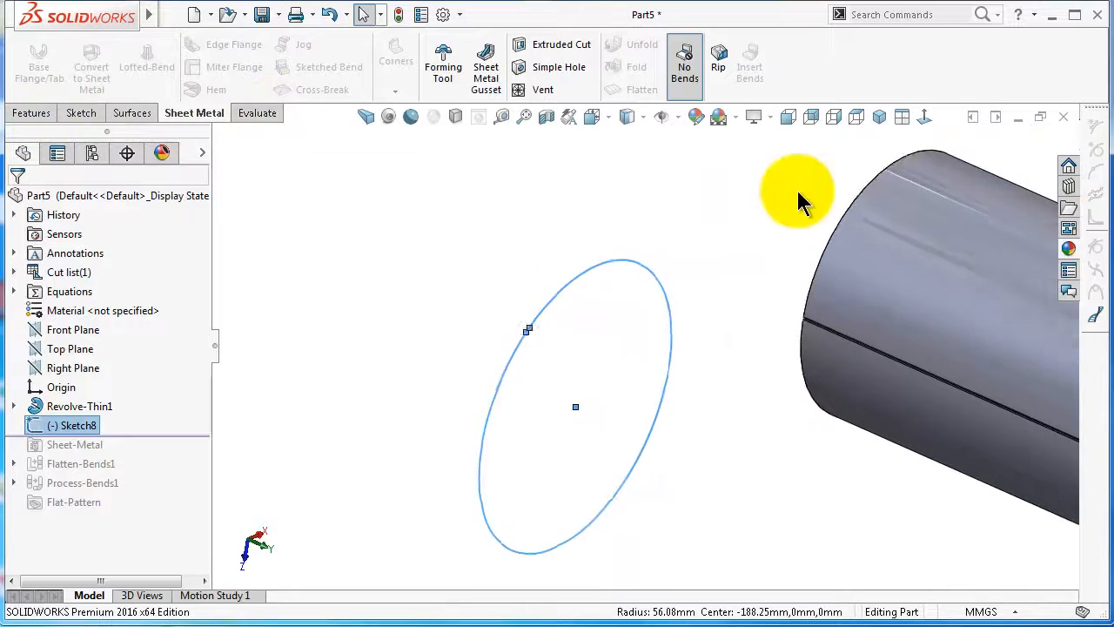
scroll(798, 193, "up", 1)
left_click(798, 193)
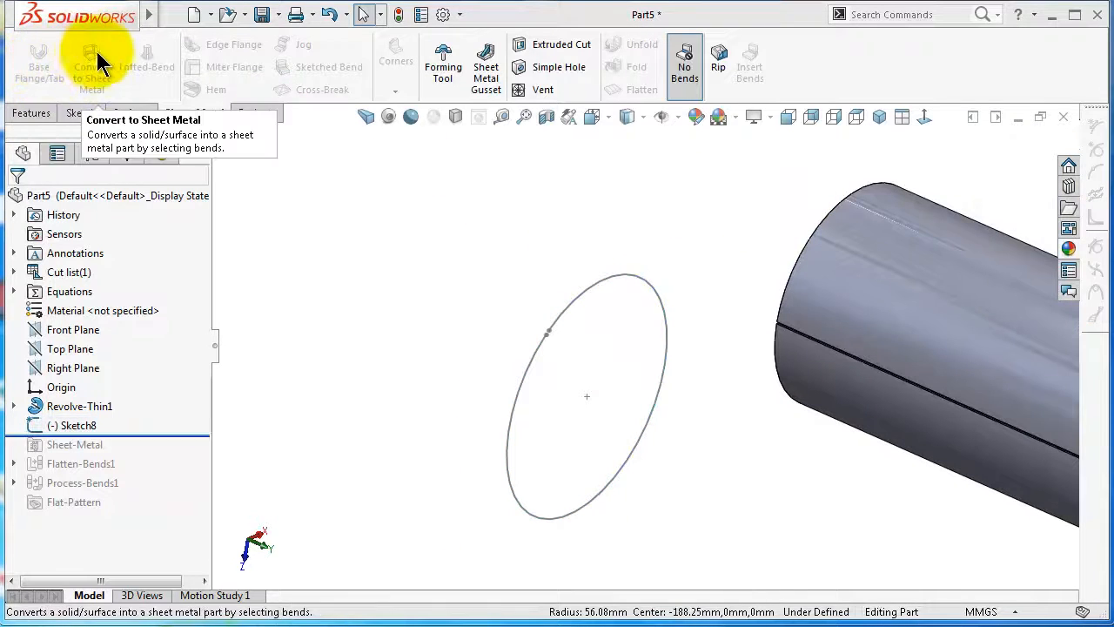
Roll the history forward past the processed bends and create a Base Flange from the open arc sketch, extruded 275 mm
mouse_move(198, 434)
left_mouse_down()
mouse_move(195, 508)
mouse_move(198, 492)
left_mouse_up()
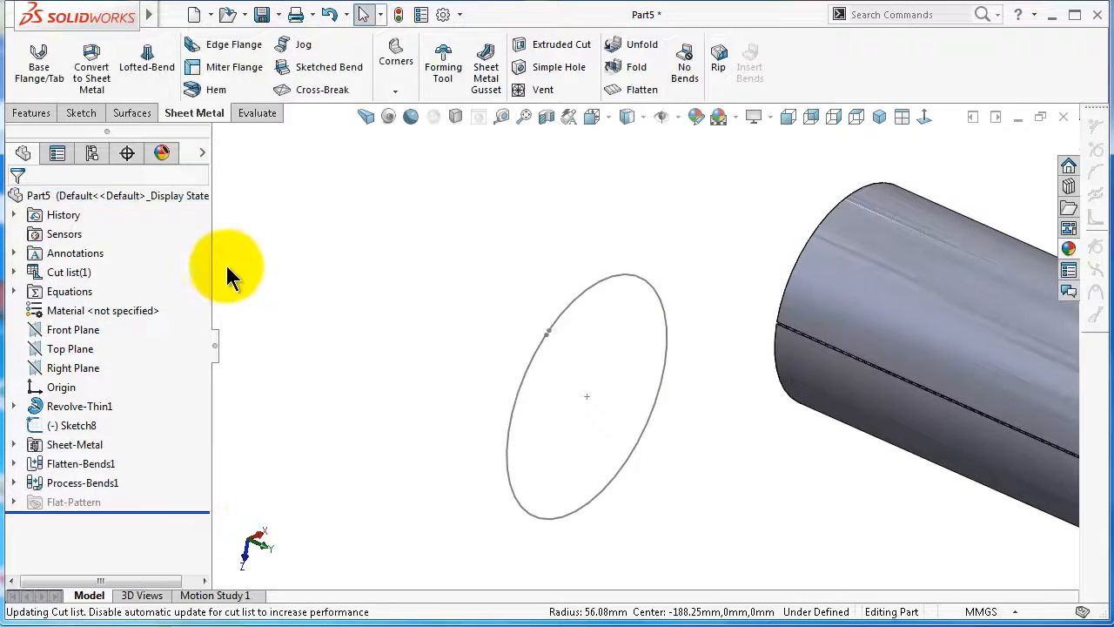
left_click(38, 63)
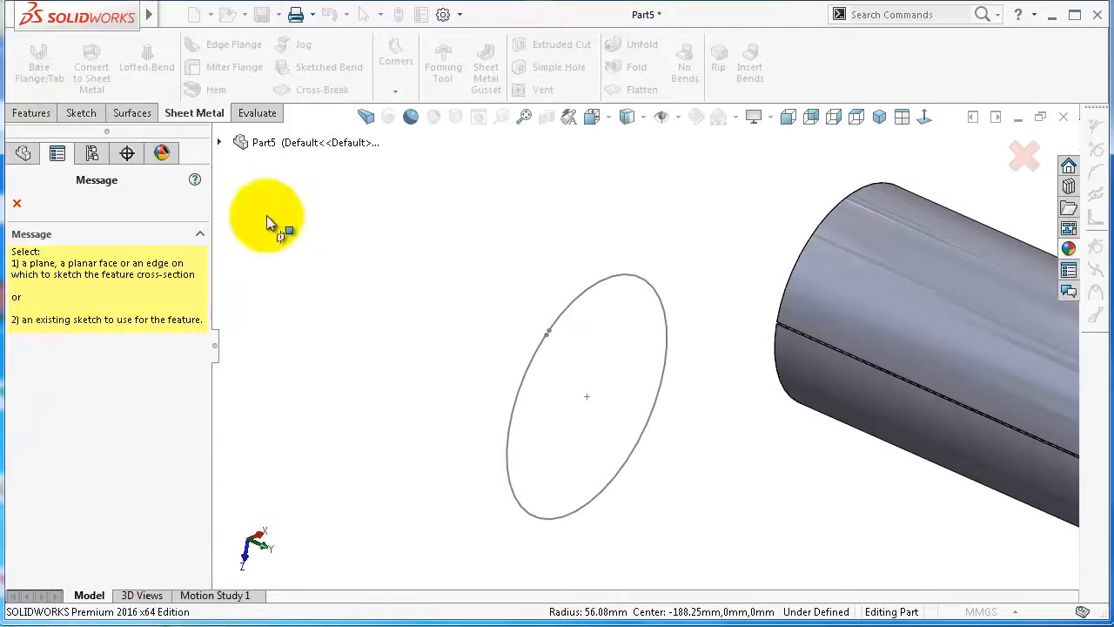
left_click(536, 355)
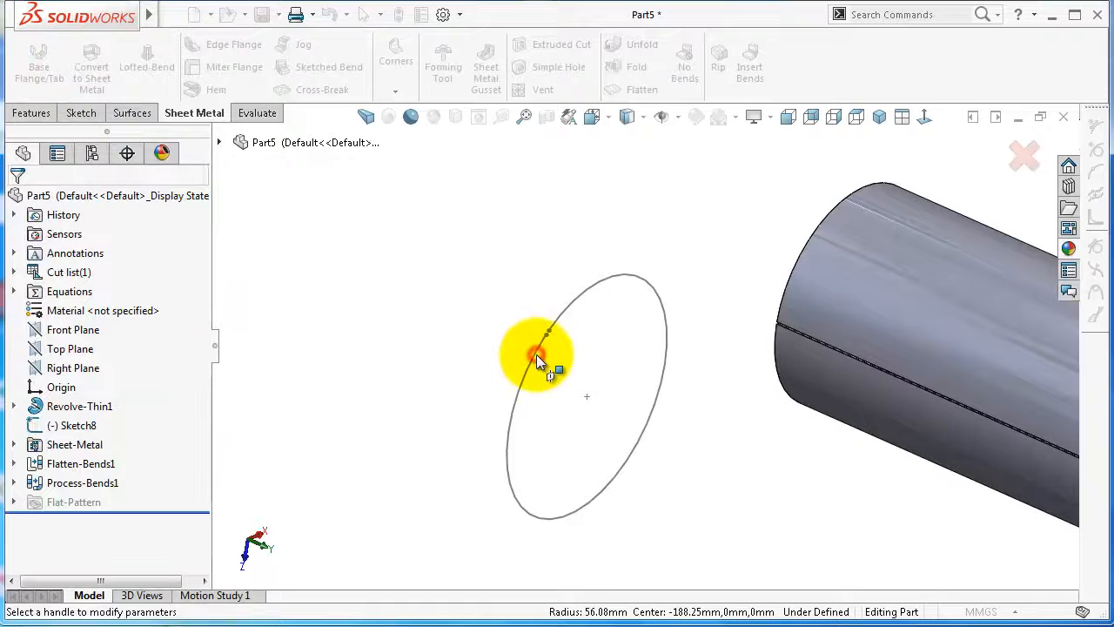
left_click(617, 409)
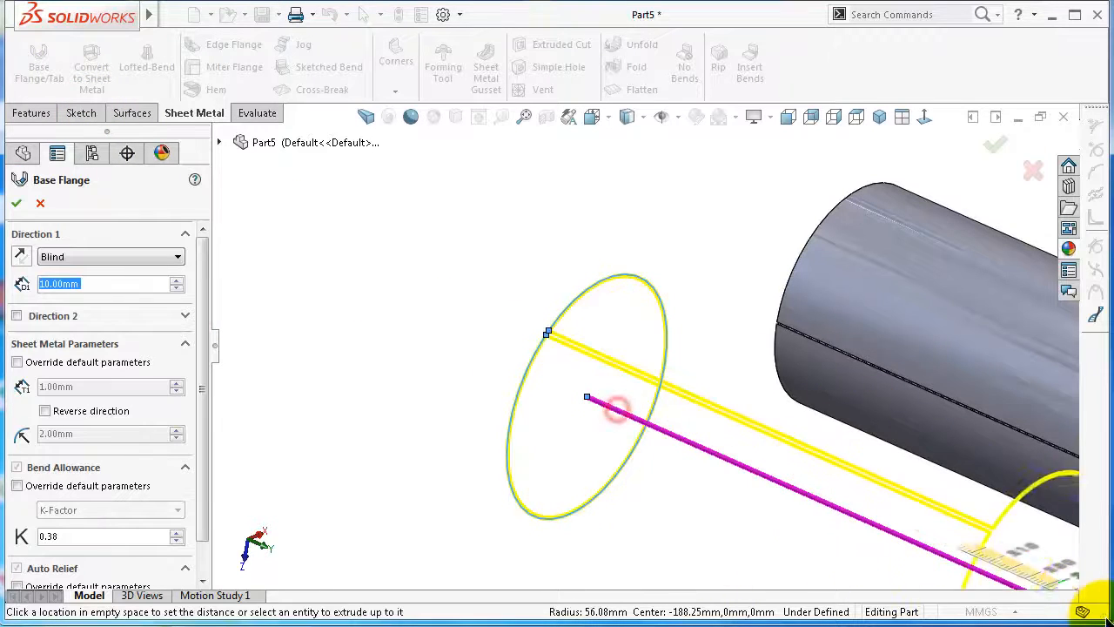
left_click(1009, 548)
scroll(964, 536, "up", 3)
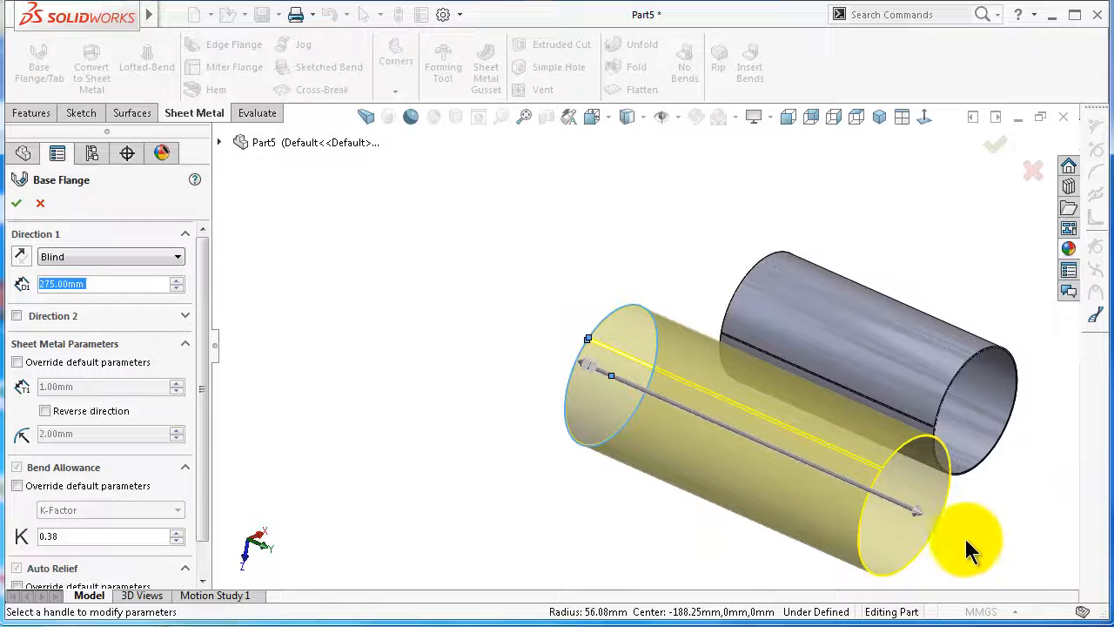
left_click(995, 143)
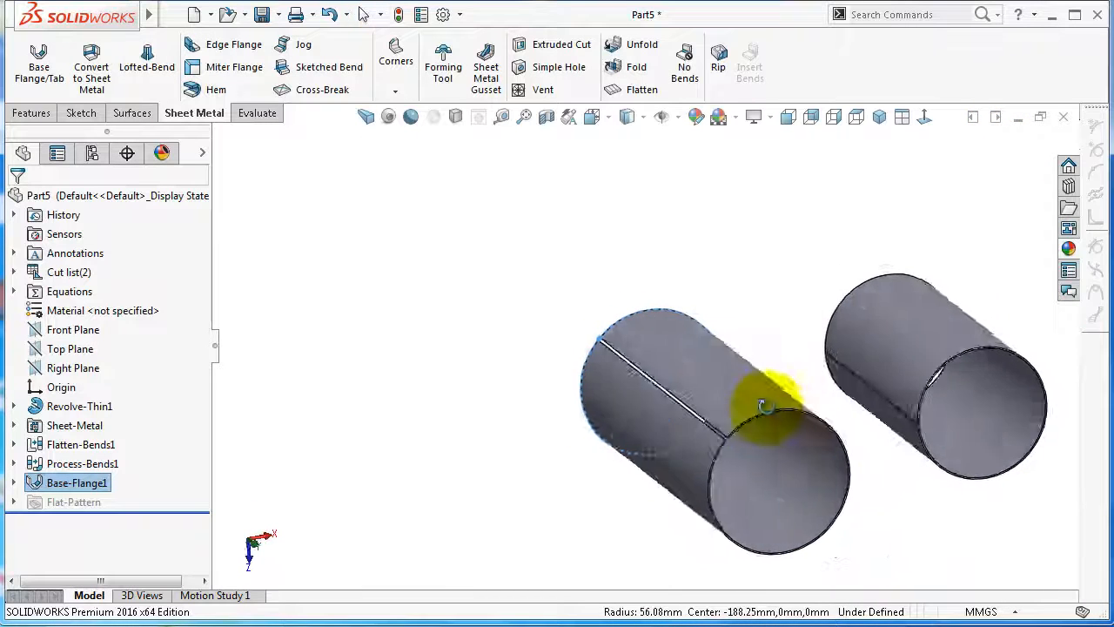
Unfold the base-flange pipe's bend, keeping its lengthwise slit edge fixed
middle_click_drag(763, 406, 722, 385)
left_click(726, 383)
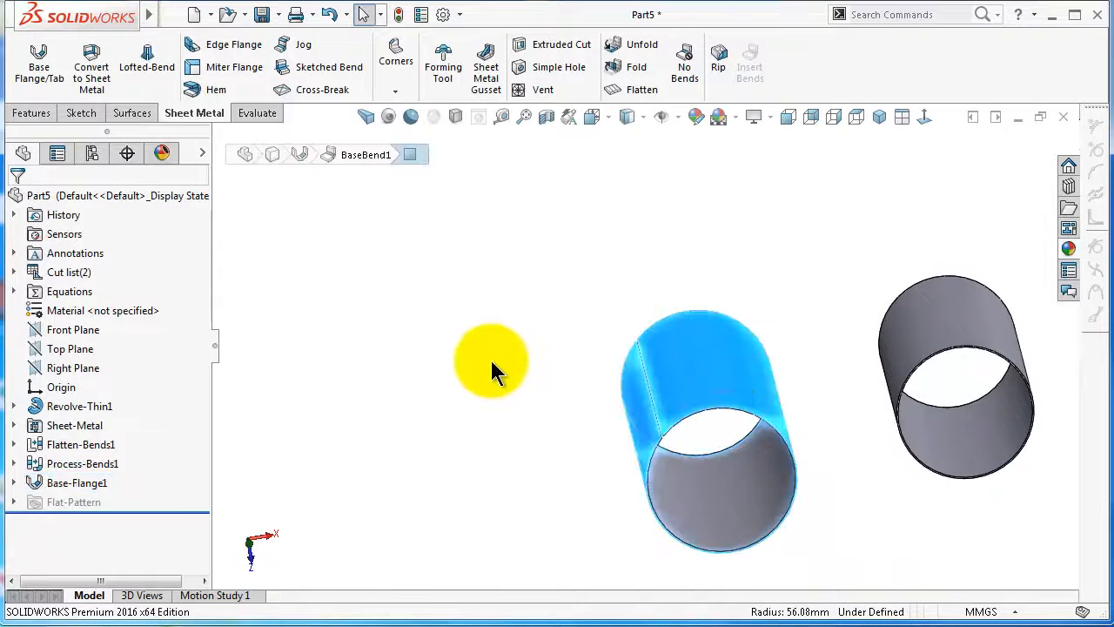
middle_click_drag(489, 358, 783, 495)
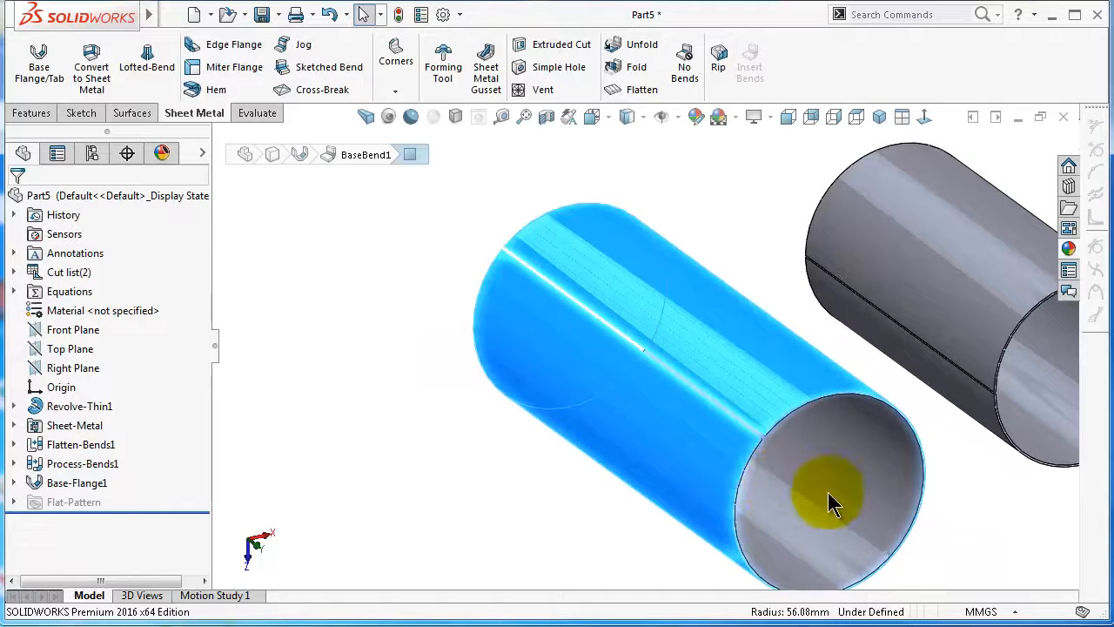
left_click(326, 385)
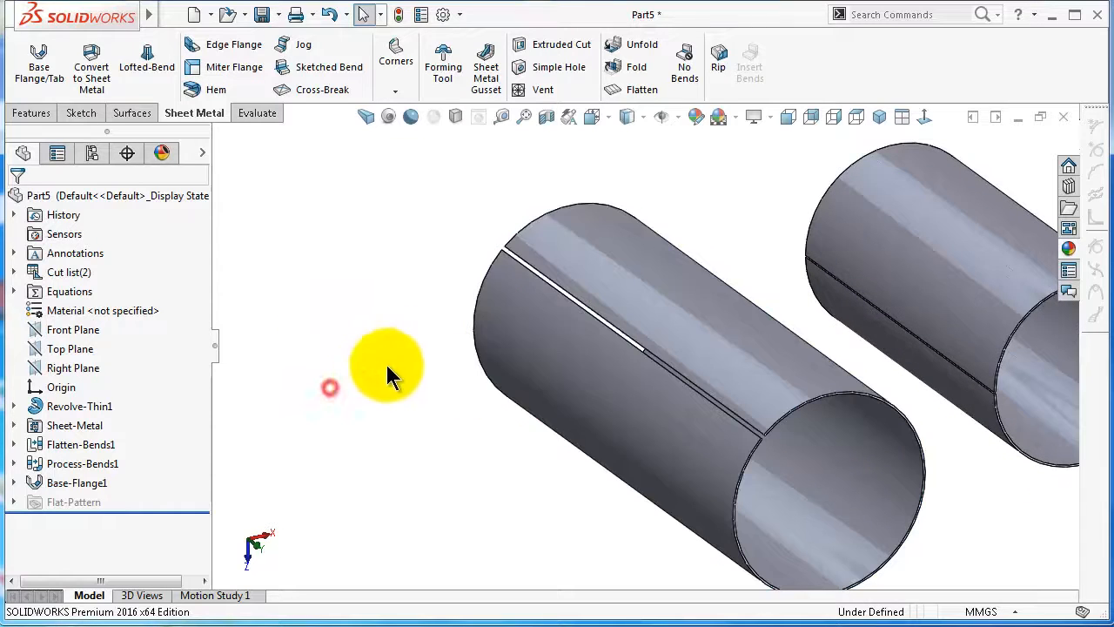
left_click(627, 44)
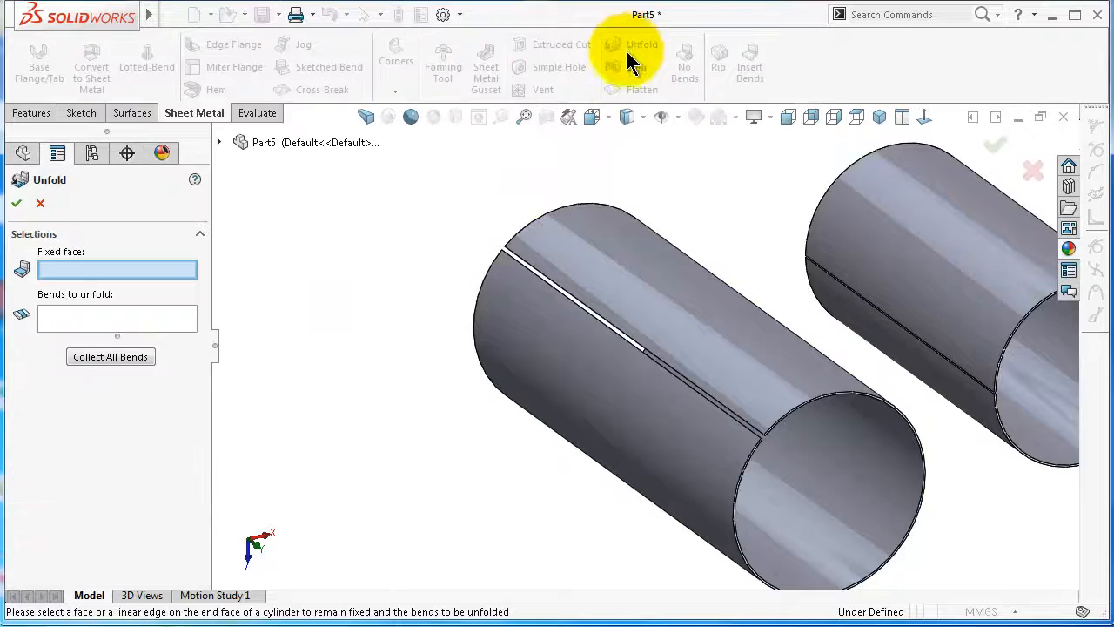
scroll(740, 355, "down", 8)
middle_click_drag(829, 263, 795, 342)
left_click(794, 340)
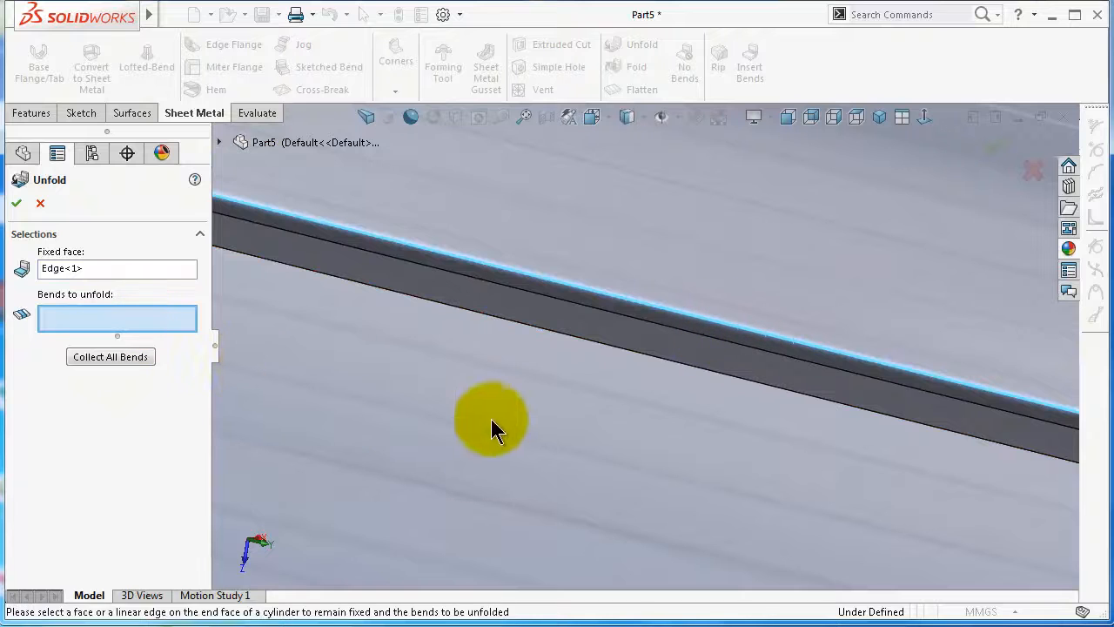
left_click(510, 423)
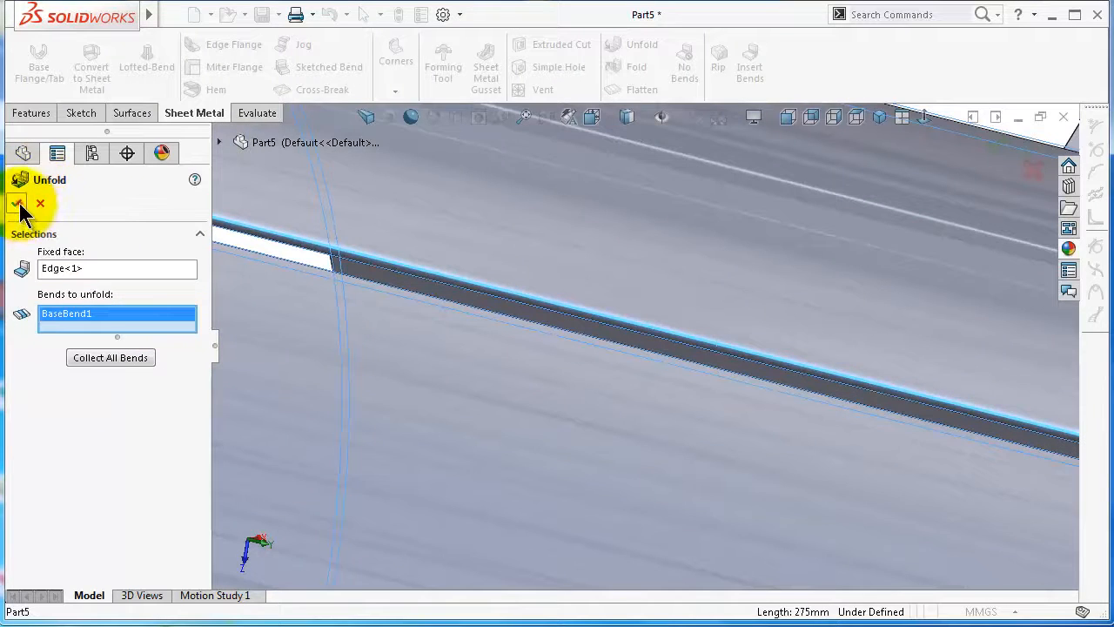
left_click(18, 202)
scroll(661, 357, "up", 3)
scroll(757, 356, "up", 4)
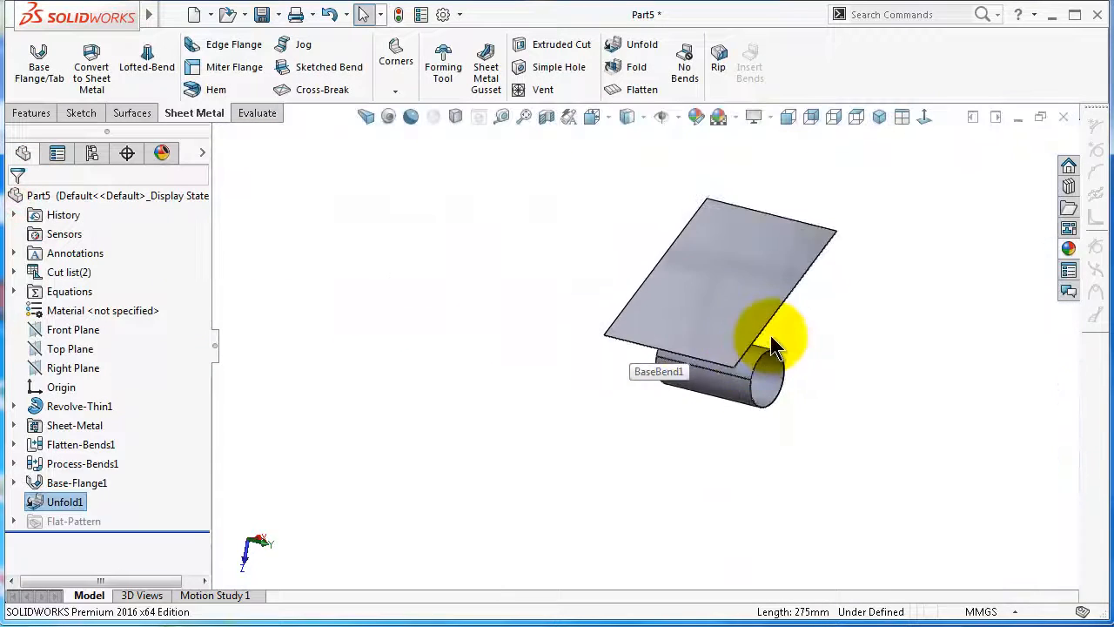
Suppress the Unfold feature to compare the flat sheet with the rolled pipe
middle_click_drag(771, 348, 709, 355)
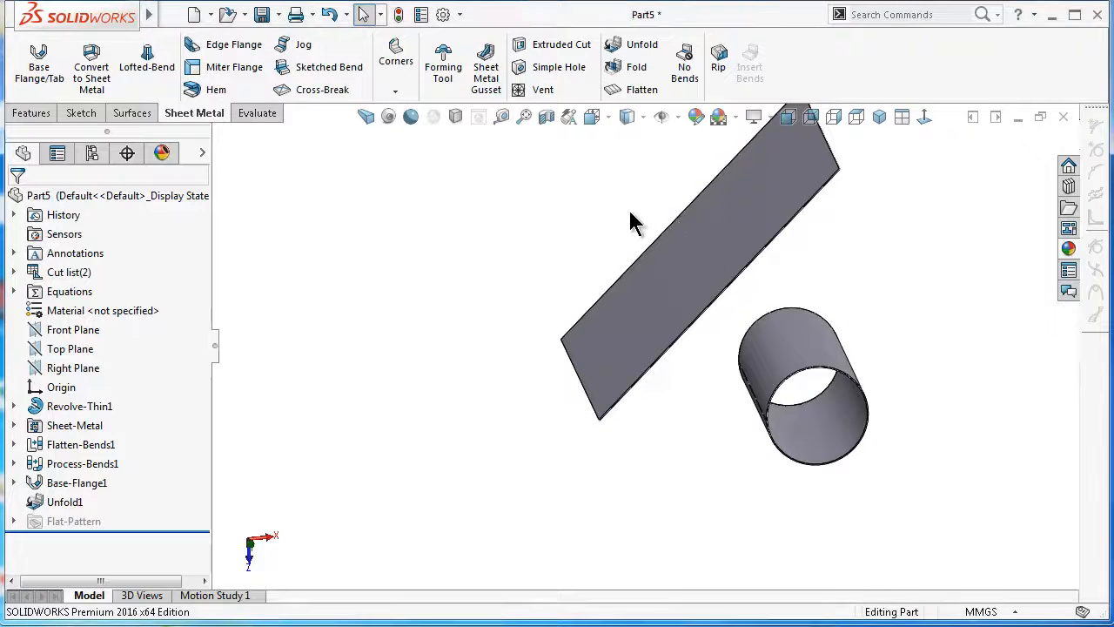
middle_click_drag(630, 211, 520, 398)
scroll(721, 219, "down", 2)
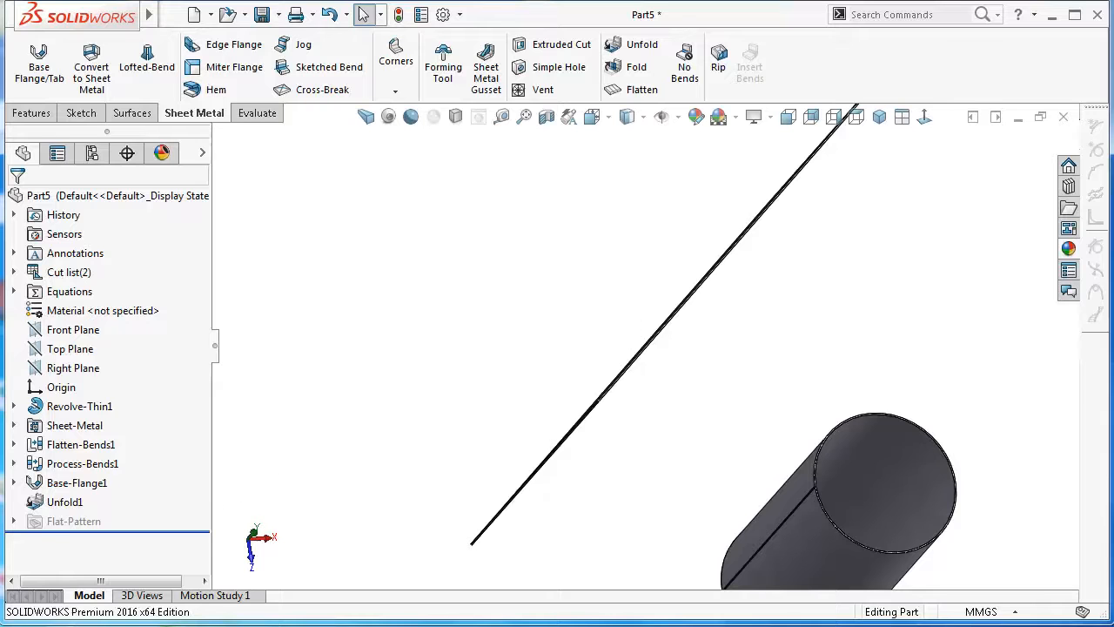
left_click(59, 503)
left_click(85, 461)
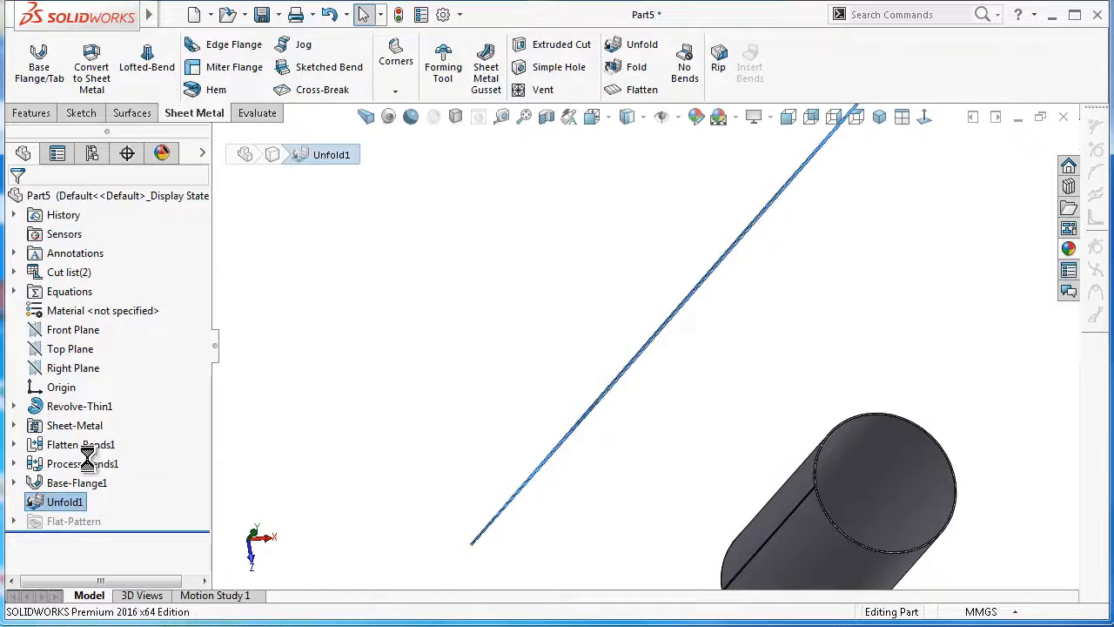
middle_click_drag(567, 452, 529, 399)
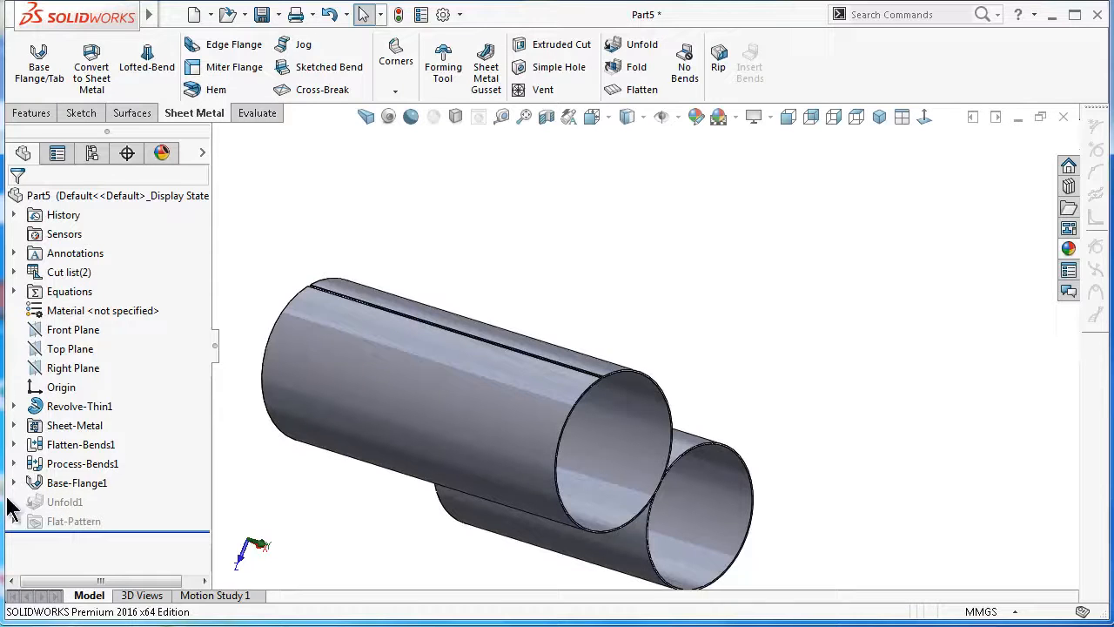
Unsuppress the Unfold feature in the feature history
left_click(75, 508)
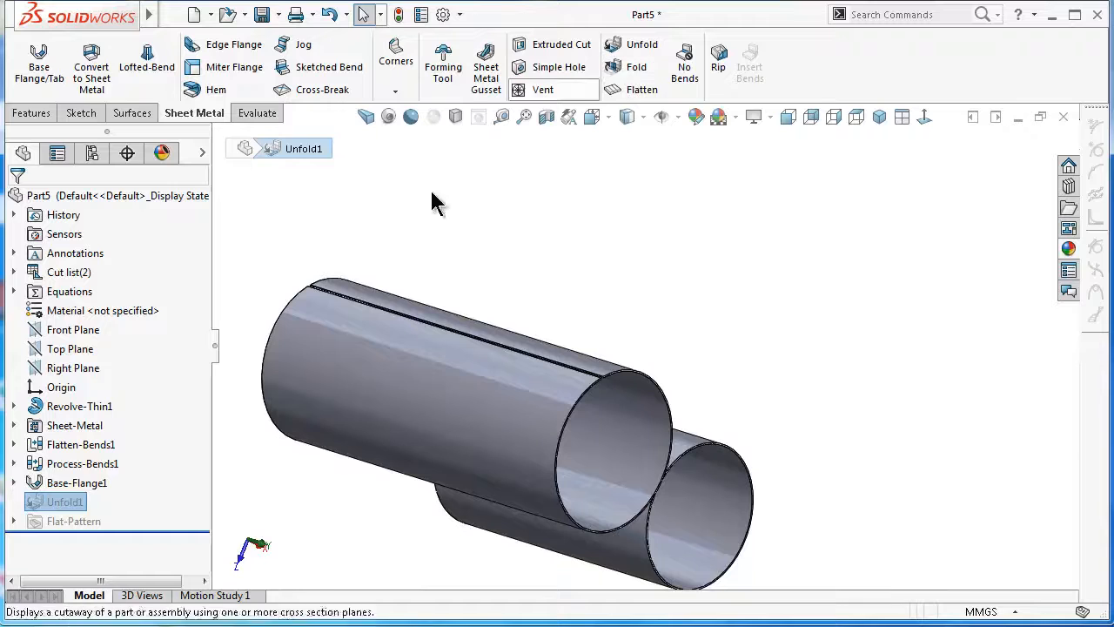
left_click(56, 505)
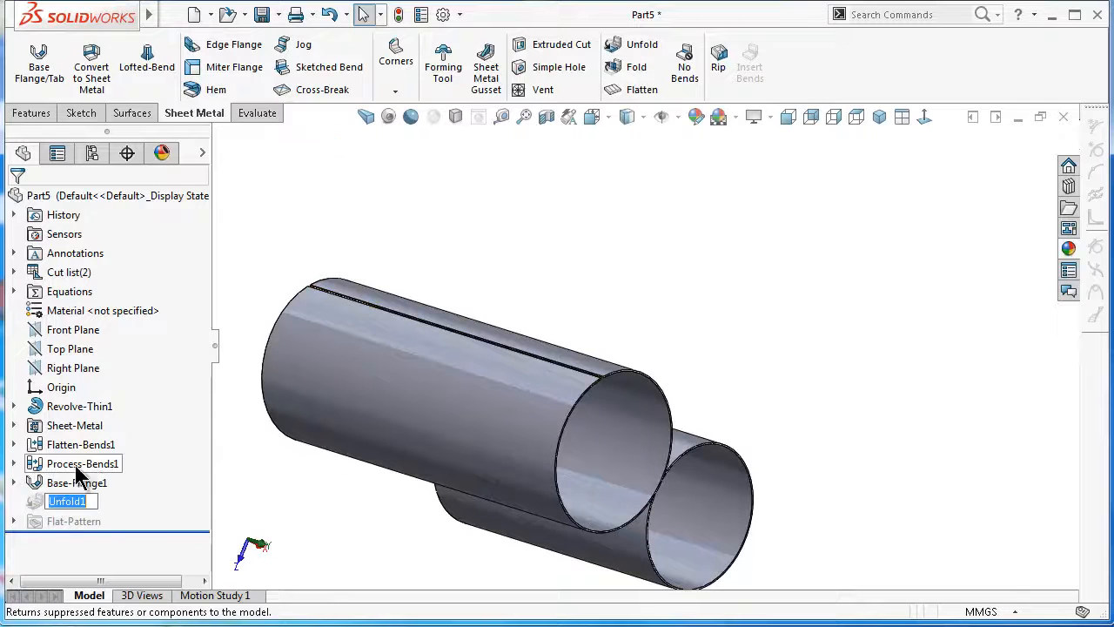
left_click(36, 502)
left_click(71, 458)
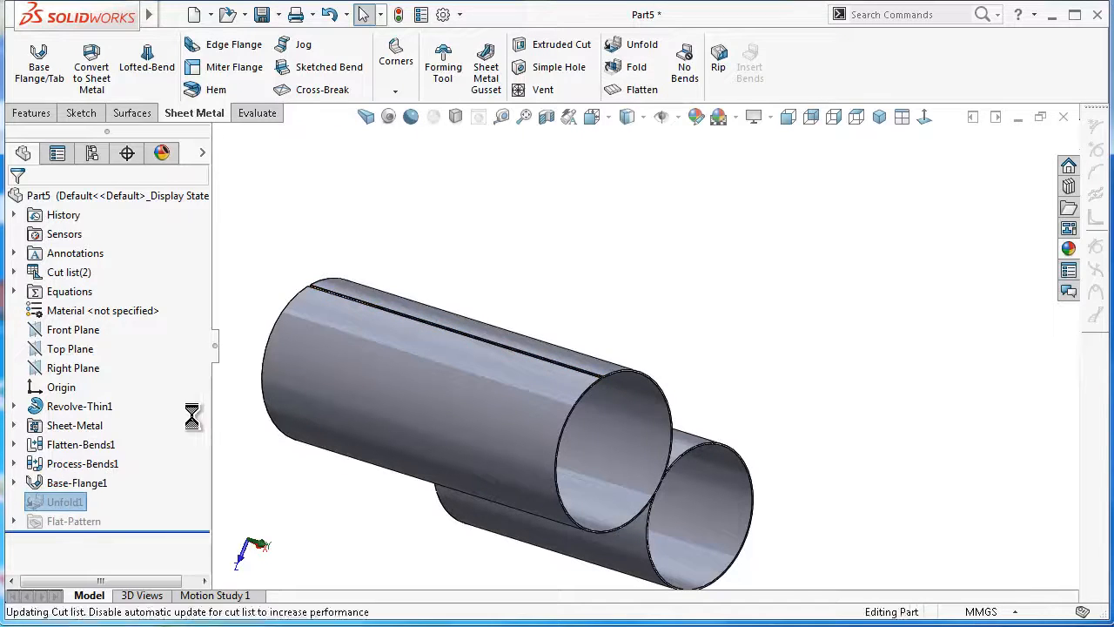
Fold the flat base-flange sheet back into a pipe, selecting its base bend with the slit edge fixed
left_click(640, 71)
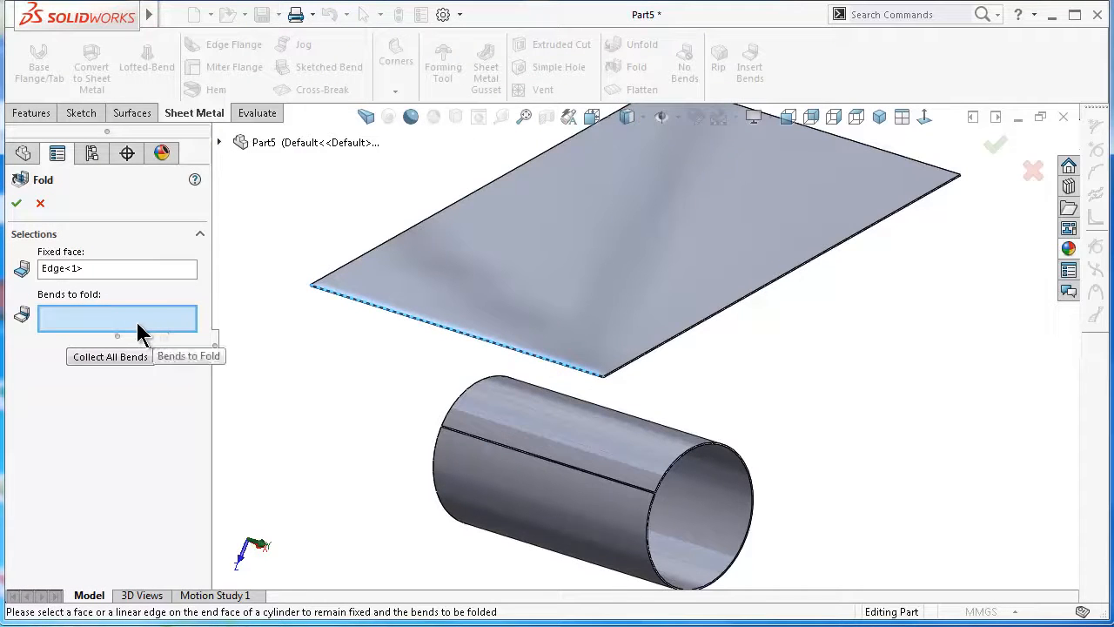
left_click(550, 269)
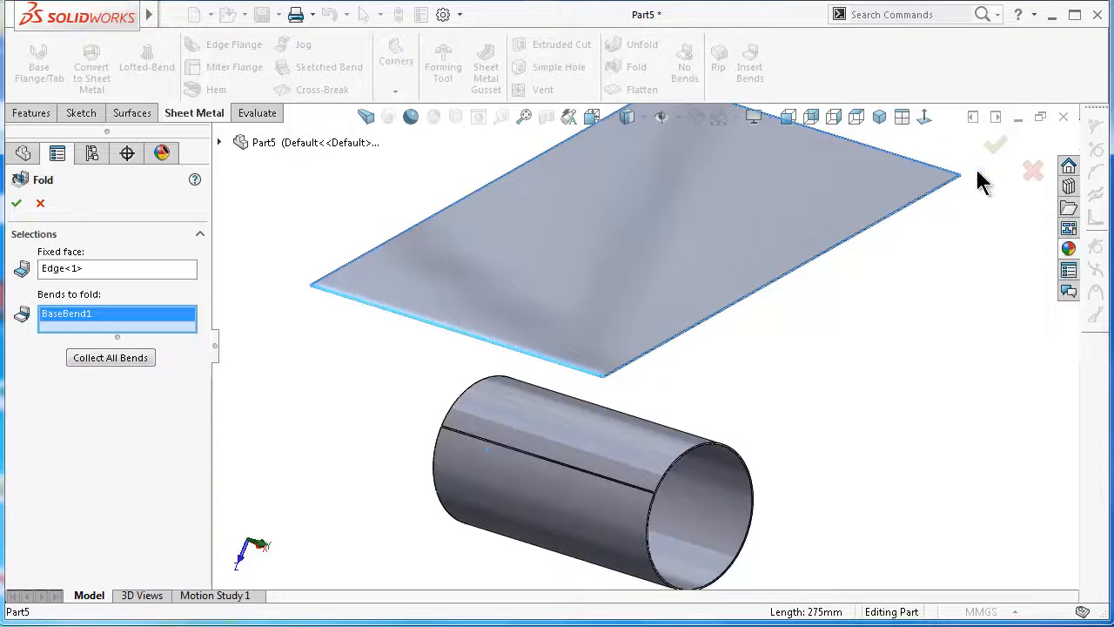
left_click(16, 203)
middle_click_drag(396, 374, 377, 375)
middle_click_drag(729, 506, 618, 483)
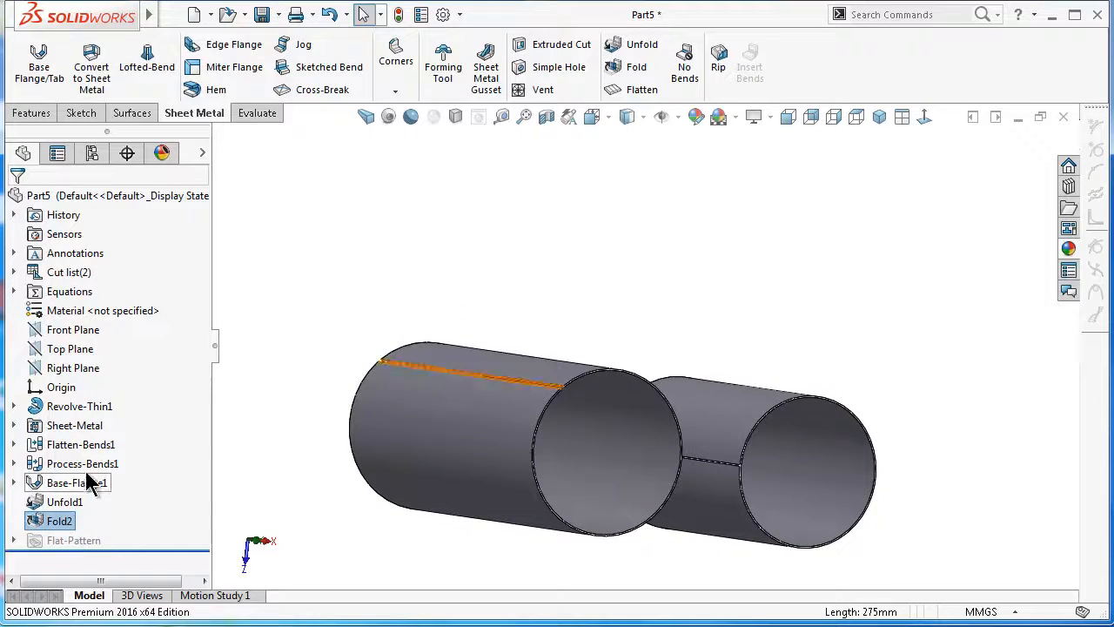
Inspect the outer bend face of the revolve-based pipe beside the base-flange pipe
left_click(759, 277)
mouse_move(759, 276)
middle_mouse_down()
mouse_move(755, 313)
mouse_move(796, 462)
mouse_move(830, 495)
mouse_move(840, 433)
middle_mouse_up()
left_click(838, 433)
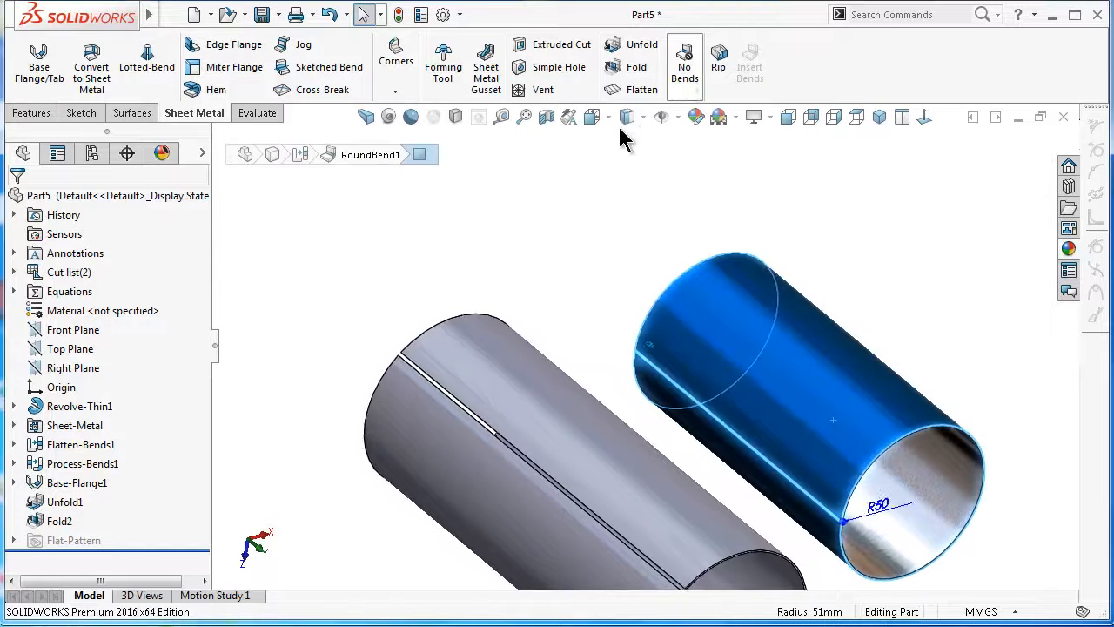
scroll(375, 410, "up", 3)
left_click(913, 407)
middle_click_drag(913, 407, 818, 348)
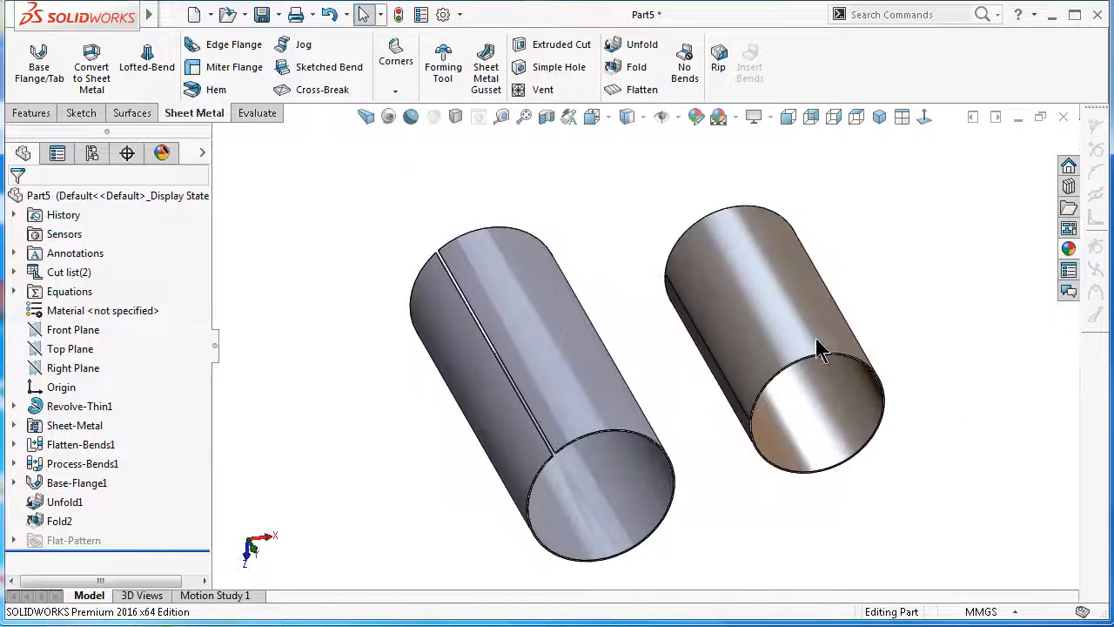
left_click(807, 330)
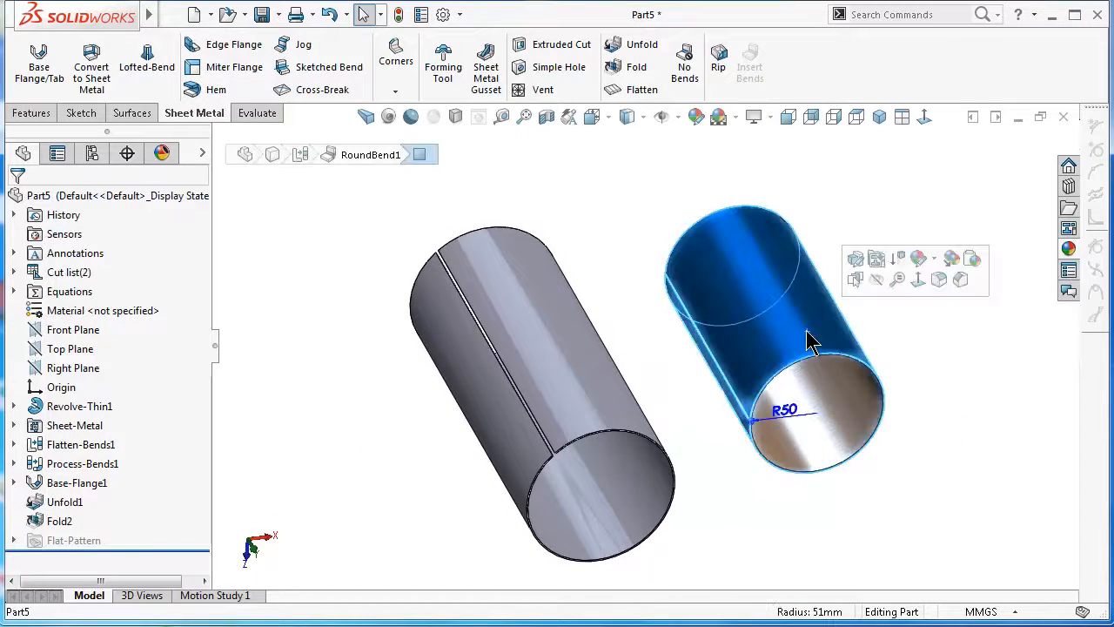
Suppress the Process-Bends feature and view the revolve-based pipe as a flat sheet
left_click(79, 446)
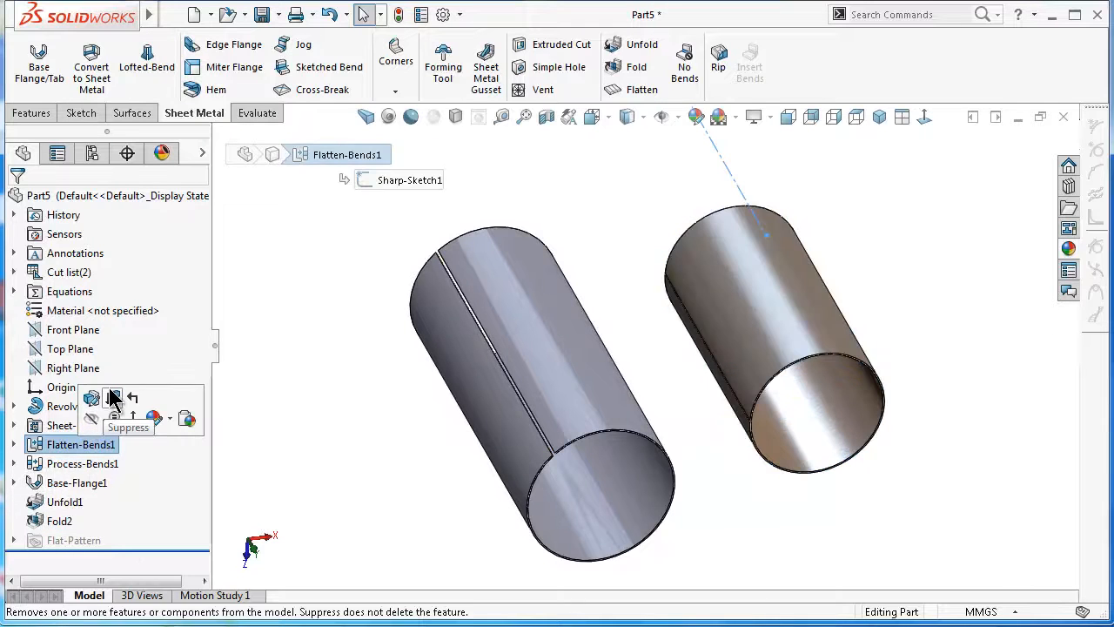
left_click(113, 398)
left_click(104, 463)
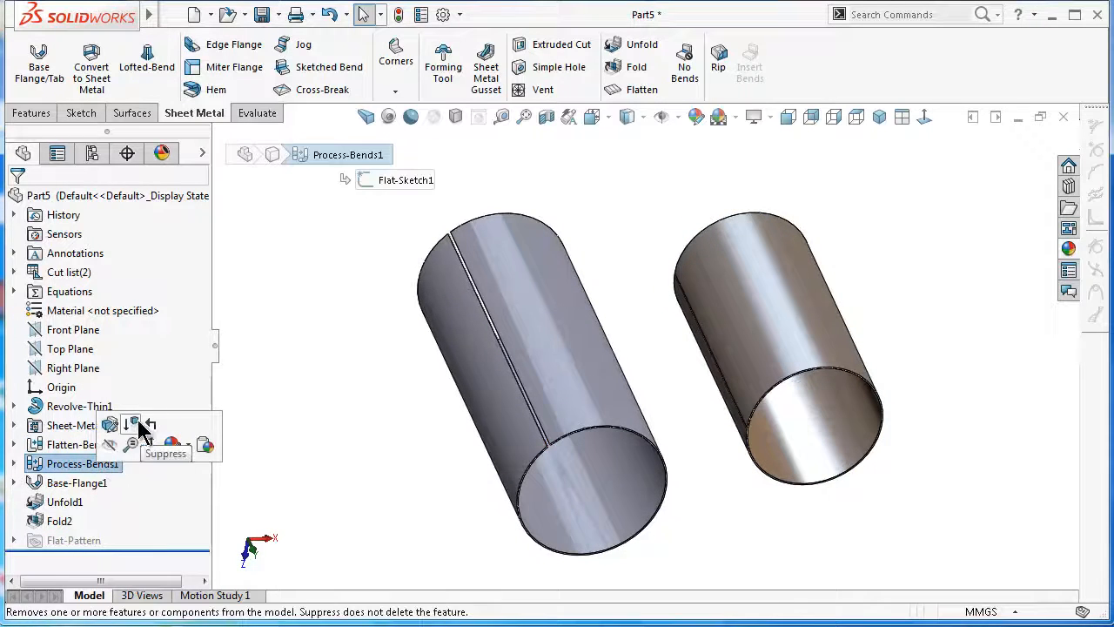
left_click(139, 426)
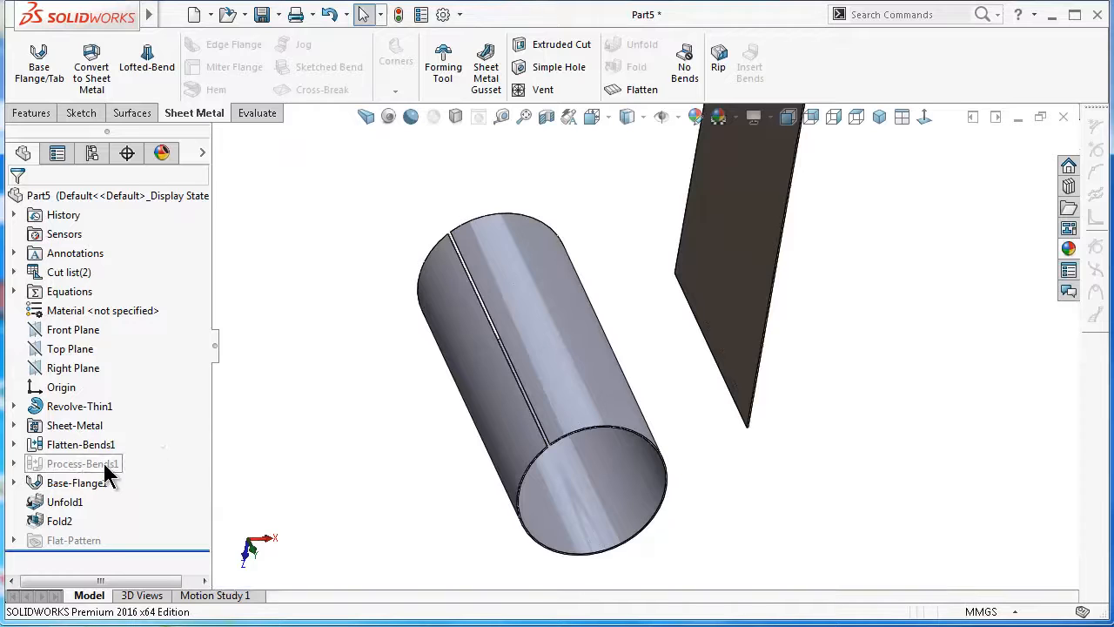
scroll(637, 335, "up", 3)
middle_click_drag(713, 306, 655, 303)
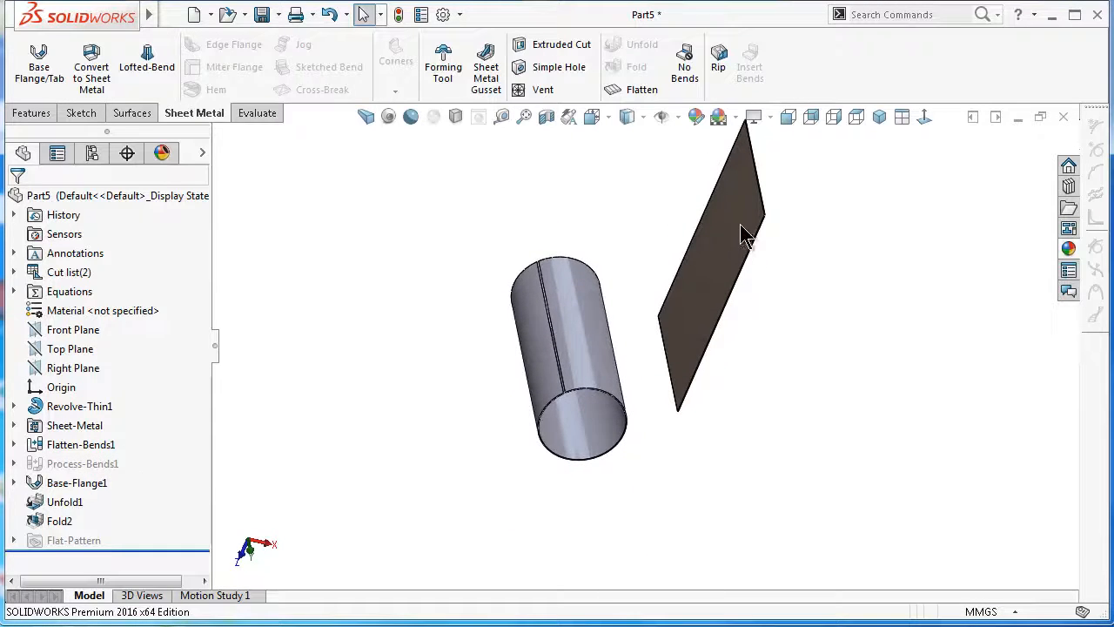
scroll(736, 237, "down", 3)
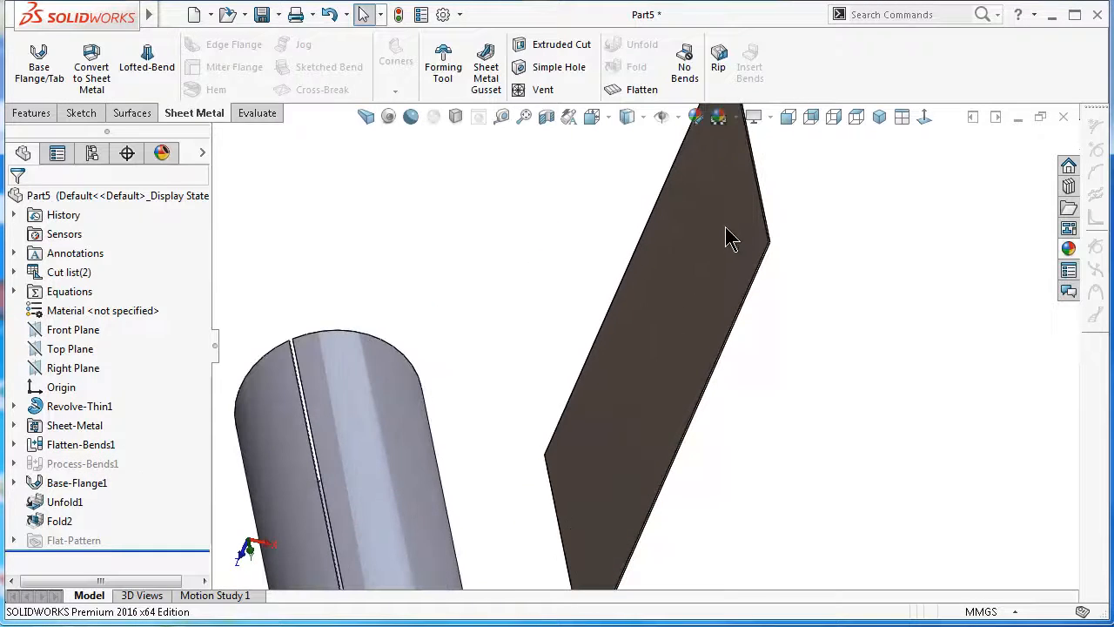
Unsuppress the Process-Bends feature of the revolve-based pipe
left_click(74, 464)
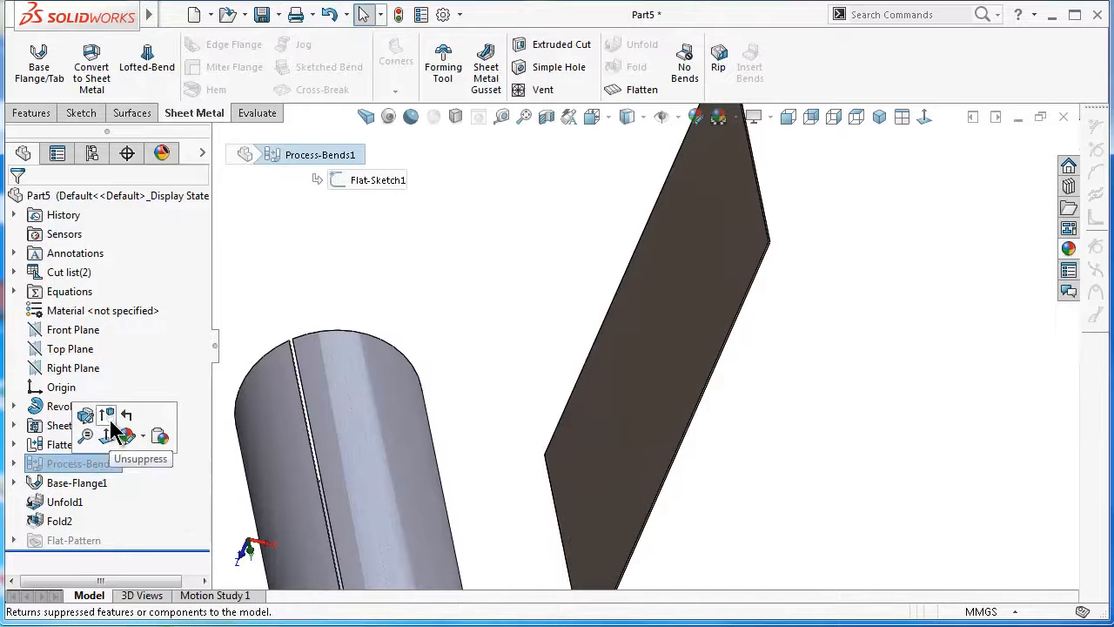
left_click(111, 427)
middle_click_drag(667, 385, 630, 347)
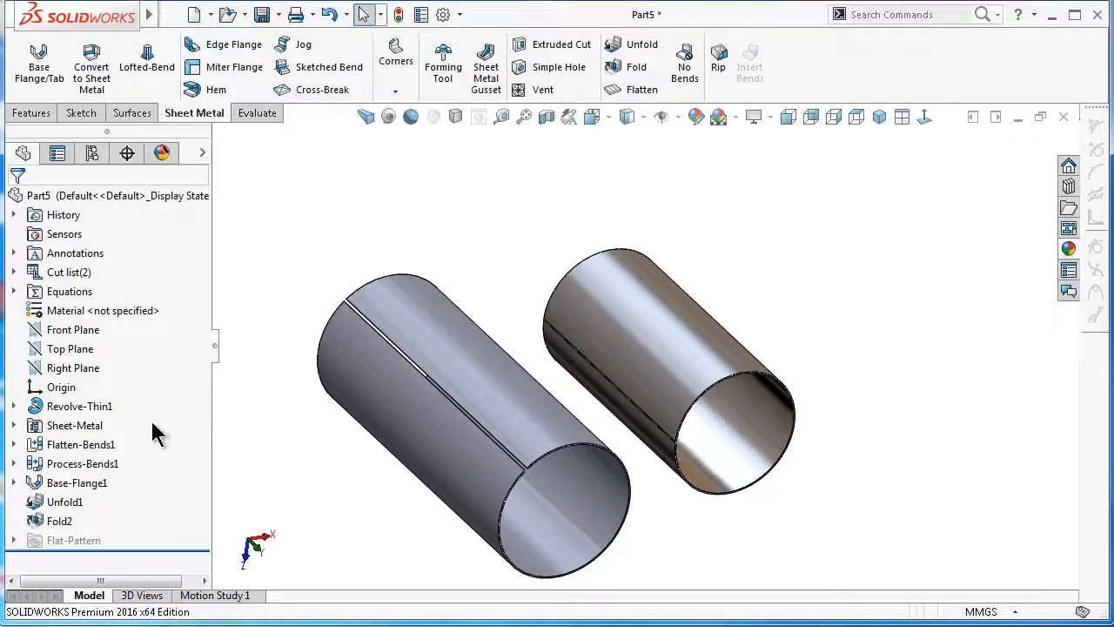
scroll(685, 406, "down", 2)
scroll(684, 406, "down", 2)
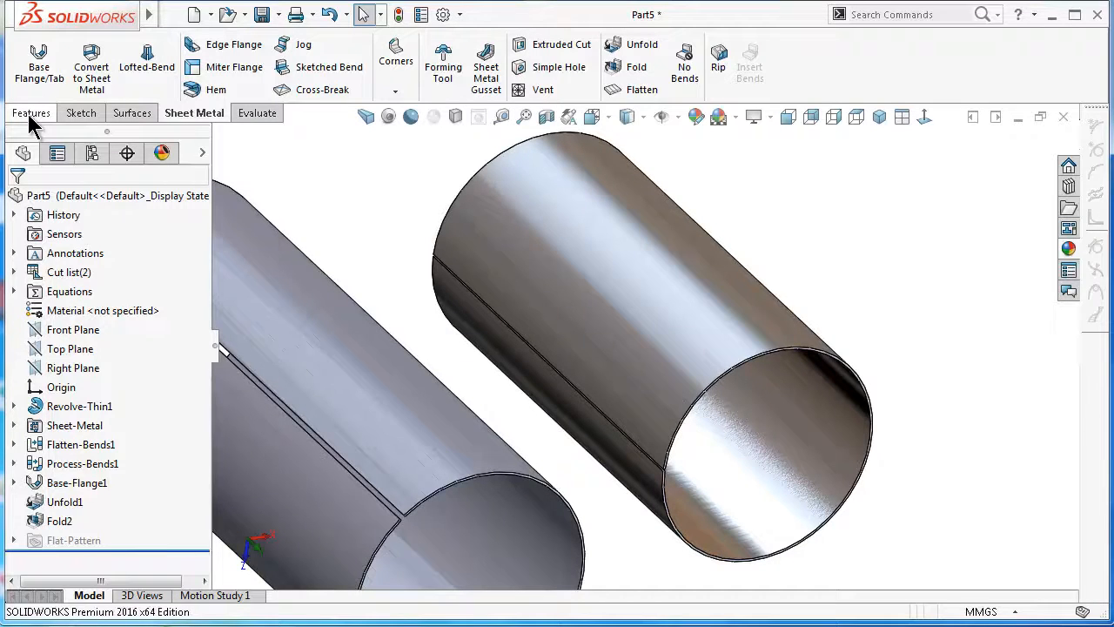
middle_click_drag(602, 302, 611, 323)
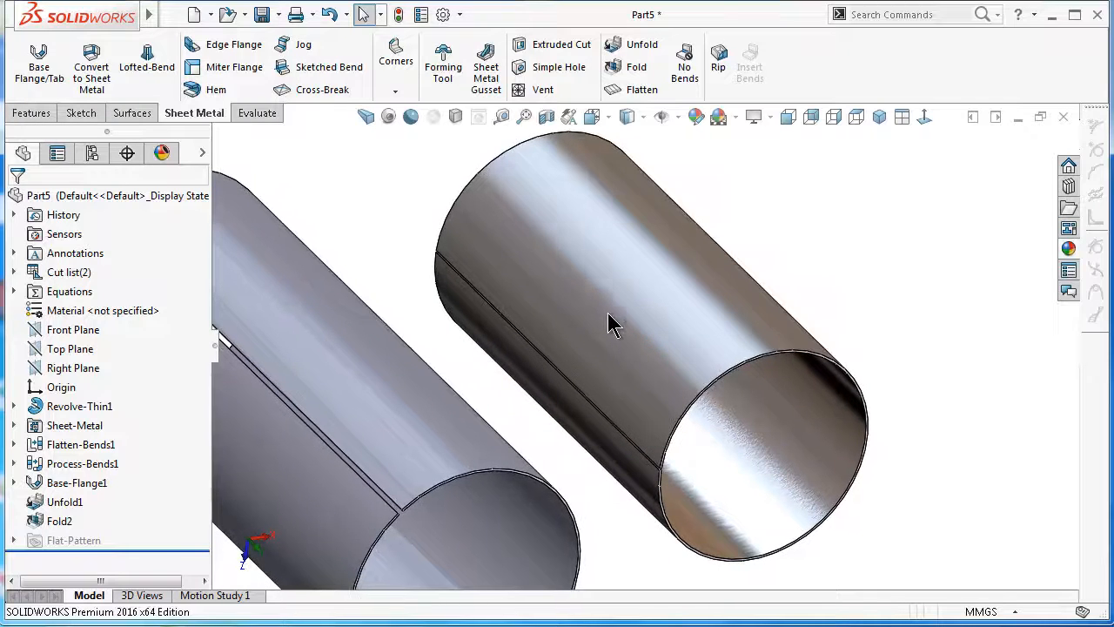
left_click(609, 295)
left_click(381, 231)
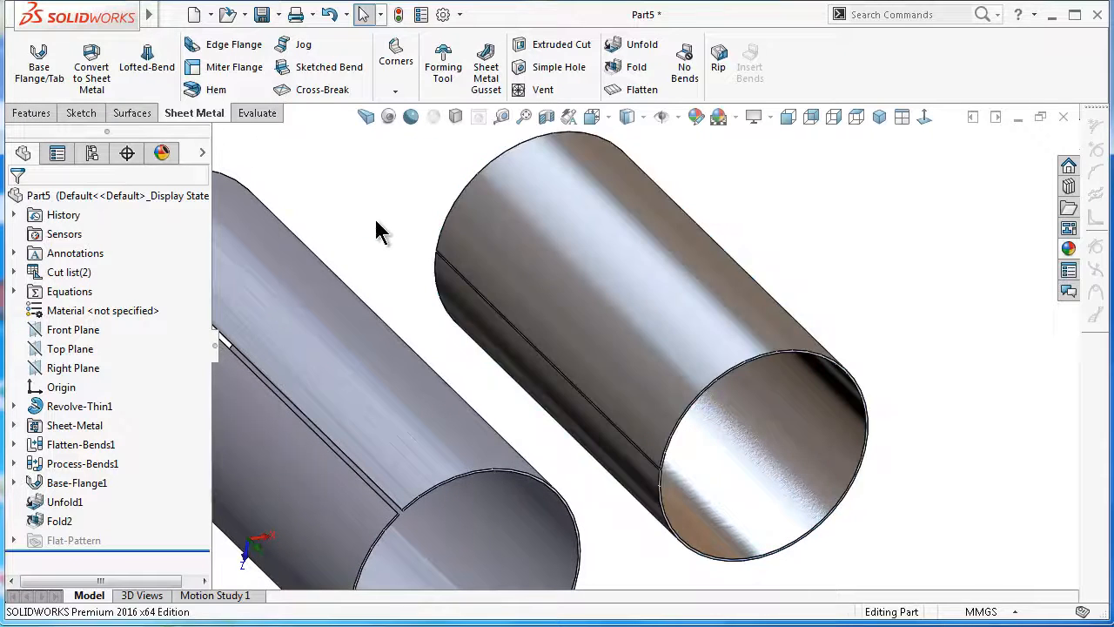